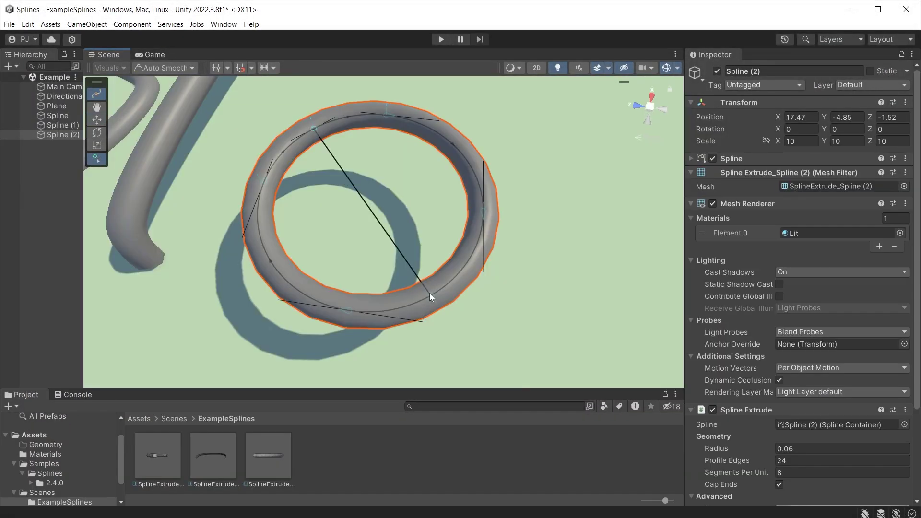
Add two crossing bars of knots across the tube ring, then spread the cobblestones into a wider ring.
left_click(430, 293)
left_click(278, 272)
left_click(446, 137)
key("Escape")
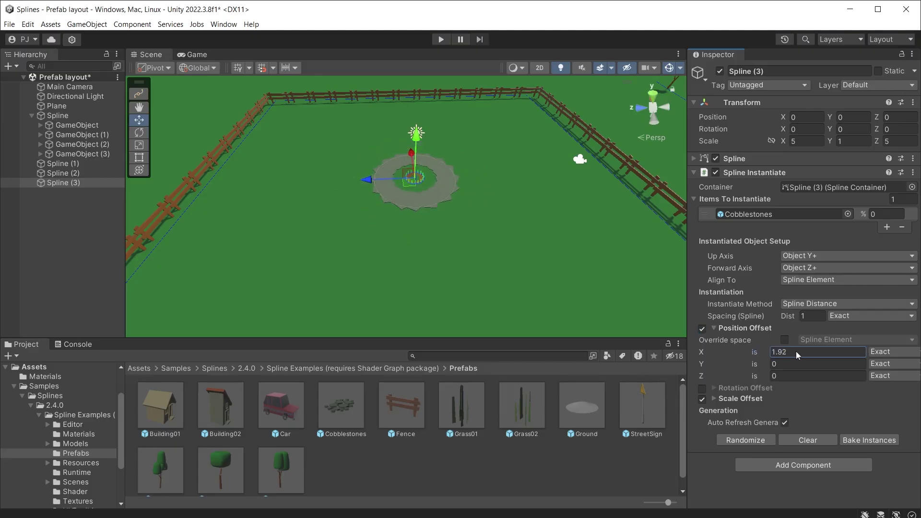
left_click_drag(796, 351, 804, 378)
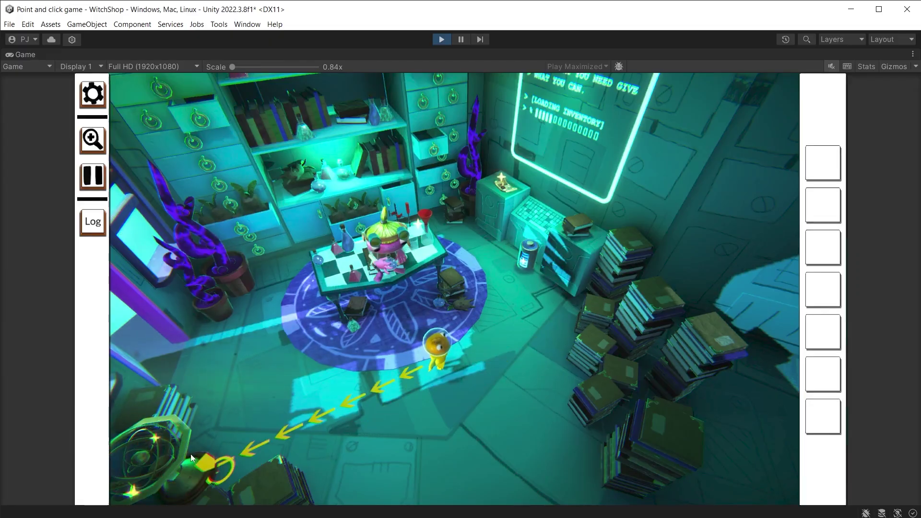
Install the Splines package from the Unity Registry in Package Manager and show its samples.
left_click(224, 24)
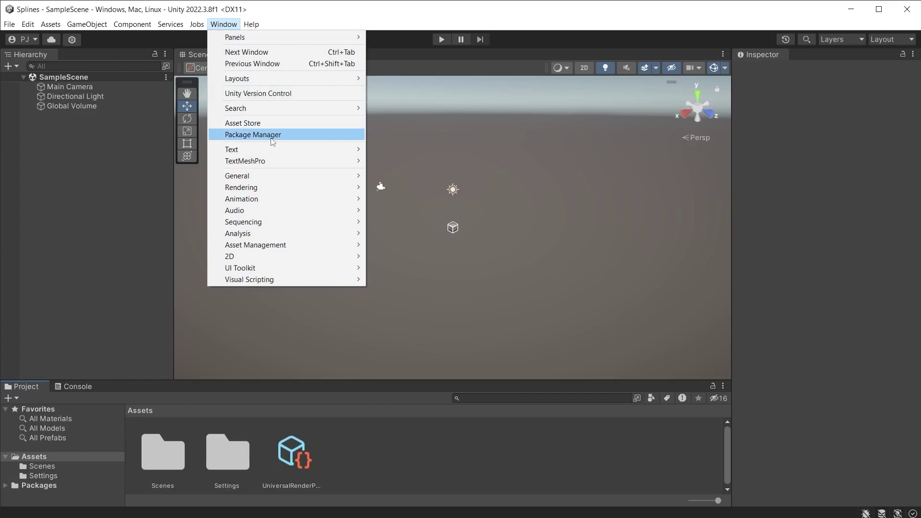
left_click(272, 140)
left_click(138, 73)
left_click(88, 86)
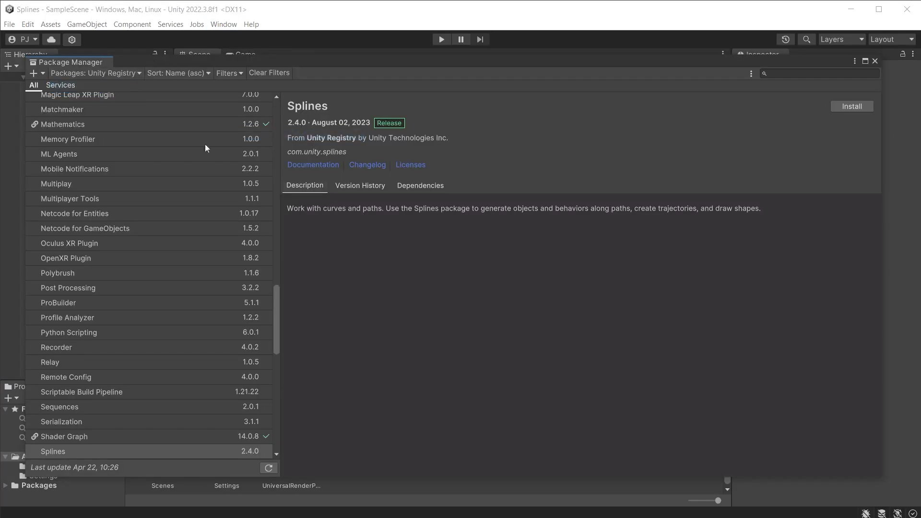
left_click(75, 453)
left_click(853, 110)
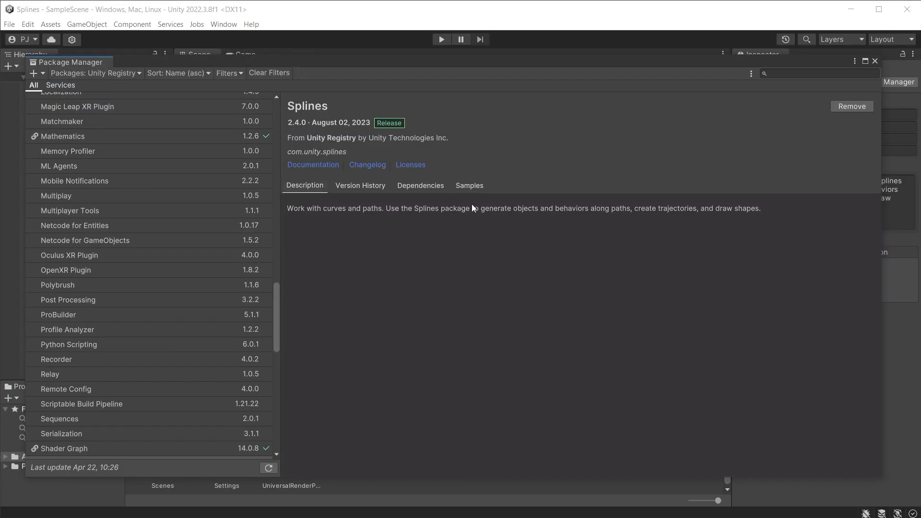
left_click(471, 189)
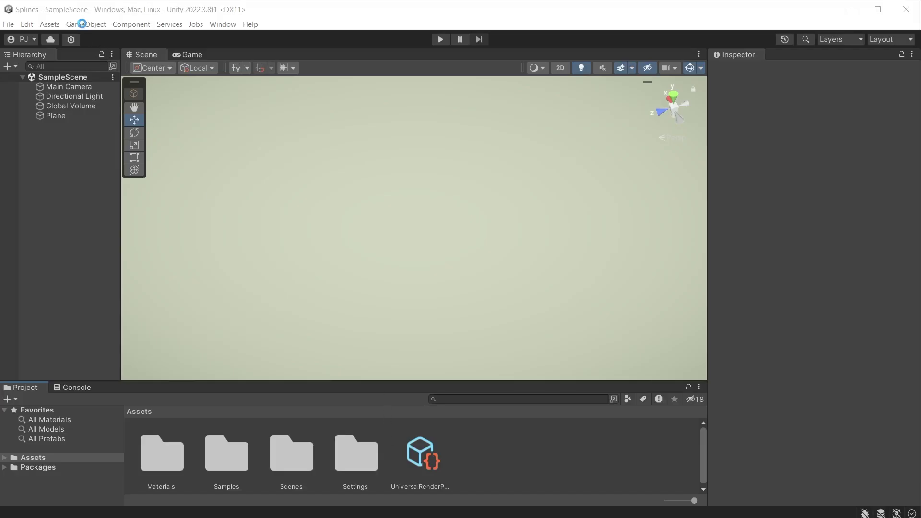
Draw a five-knot spline with the Draw Splines Tool, finishing back on the first knot.
left_click(81, 24)
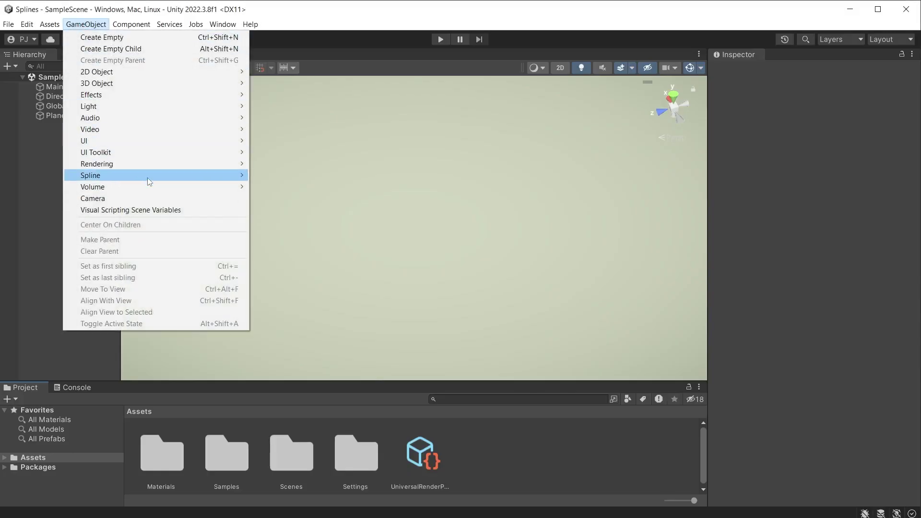
mouse_move(229, 179)
left_click(307, 179)
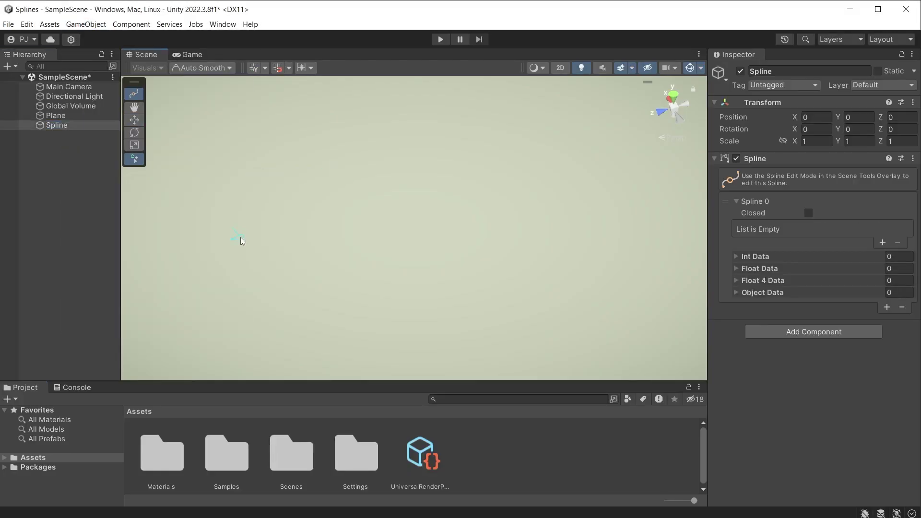
left_click(240, 237)
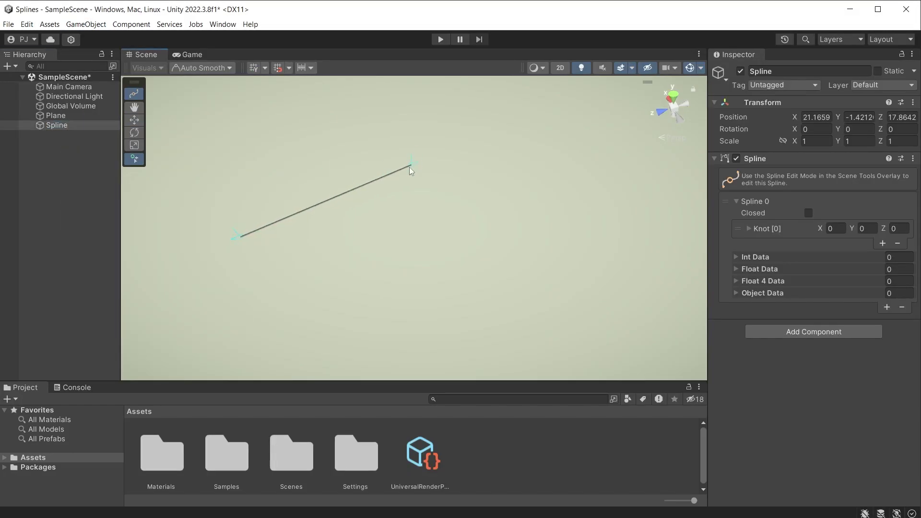
left_click(359, 192)
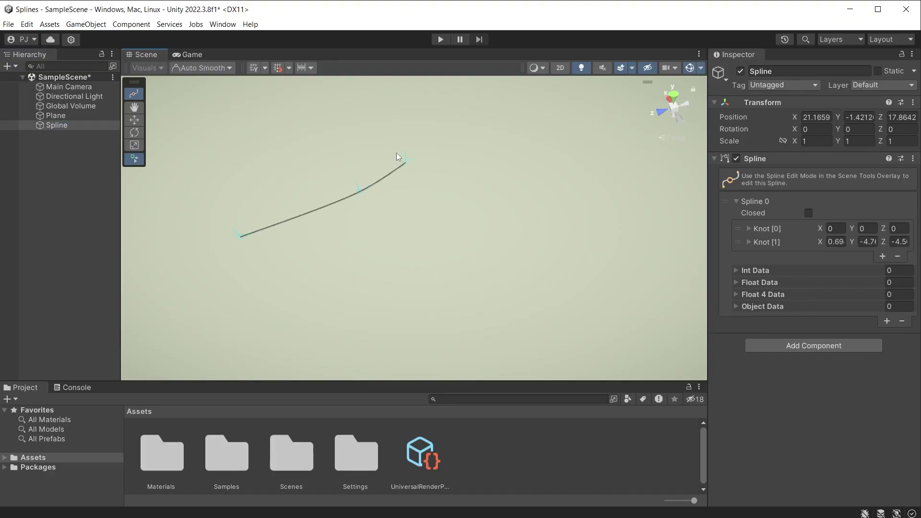
left_click(469, 242)
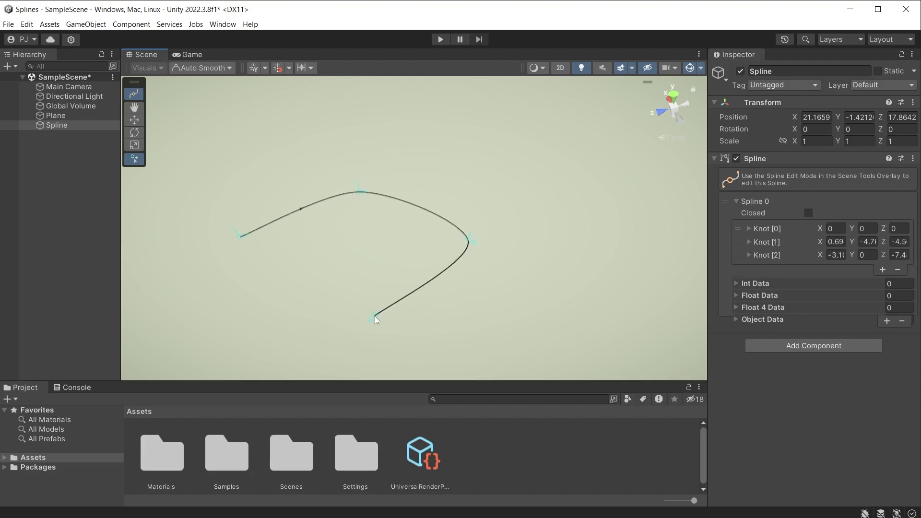
left_click_drag(375, 316, 307, 327)
left_click(246, 297)
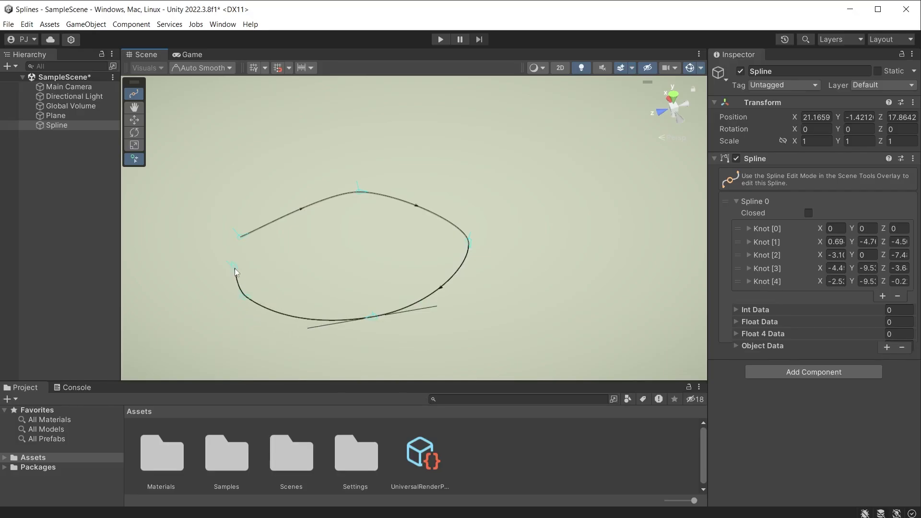
left_click(240, 237)
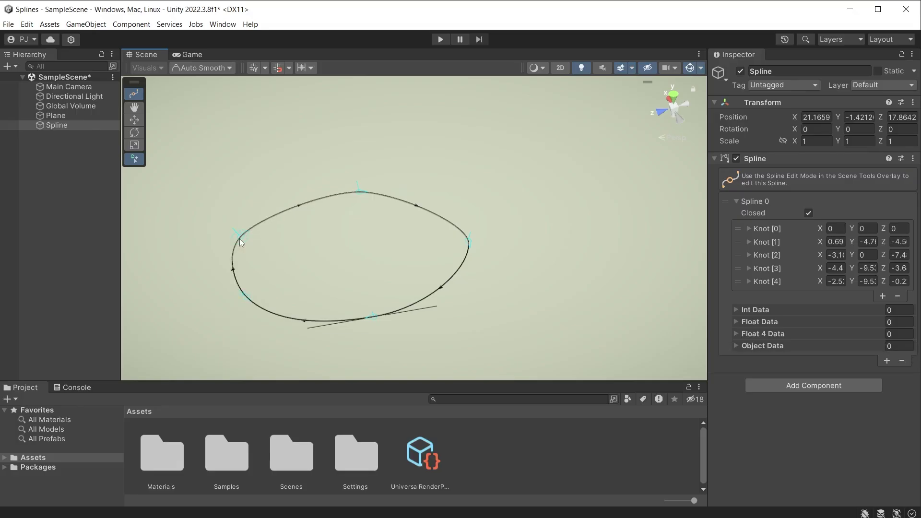
Tick Closed on the spline, reshape it by moving knots 4 and 0, and lower the whole spline.
key("ctrl+z")
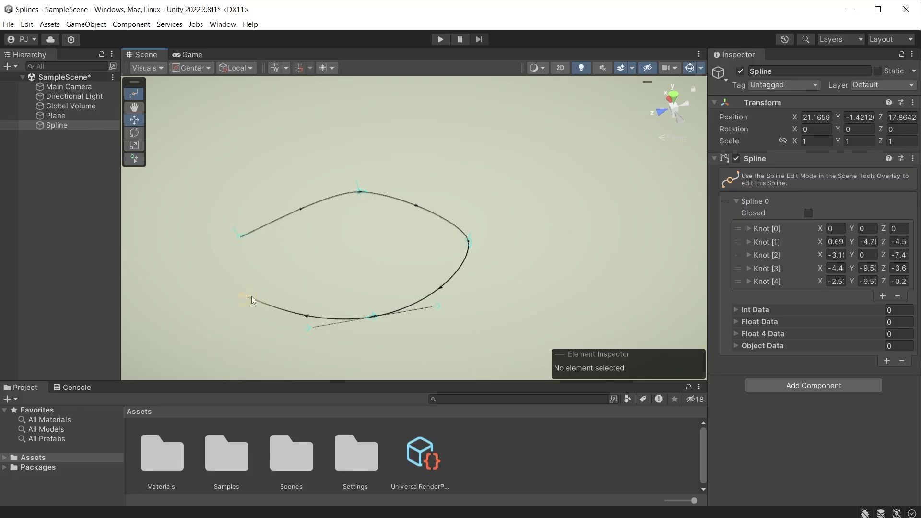
left_click(808, 213)
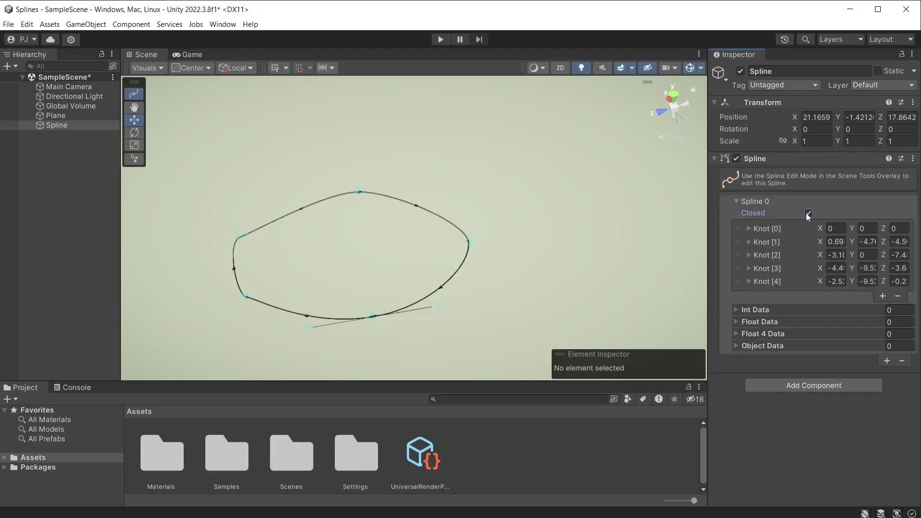
left_click(245, 299)
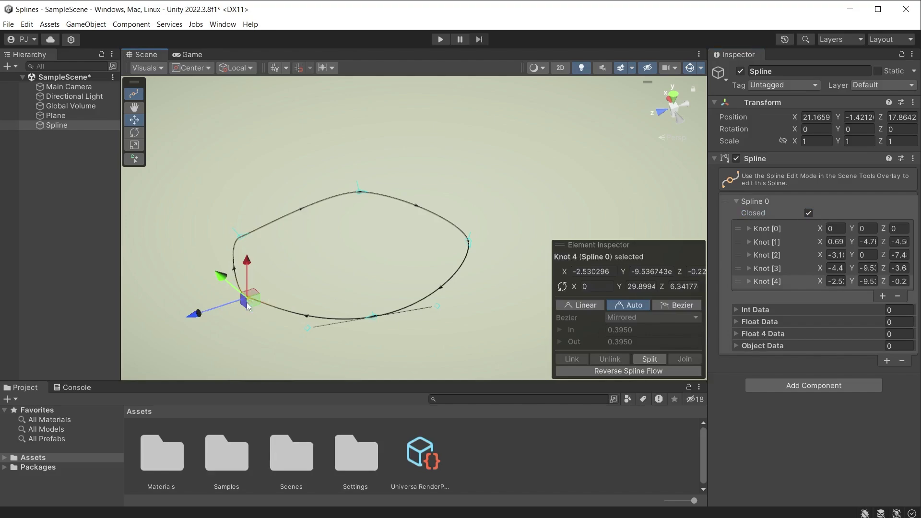
left_click_drag(202, 314, 200, 313)
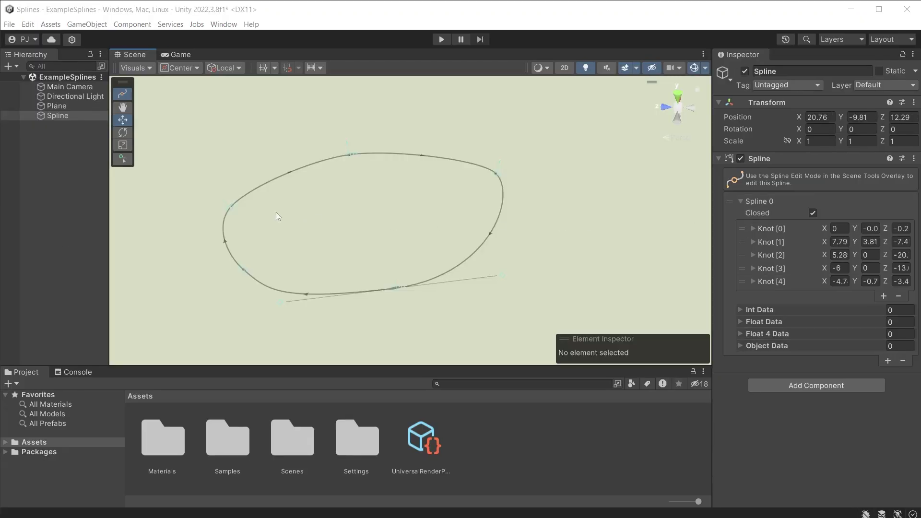
left_click_drag(233, 206, 209, 170)
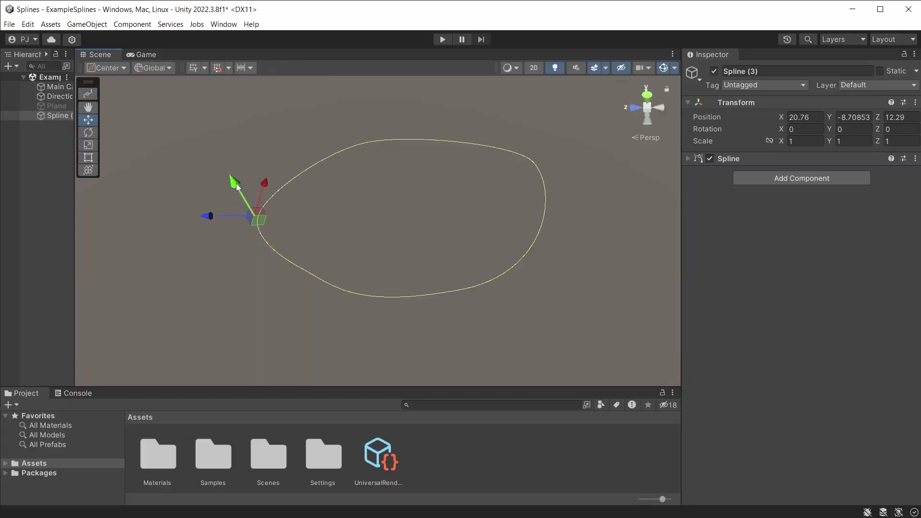
mouse_move(236, 184)
left_mouse_down()
mouse_move(233, 167)
mouse_move(246, 193)
left_mouse_up()
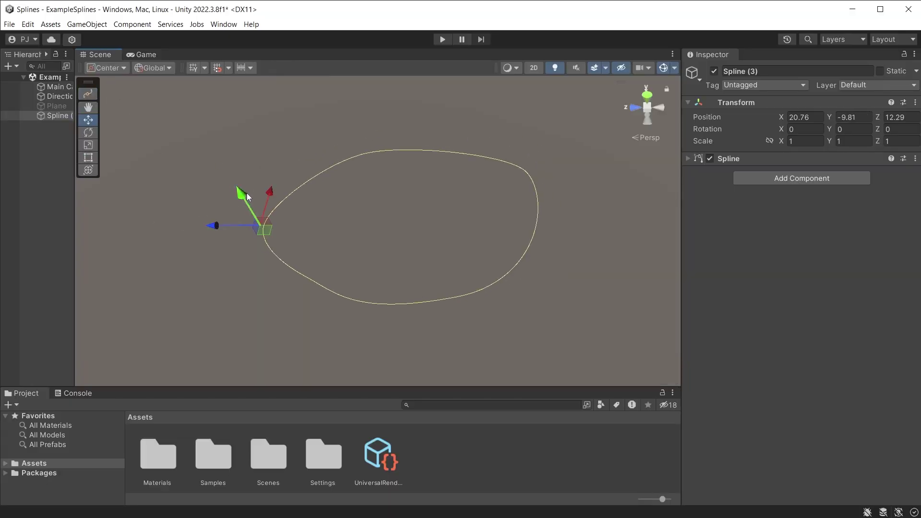
left_click(88, 95)
left_click(305, 276)
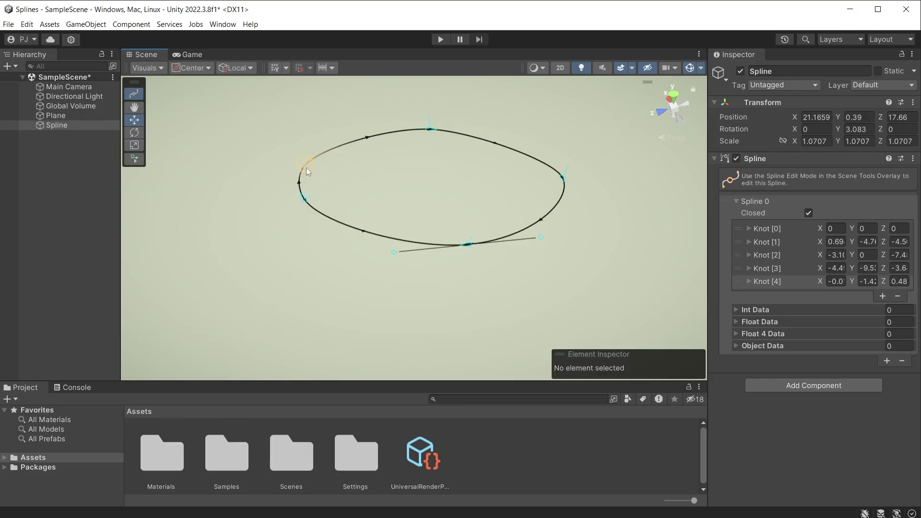
Make knots 0 through 4 sharp Linear corners.
left_click(306, 166)
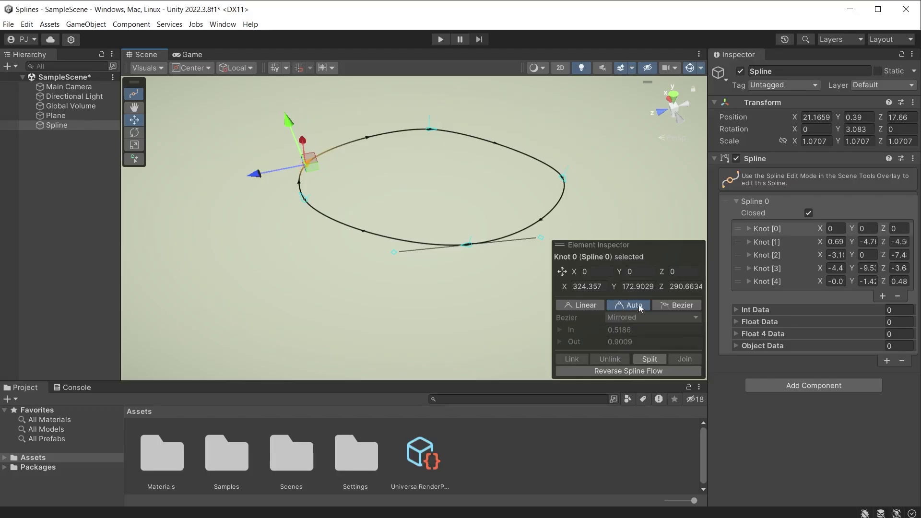
left_click(578, 303)
left_click(432, 129)
left_click(577, 305)
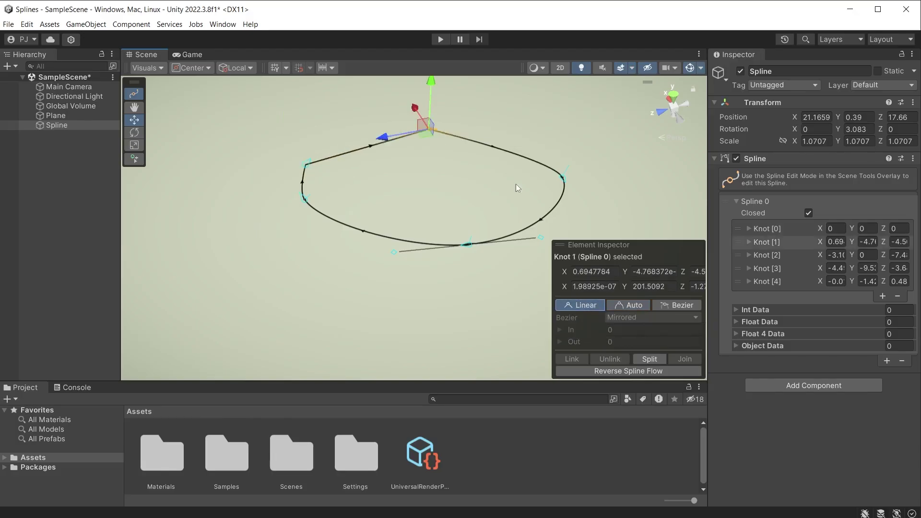
left_click(562, 179)
left_click(581, 305)
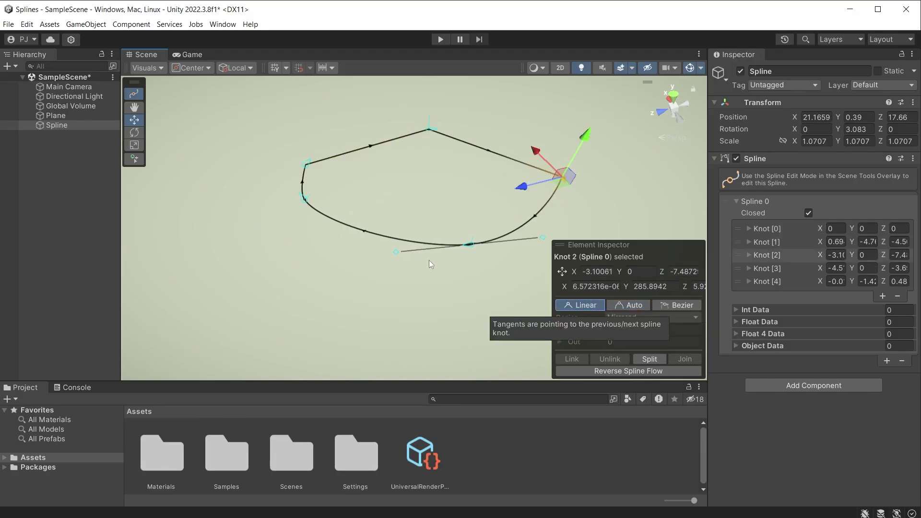
left_click(471, 246)
left_click(588, 308)
left_click(304, 197)
left_click(579, 305)
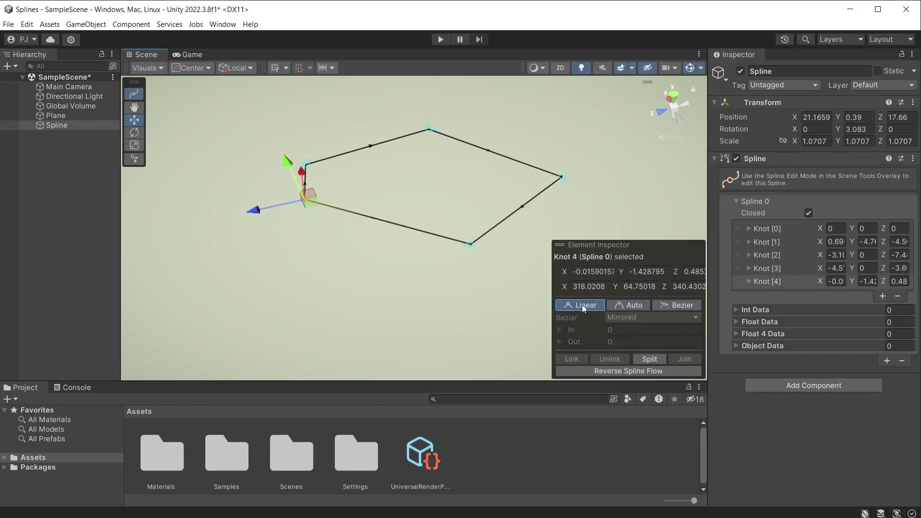
Move knot 4 left with a longer Bezier in-tangent, and make knot 0 Continuous with in-tangent 1.9042.
left_click_drag(302, 176, 303, 225)
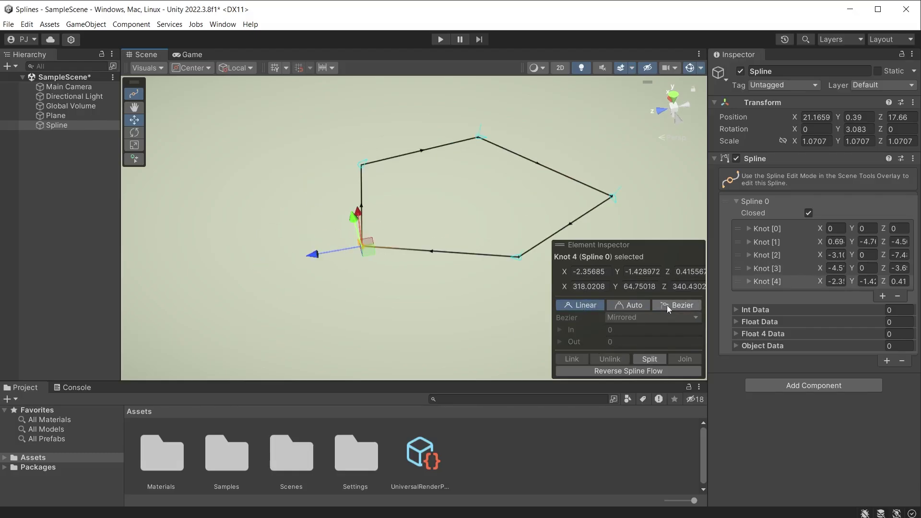
left_click(687, 306)
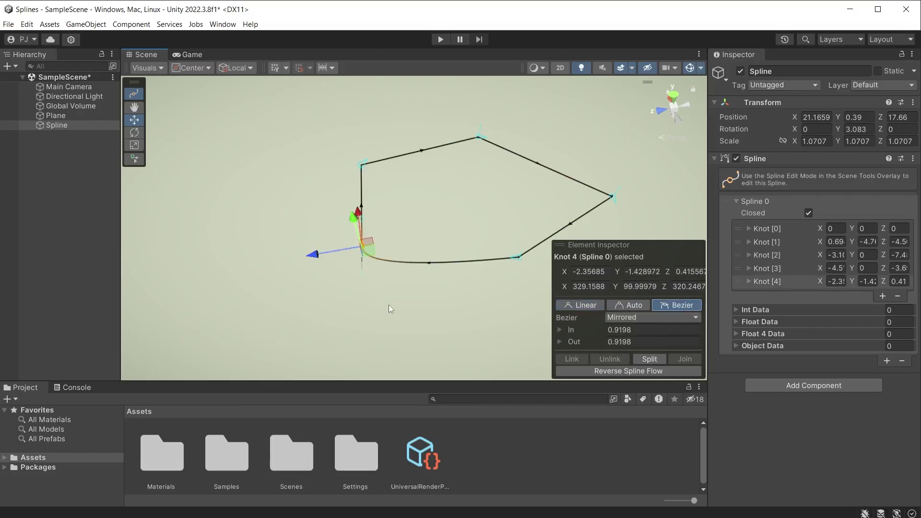
left_click(361, 272)
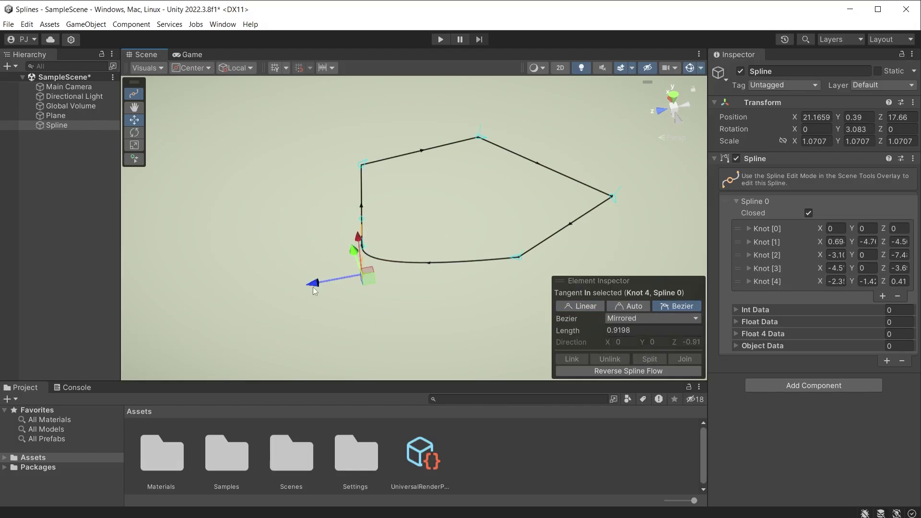
left_click_drag(315, 287, 460, 333)
left_click(657, 317)
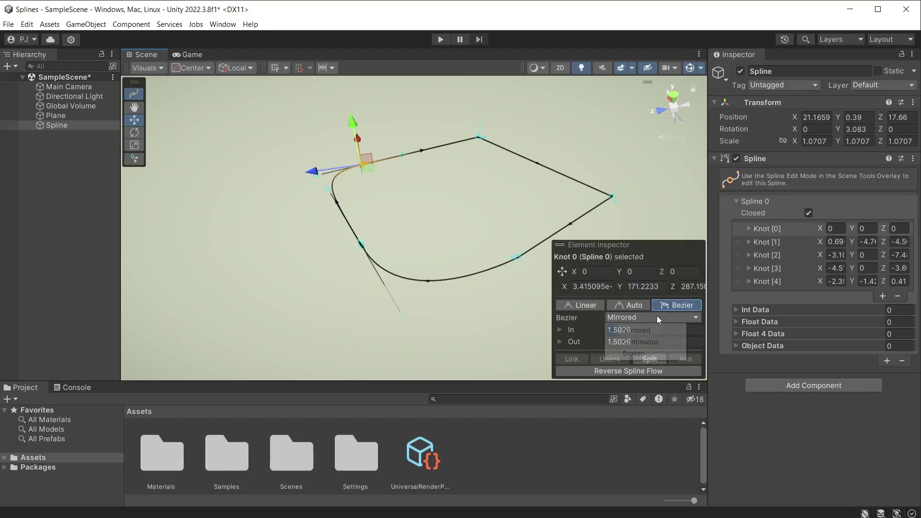
left_click(638, 341)
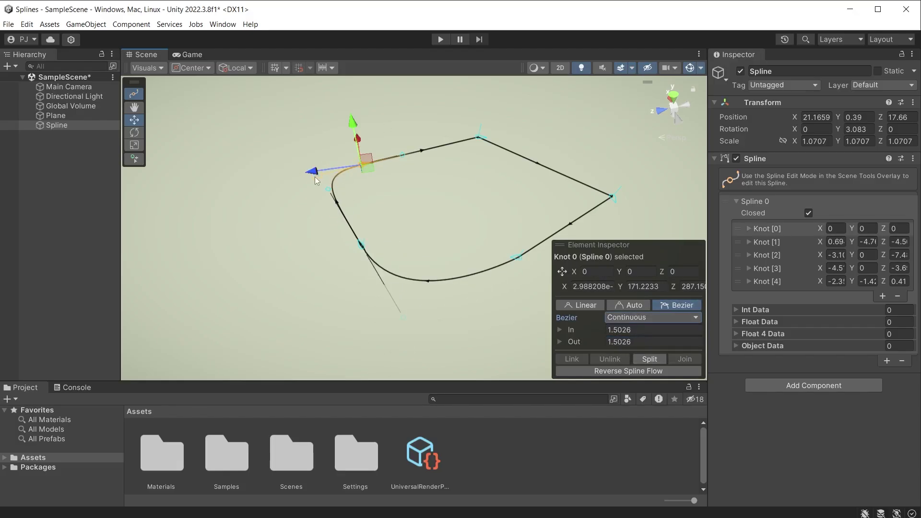
left_click_drag(373, 150, 445, 149)
Set knot 1 to Broken tangents and lengthen In to 4.2264 and Out to 4.4642.
left_click(478, 137)
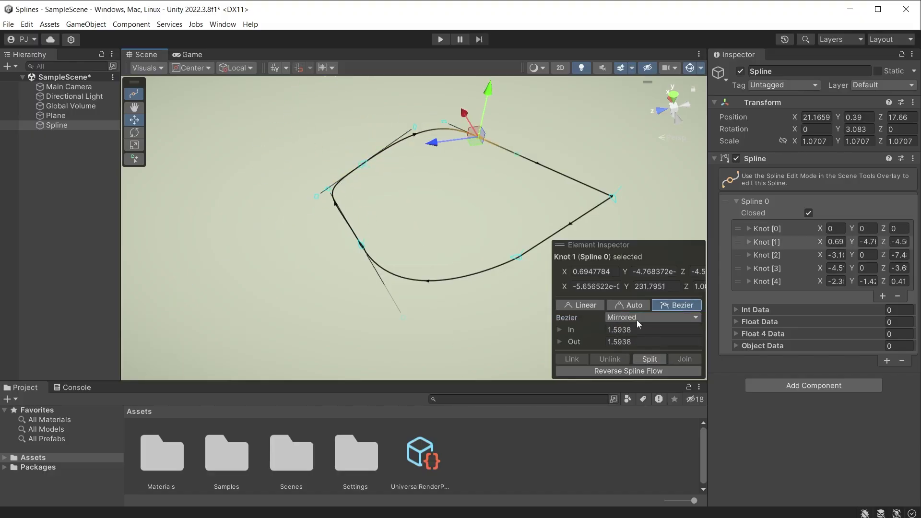
left_click(653, 317)
left_click(643, 353)
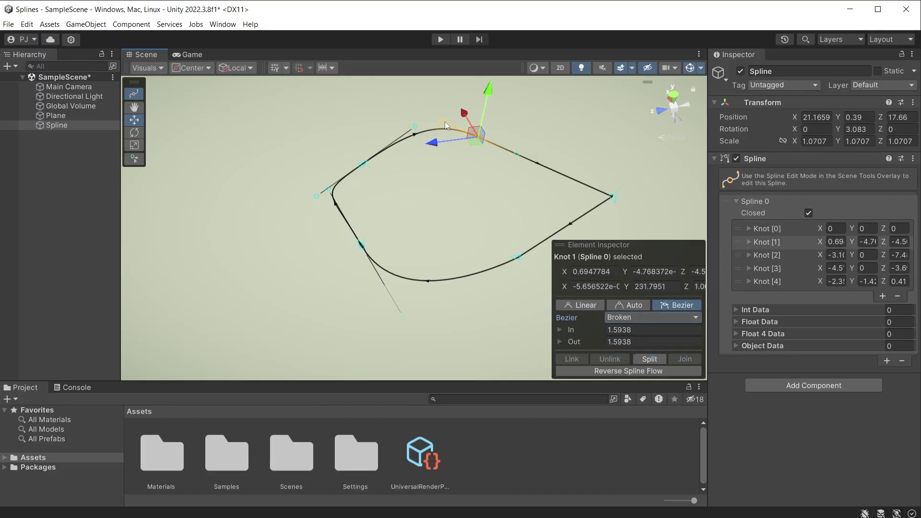
left_click_drag(445, 122, 517, 91)
left_click_drag(515, 153, 542, 97)
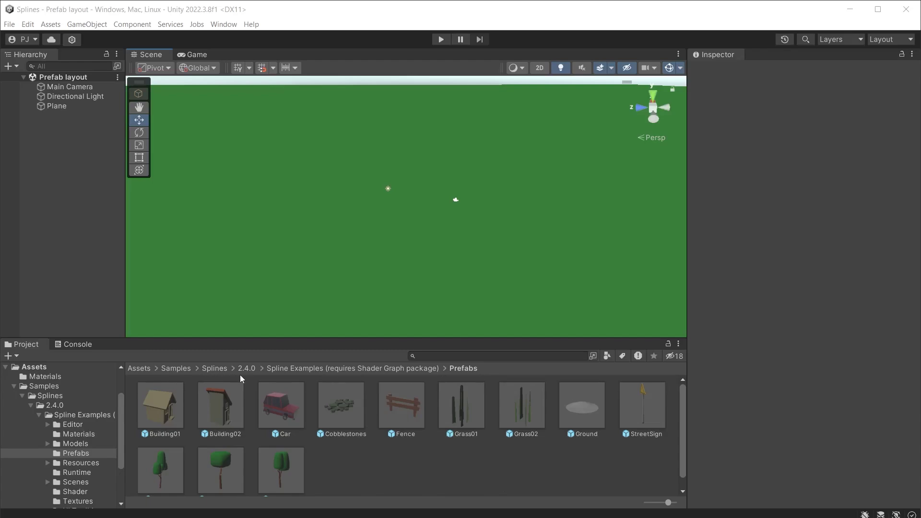
Add a Square spline and scale it to 25 on X and Z.
left_click(86, 24)
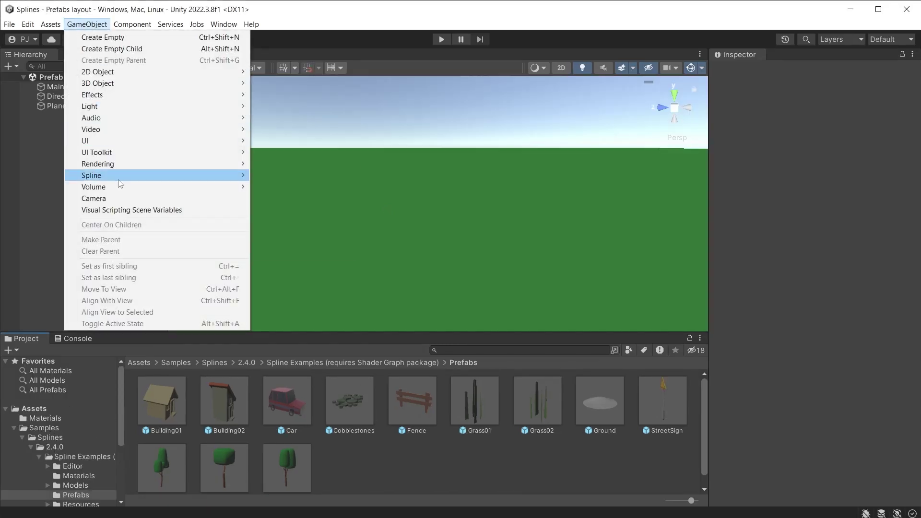
mouse_move(120, 176)
left_click(283, 190)
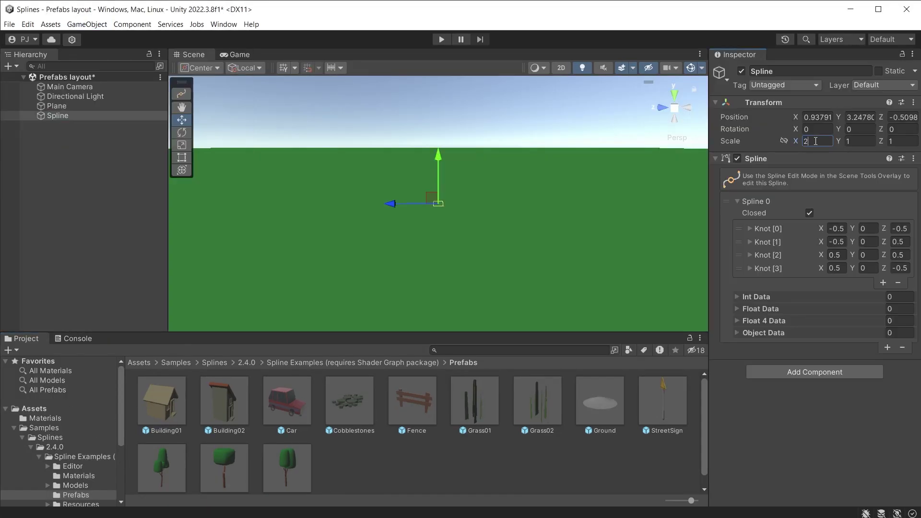
left_click(817, 141)
type("25")
left_click(895, 141)
type("25")
Add a Spline Instantiate component with the Fence prefab as its item.
left_click(814, 372)
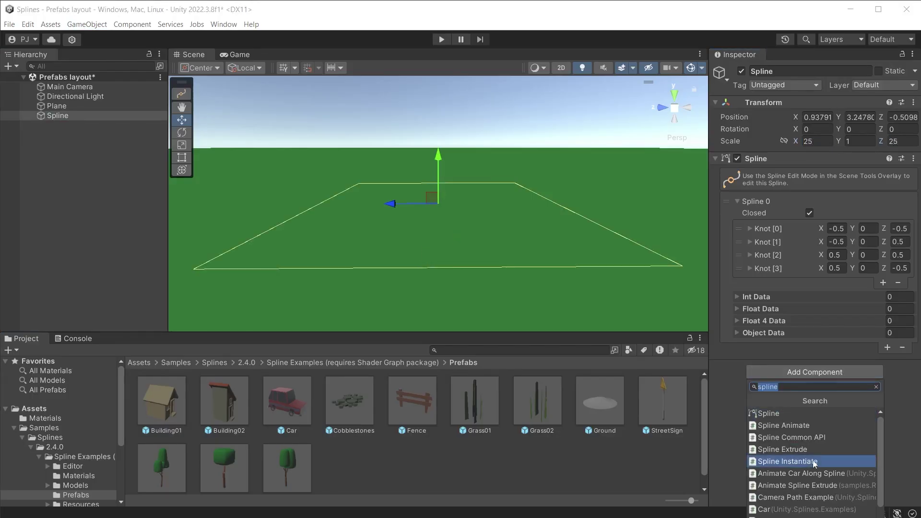
left_click(812, 462)
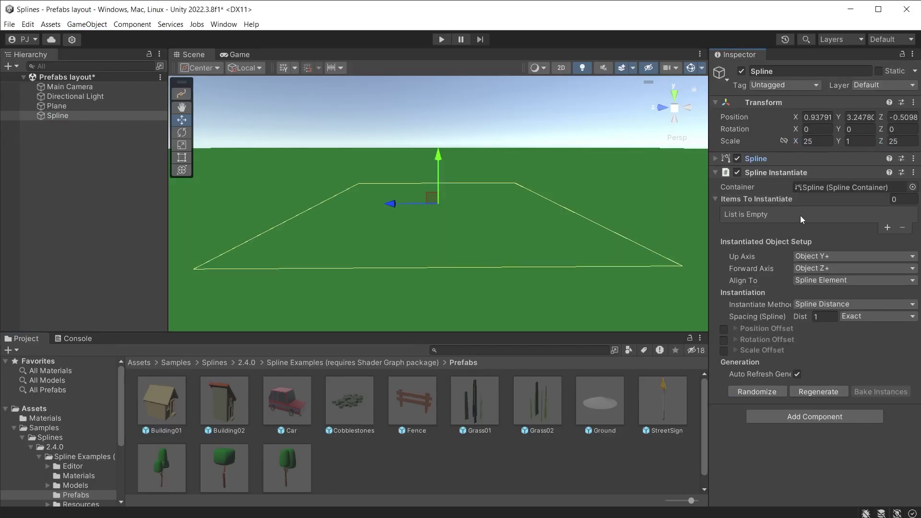
left_click(888, 227)
left_click_drag(404, 407, 808, 214)
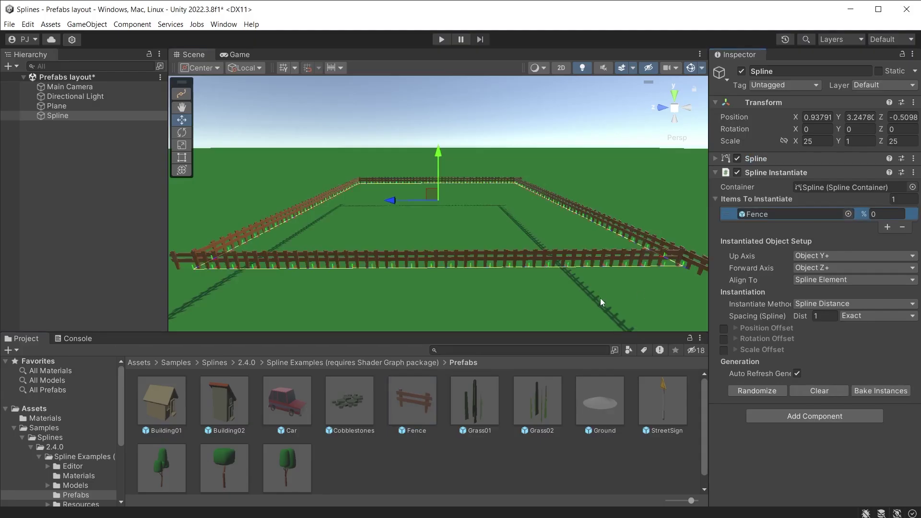
Space the fences by Linear Distance of 2, trying Auto spacing before settling on Exact.
left_click(853, 304)
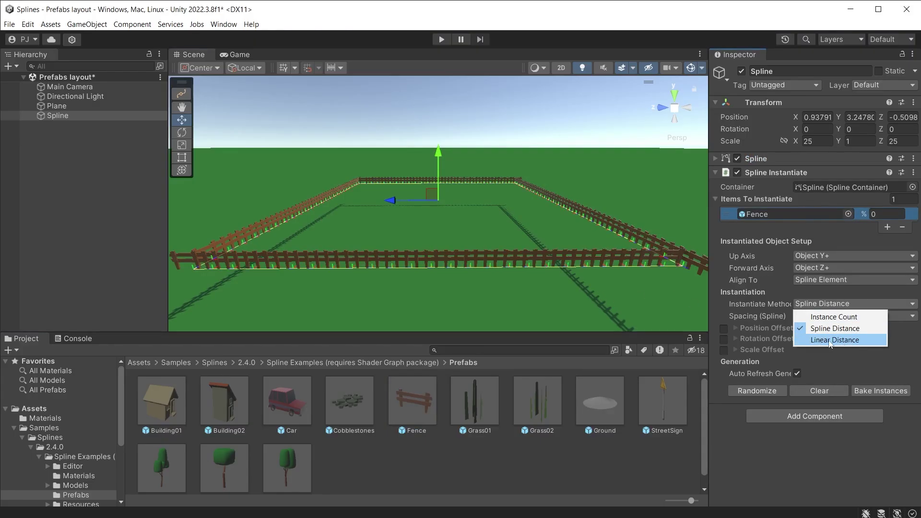
left_click(844, 342)
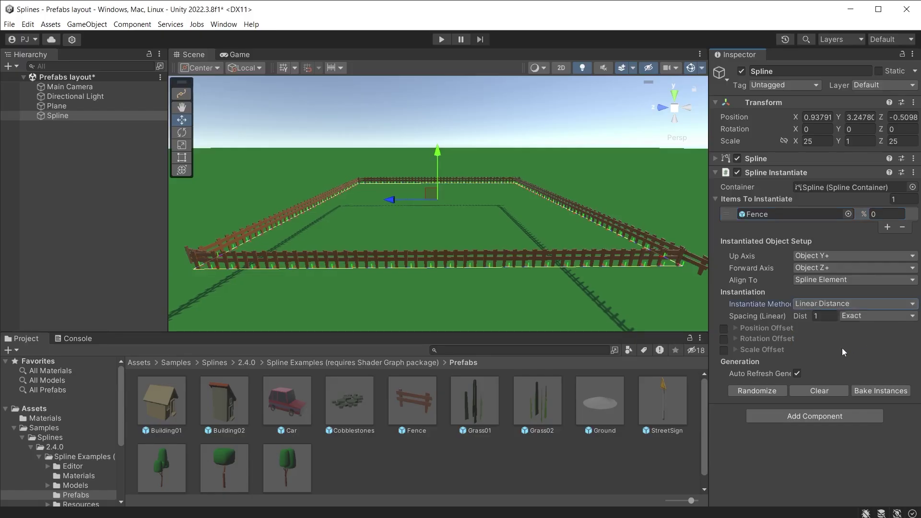
left_click(822, 316)
type("2.08")
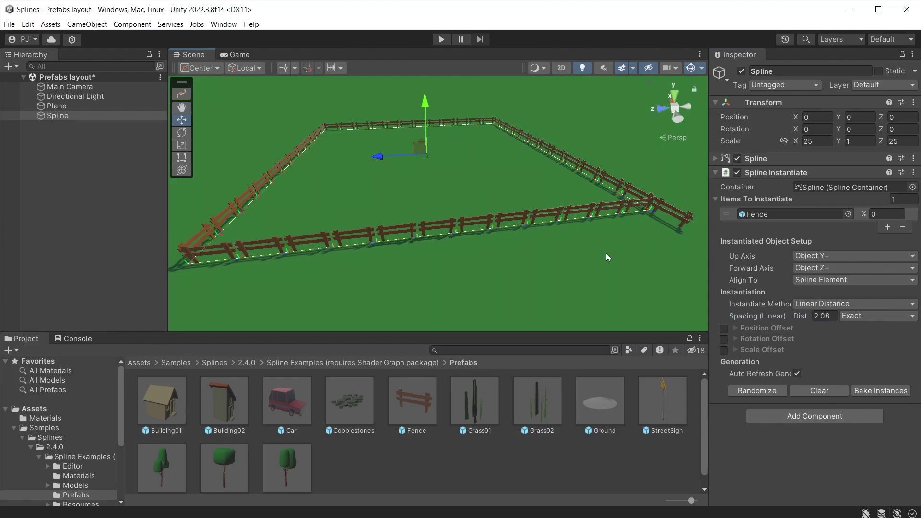
left_click(873, 315)
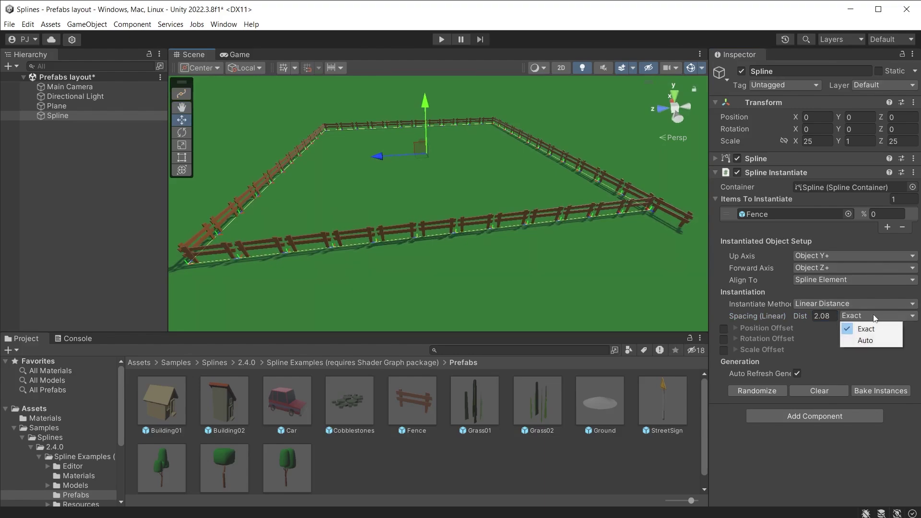
left_click(867, 340)
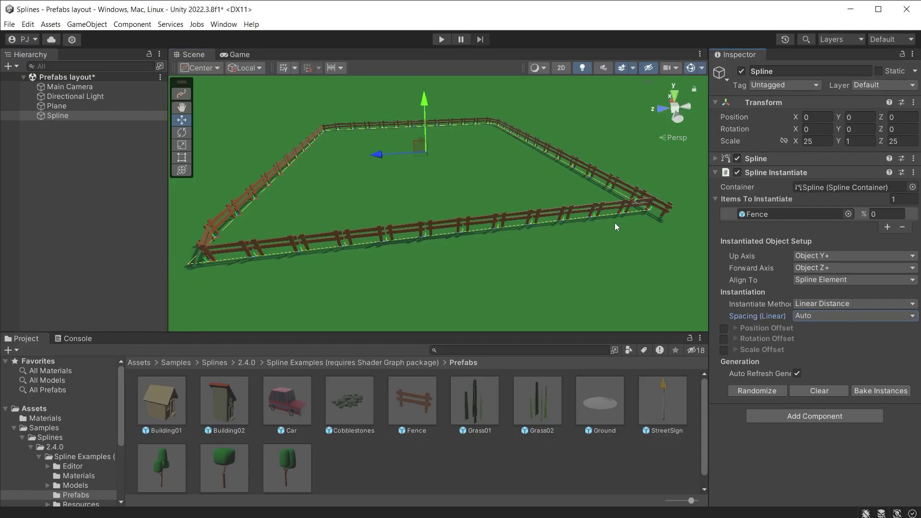
left_click(872, 315)
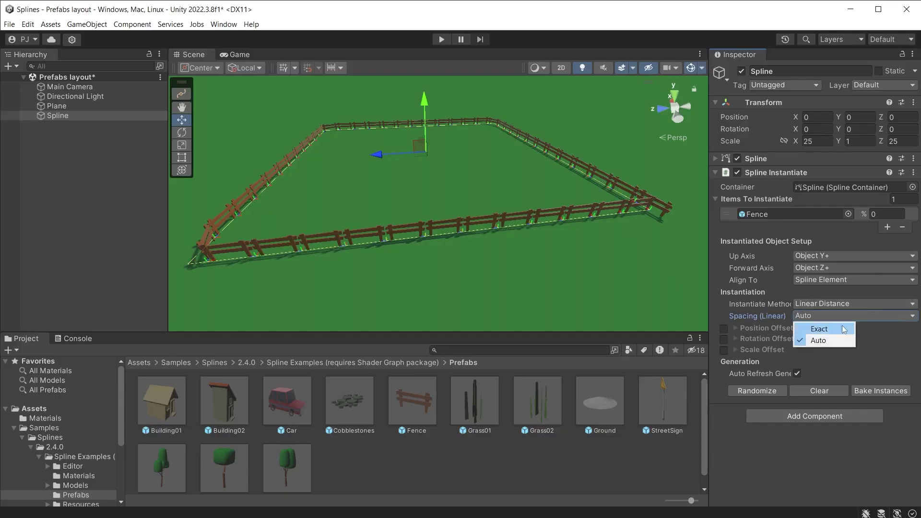
left_click(839, 328)
Move fence spline knots 1 and 2, try Auto tangents on two corners, then undo back to Linear.
key("u")
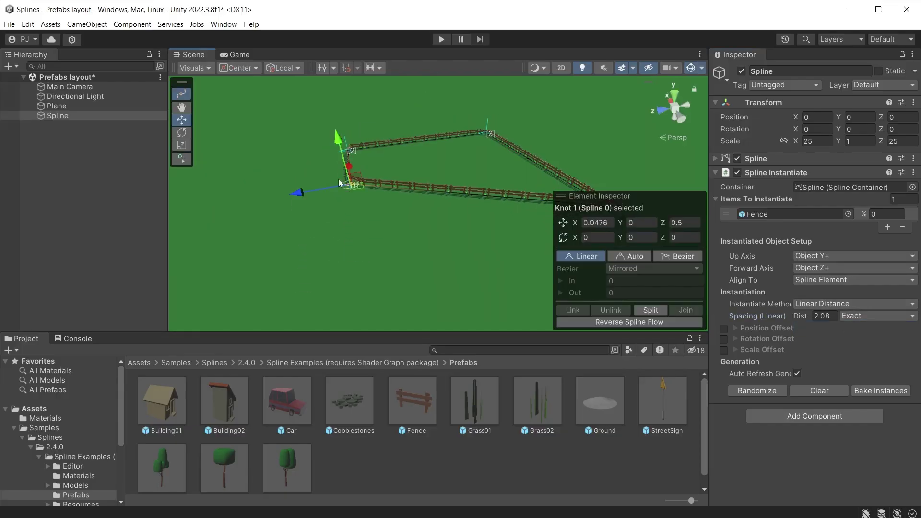
left_click_drag(299, 247, 273, 166)
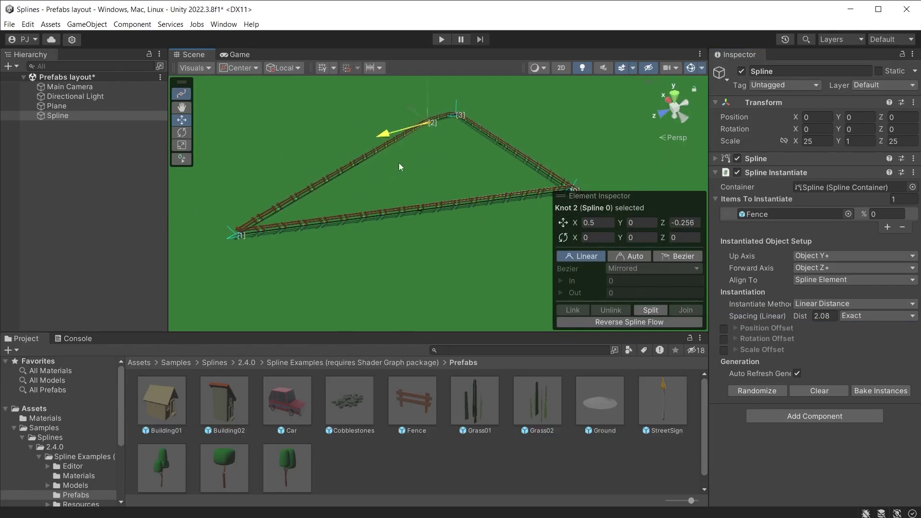
left_click(399, 130)
left_click_drag(385, 120, 353, 91)
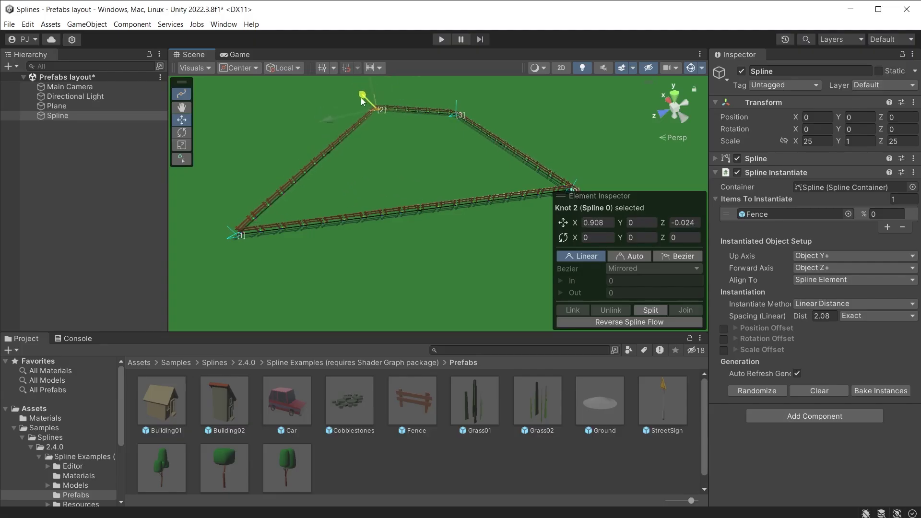
left_click_drag(168, 202, 228, 206)
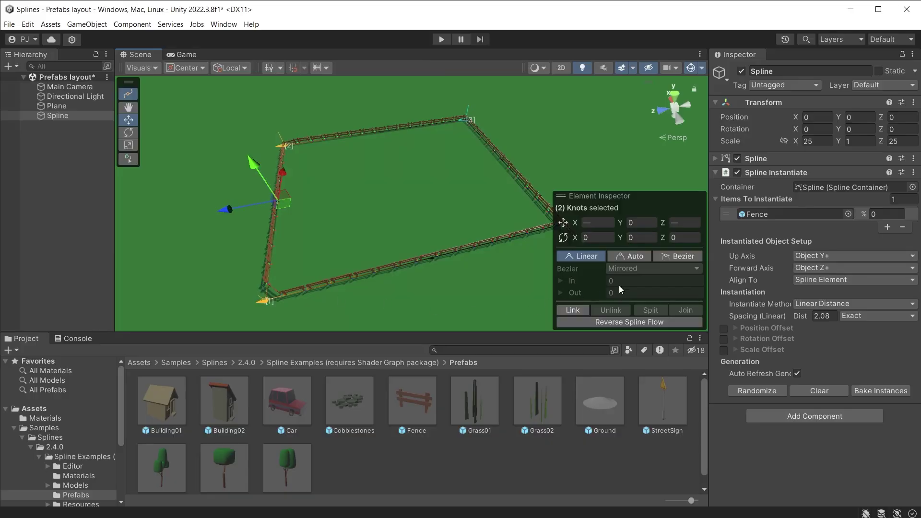
left_click(628, 256)
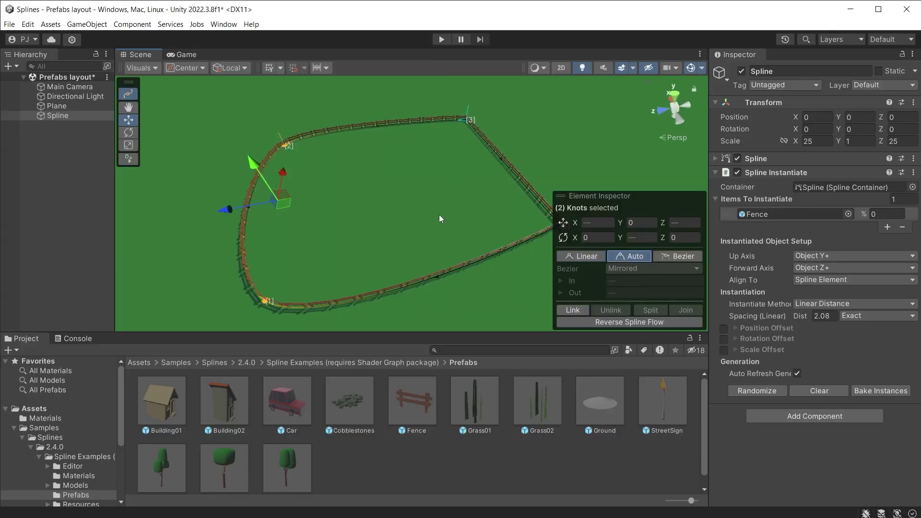
key("ctrl+z")
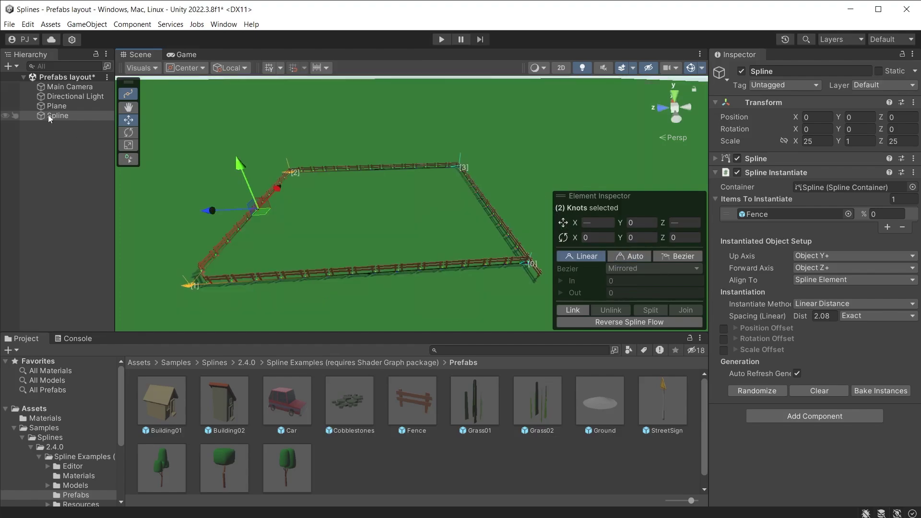
Bake the fences into separate Instance objects, then rotate one fence piece and shift it along Z.
left_click(57, 117)
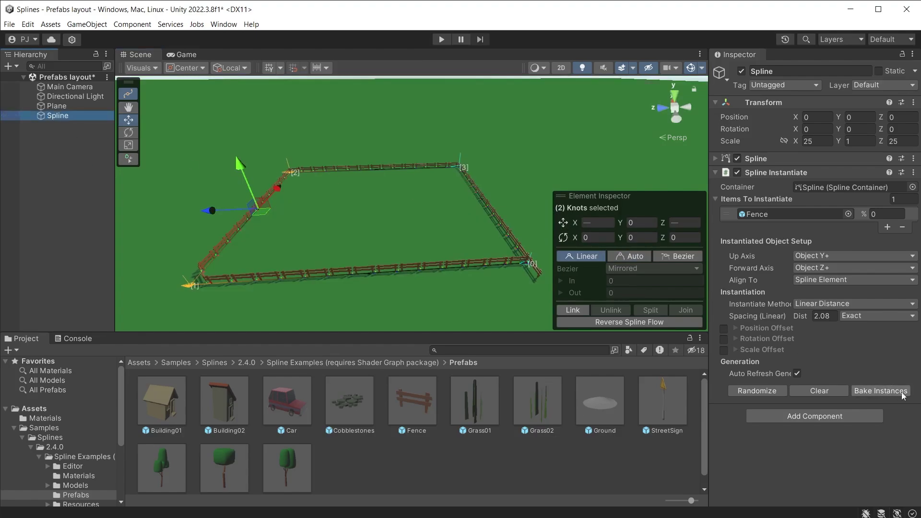
left_click(886, 392)
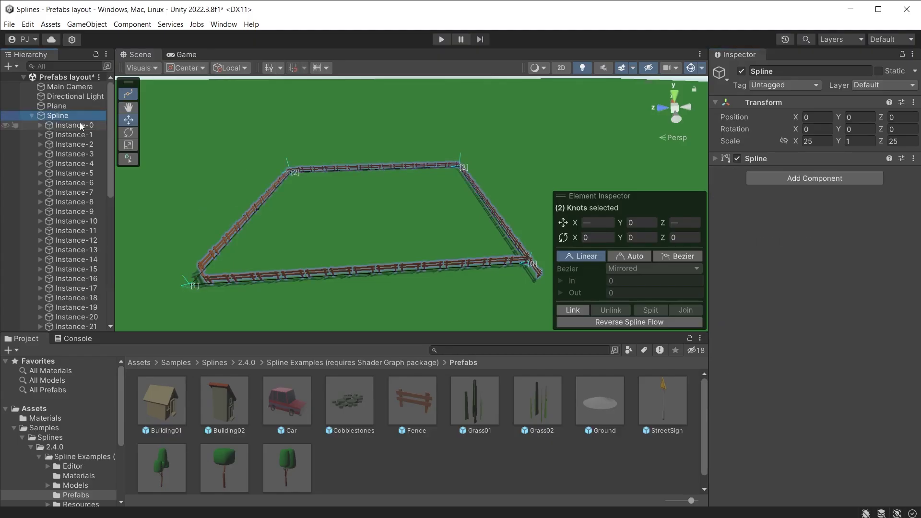
left_click(81, 125)
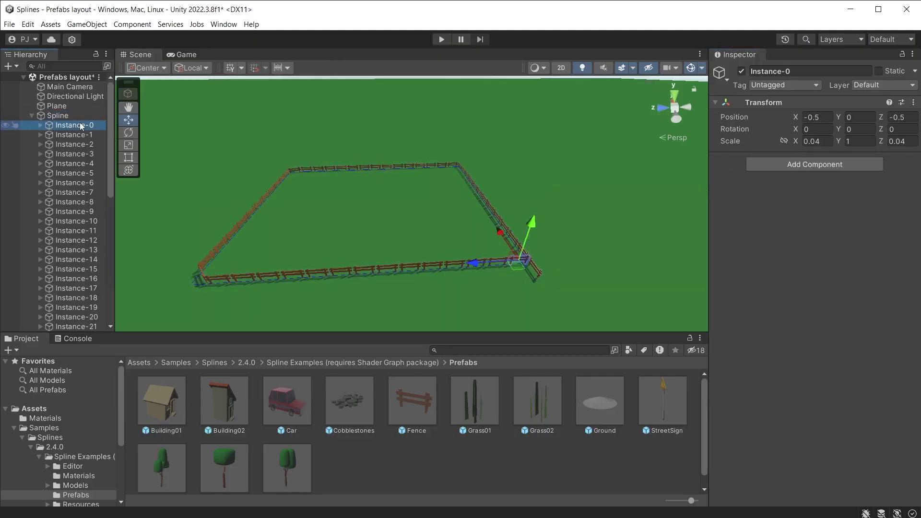
scroll(644, 188, "up", 5)
left_click(643, 188)
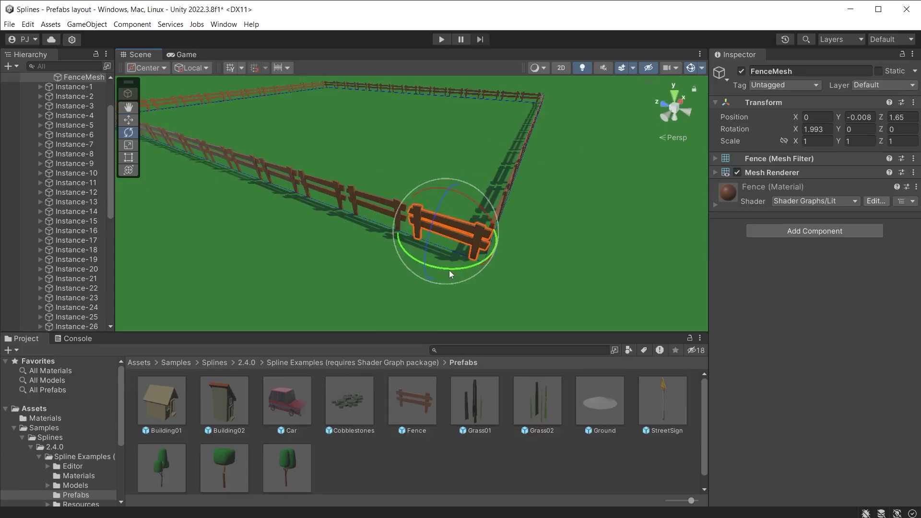
left_click_drag(449, 269, 356, 269)
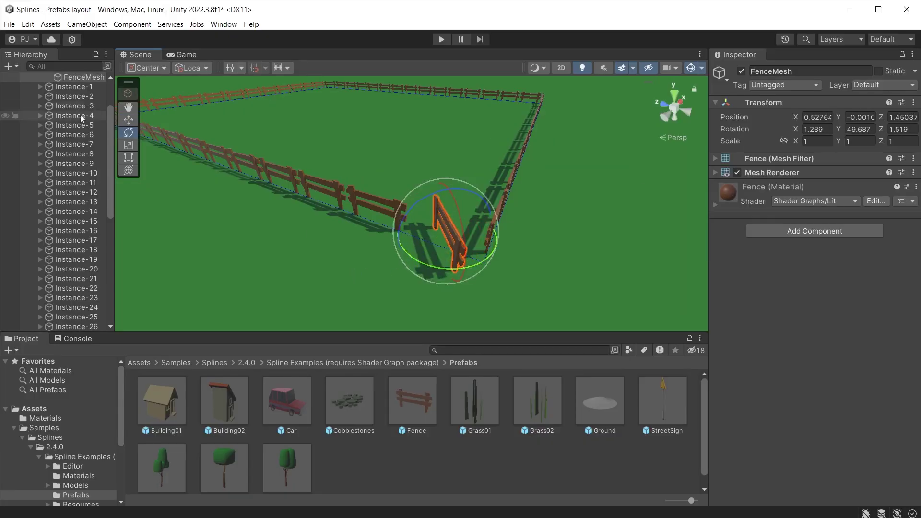
key("w")
left_click_drag(435, 261, 462, 238)
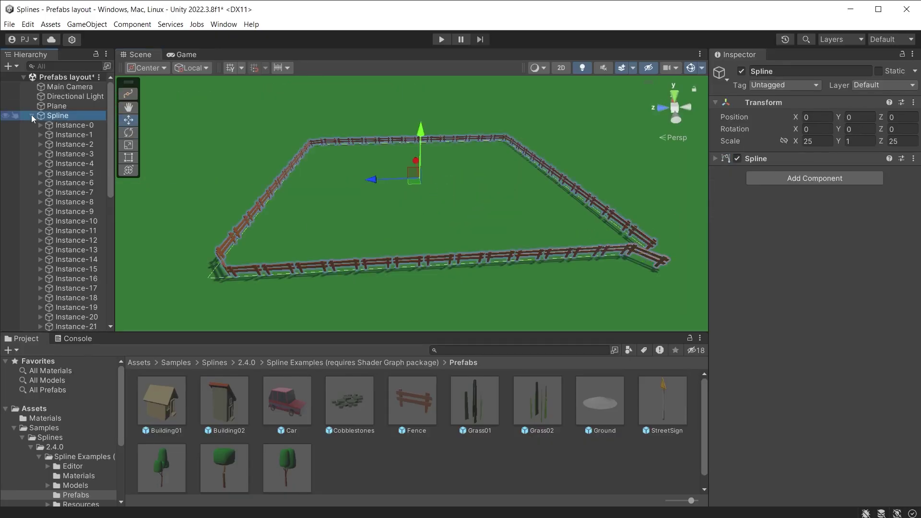
Collapse the Spline object in the Hierarchy and remove its Spline component.
left_click(32, 116)
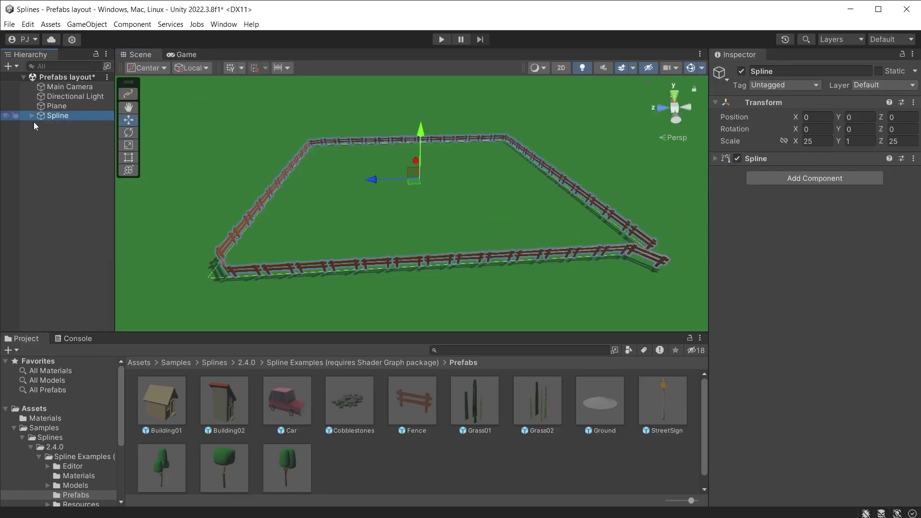
left_click(715, 159)
right_click(775, 161)
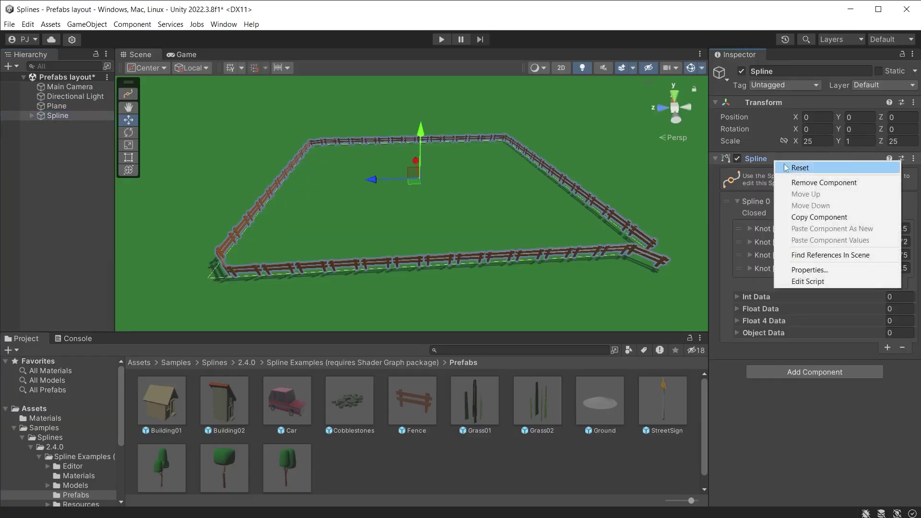
left_click(810, 185)
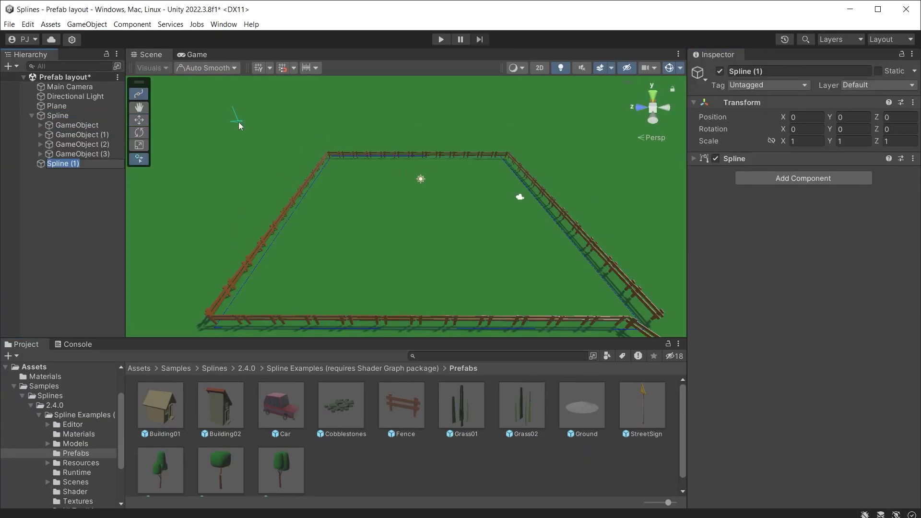
Draw a straight two-knot Spline (1) across the scene.
left_click(237, 121)
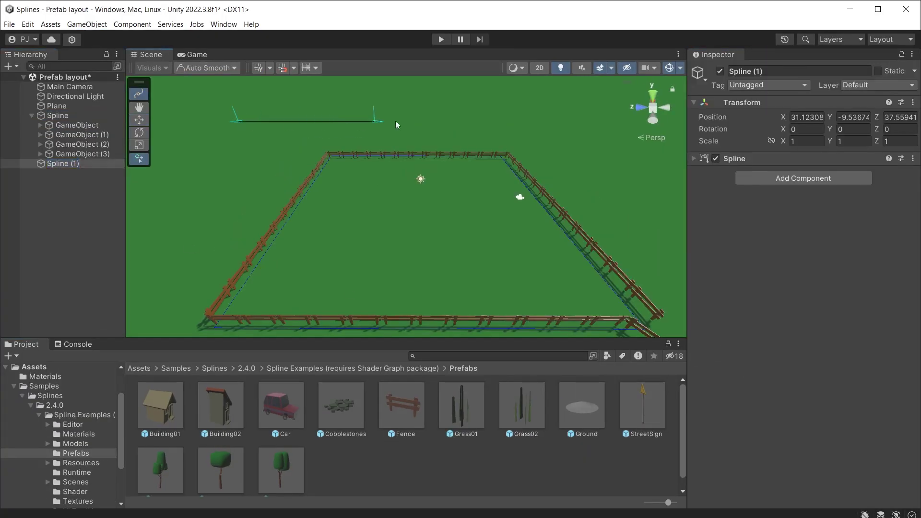
left_click(580, 120)
key("Escape")
Add Spline Instantiate placing Building02 with a fixed Instance Count of 5.
left_click(804, 178)
left_click(810, 267)
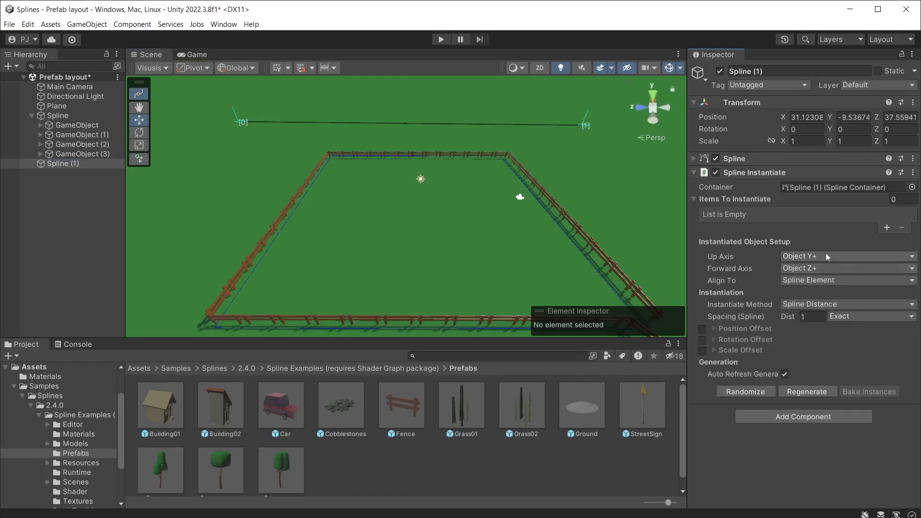
left_click(886, 227)
left_click_drag(222, 411, 777, 214)
left_click(828, 304)
left_click(827, 319)
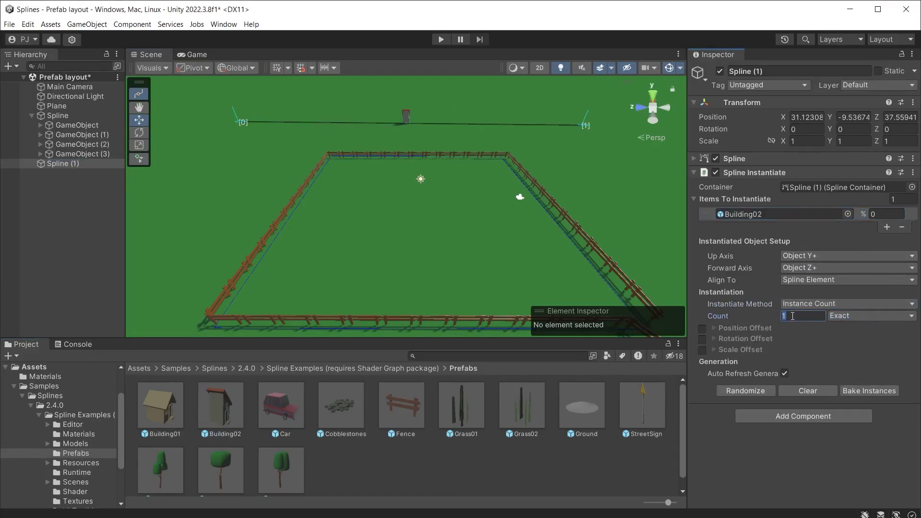
left_click(815, 316)
type("5")
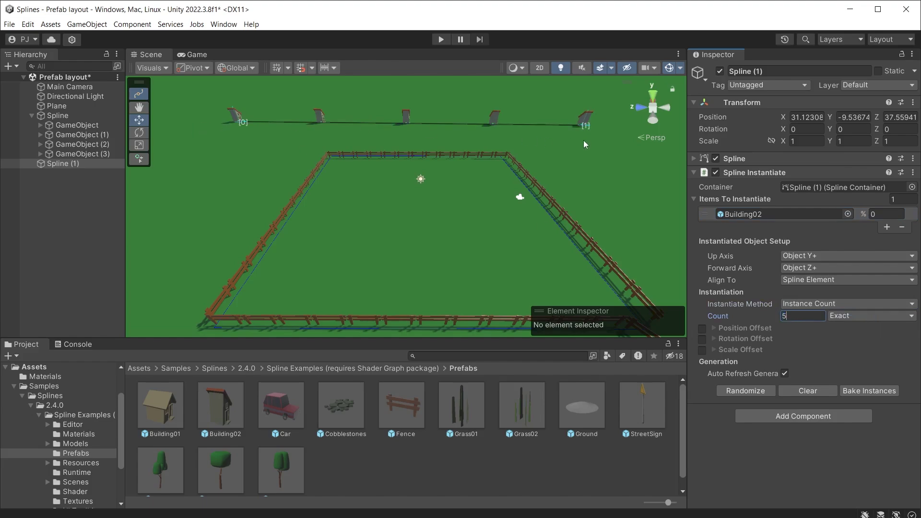
Enlarge the buildings with a Scale Offset of 3 on X, Y and Z.
left_click(711, 349)
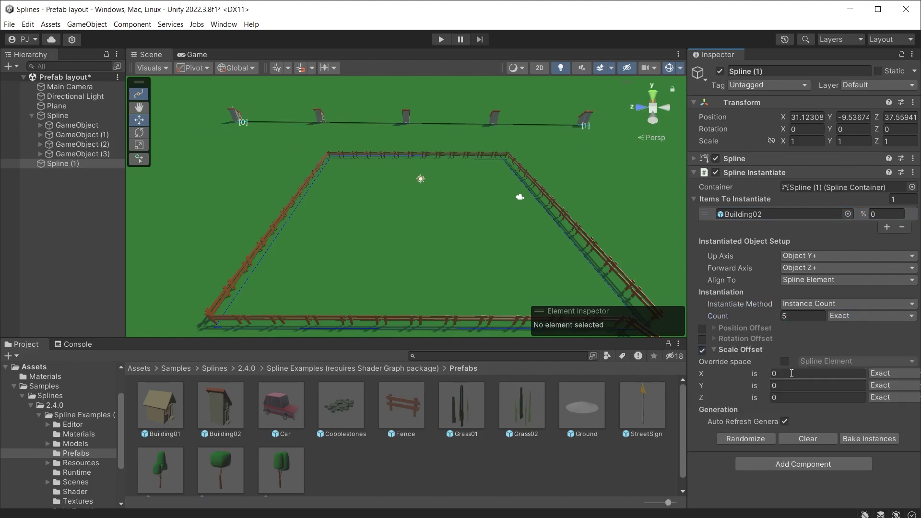
type("3")
key("Tab")
type("3")
key("Tab")
type("3")
right_click_drag(550, 176, 556, 163)
left_click(712, 350)
Give the buildings a random Y rotation over a widened range, then start a new Spline (2).
left_click(703, 339)
left_click(714, 339)
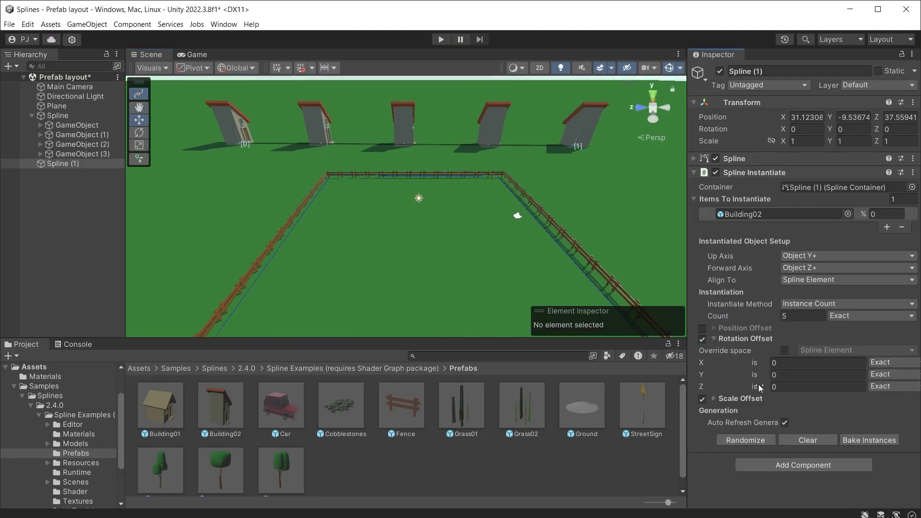
left_click_drag(755, 375, 816, 376)
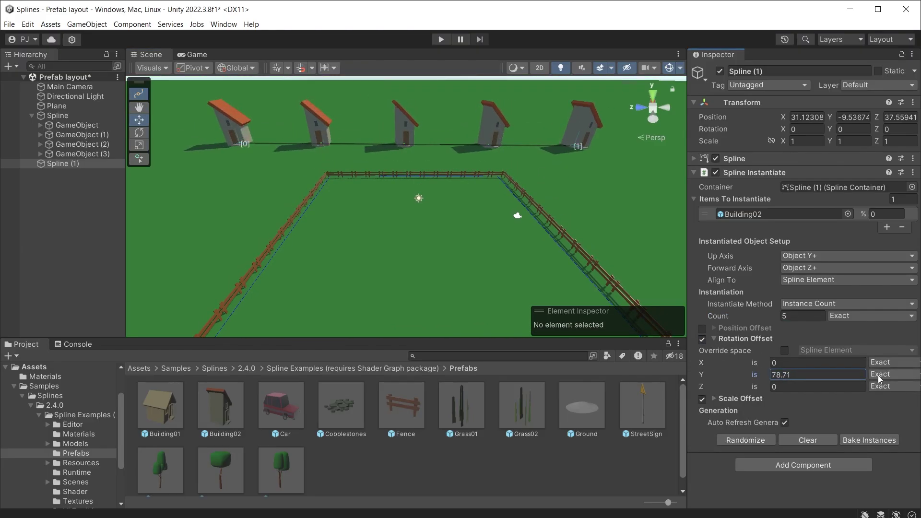
left_click(893, 374)
left_click(887, 399)
left_click_drag(758, 374, 807, 376)
left_click(242, 163)
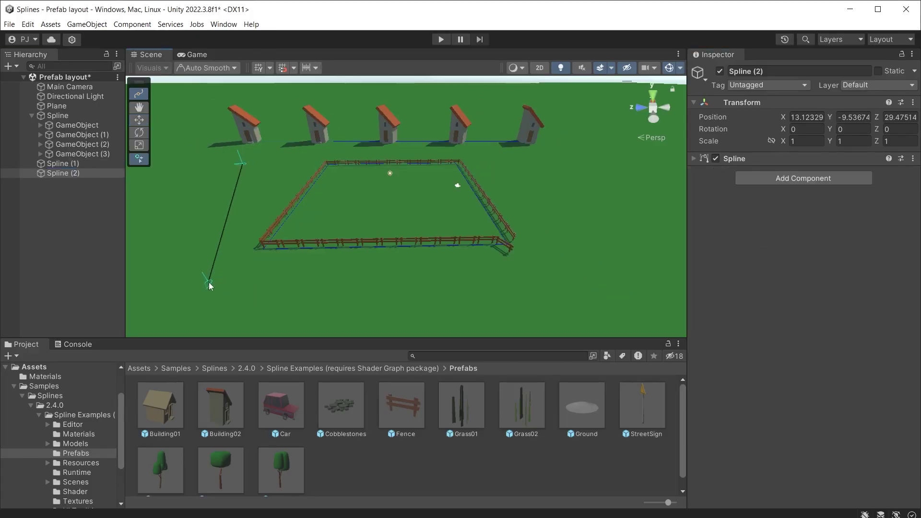
Finish drawing the curved four-knot Spline (2).
left_click(209, 283)
left_click(571, 291)
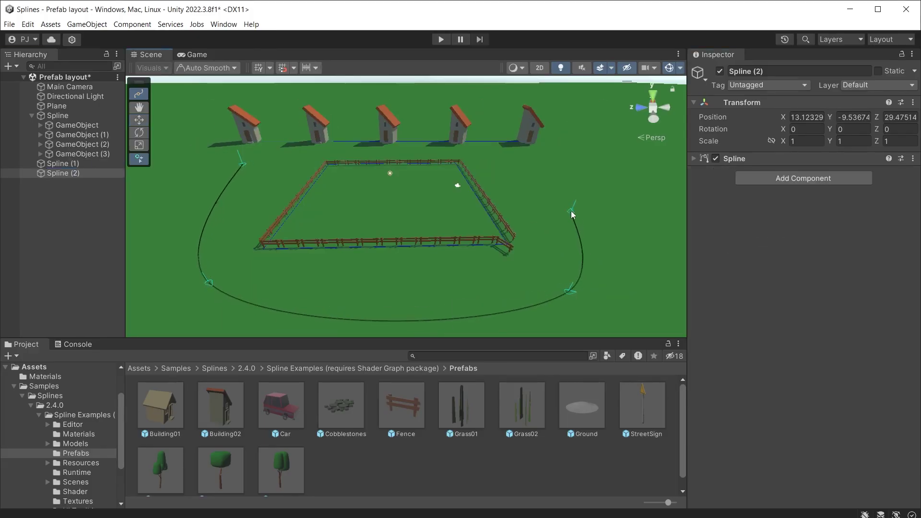
left_click(531, 157)
key("Escape")
Add Spline Instantiate to Spline (2) with TreeMedium and TreeSmall as its two items.
left_click(799, 179)
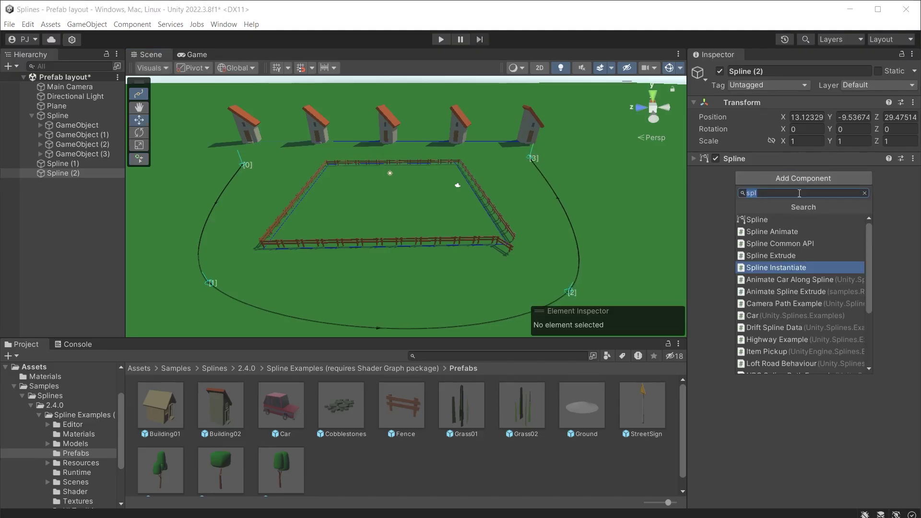
left_click(801, 268)
left_click(887, 228)
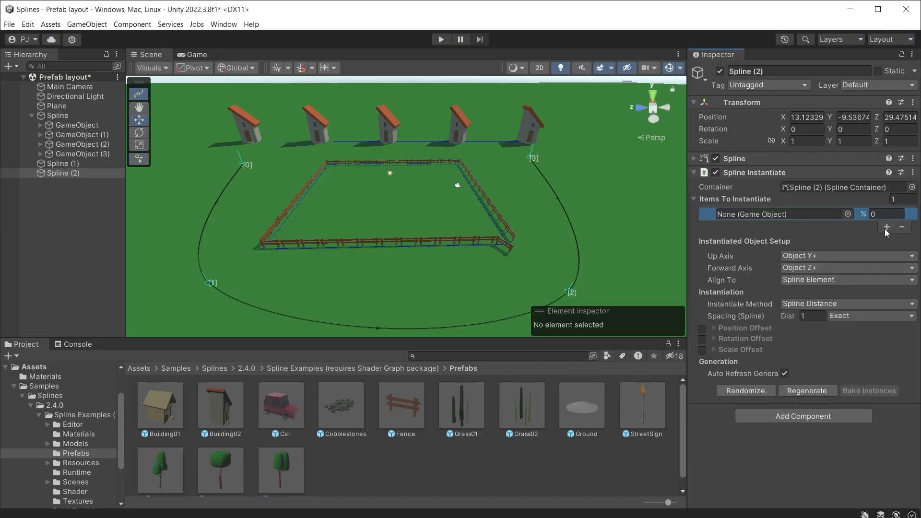
left_click(887, 228)
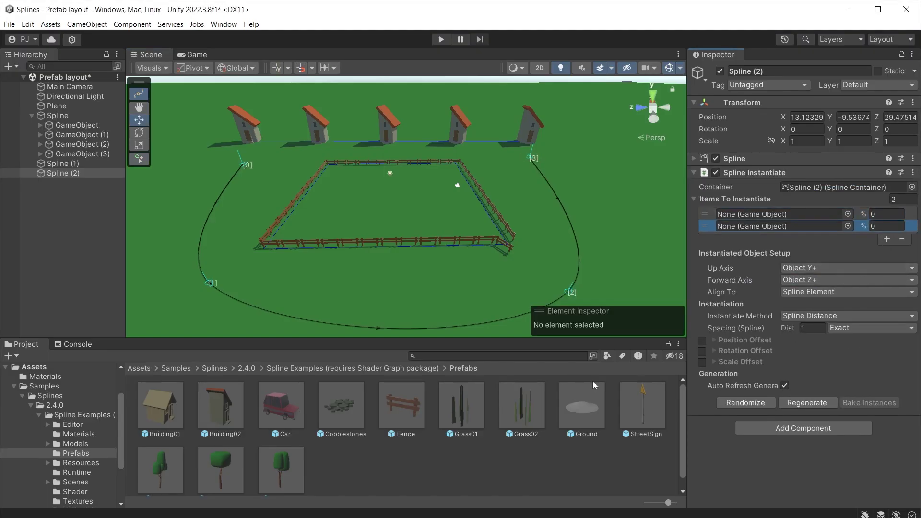
scroll(209, 470, "down", 1)
left_click_drag(209, 471, 777, 215)
left_click_drag(281, 458, 768, 226)
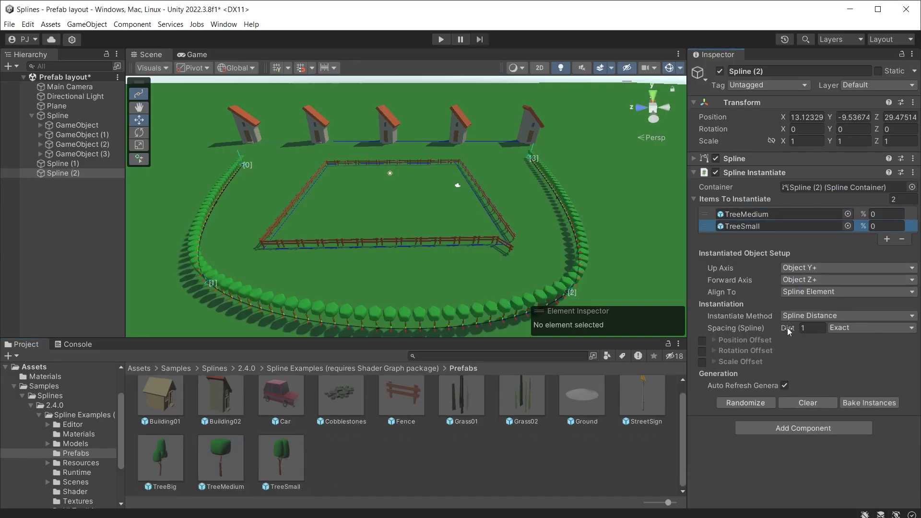
Space the trees 16.3 apart and set the TreeMedium/TreeSmall shares to 30/70.
left_click_drag(788, 331, 814, 331)
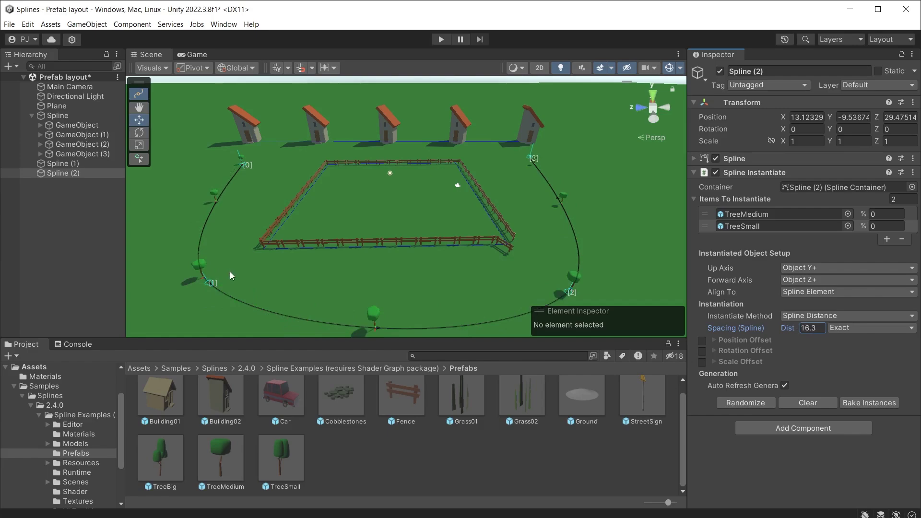
left_click(897, 214)
left_click(887, 226)
type("50")
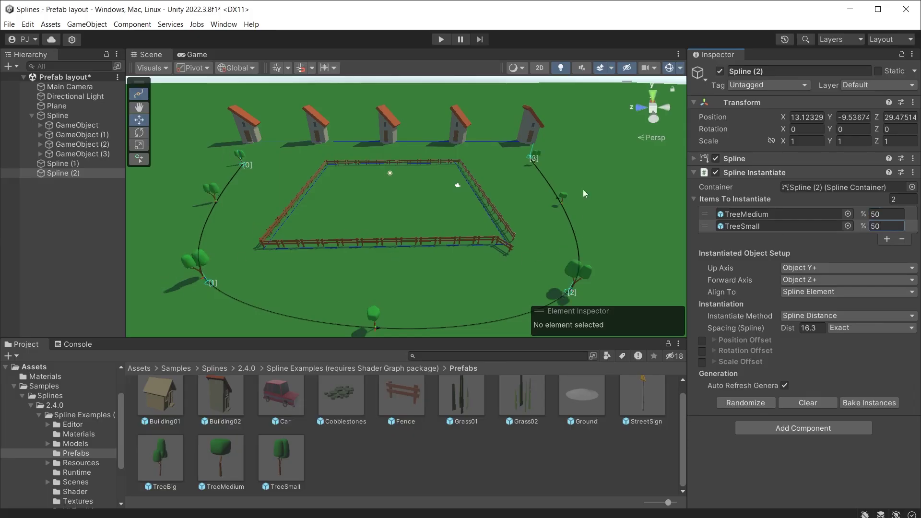
left_click(880, 214)
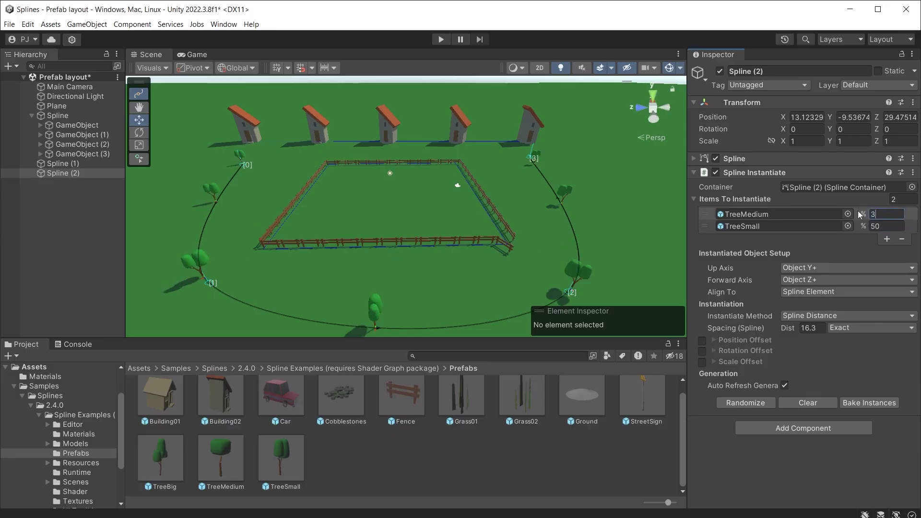
type("30")
left_click(888, 226)
type("70")
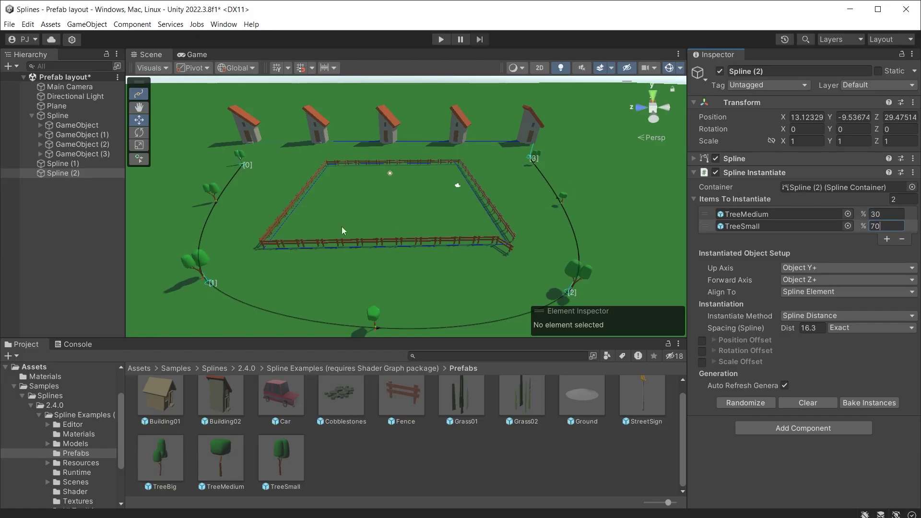
Drag knot 1 outward to reshape the tree spline's loop.
left_click(211, 283)
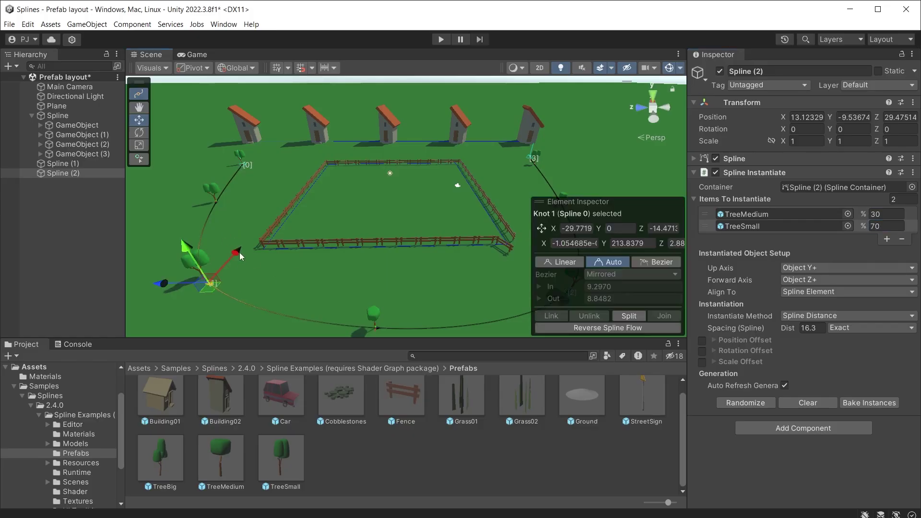
scroll(279, 256, "down", 4)
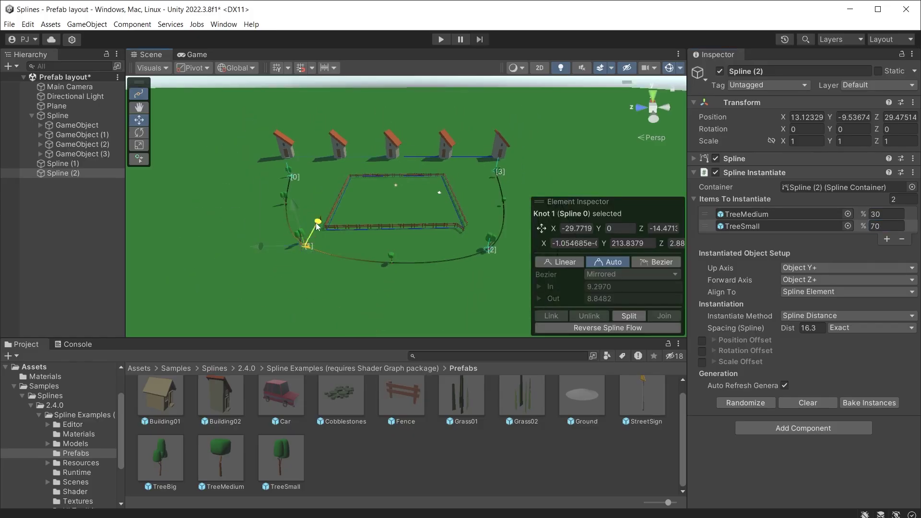
left_click_drag(317, 227, 243, 246)
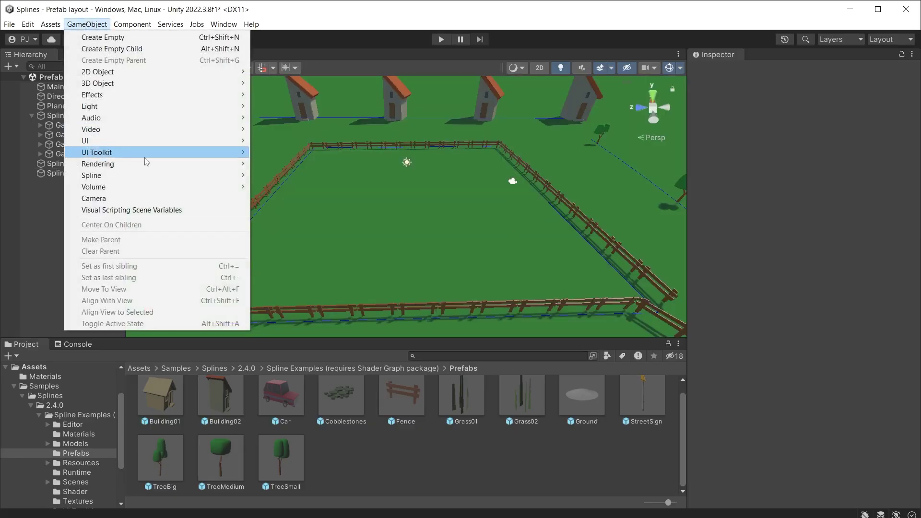
Create a circle-shaped Spline (3) and start zeroing its position.
mouse_move(143, 175)
left_click(295, 218)
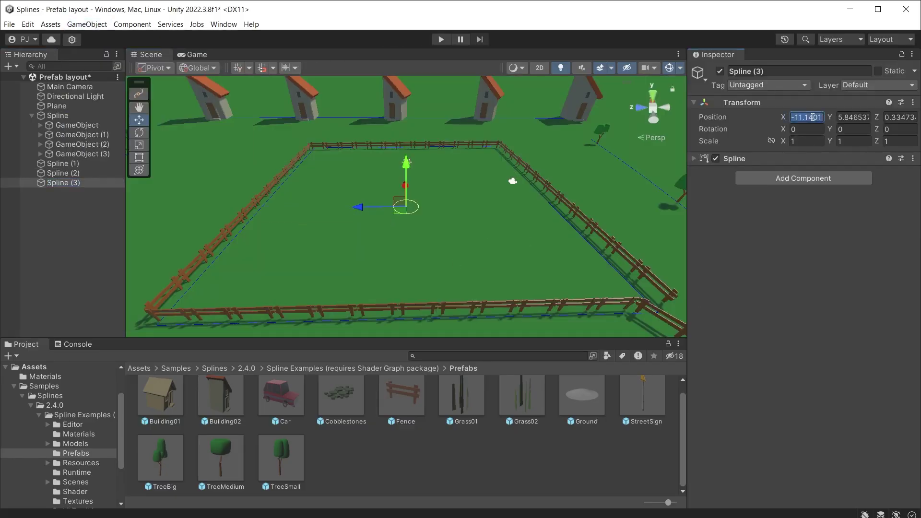
type("0")
left_click(806, 141)
Place Spline (3) at the origin with X and Z scale of 5.
type("5")
left_click(895, 141)
type("5")
Add Spline Instantiate to the circle with Cobblestones as the item.
left_click(804, 178)
left_click(787, 267)
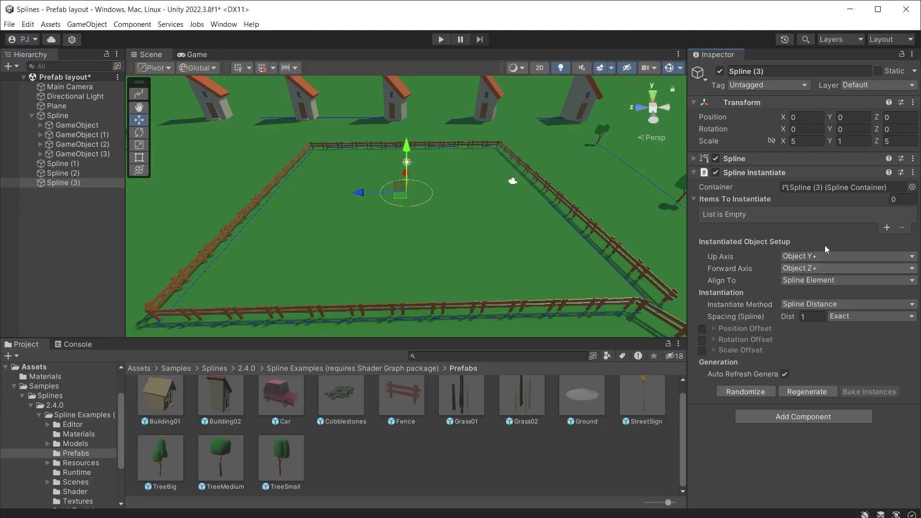
left_click_drag(347, 410, 748, 213)
Enable the Cobblestones scale offset and set its values to 5.
left_click(701, 350)
left_click(713, 350)
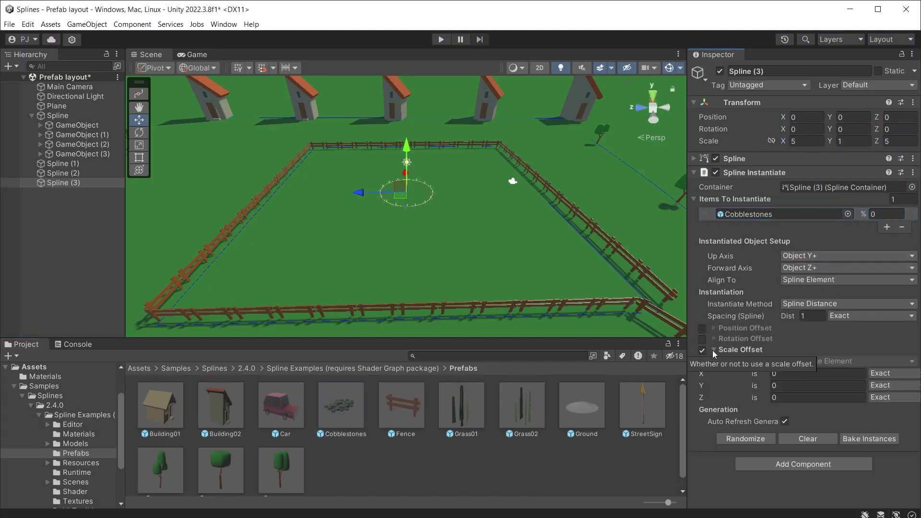
left_click(789, 374)
type("5")
key("Tab")
type("5")
key("Tab")
type("5")
key("Return")
scroll(376, 163, "up", 3)
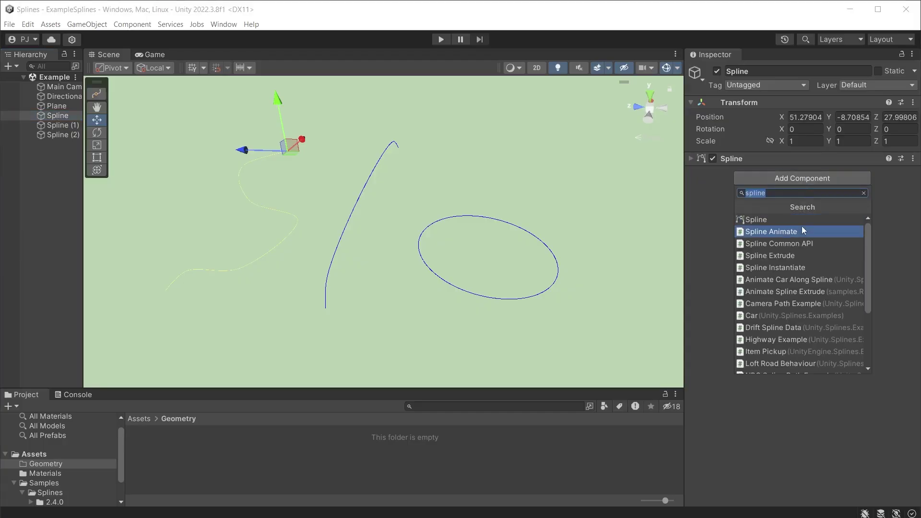
Extrude the wavy Spline into a tube of radius 0.78, viewed in Shaded Wireframe.
left_click(788, 256)
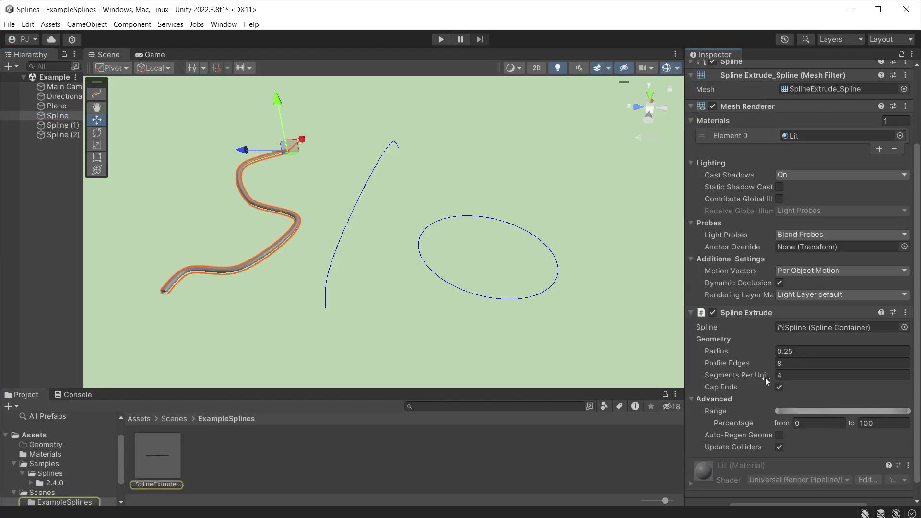
mouse_move(724, 352)
left_mouse_down()
mouse_move(748, 355)
mouse_move(739, 355)
left_mouse_up()
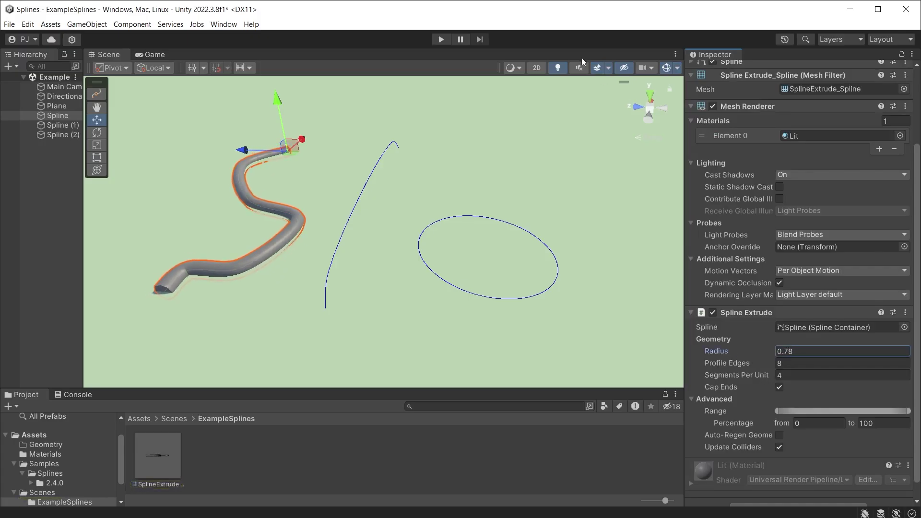
left_click(512, 68)
left_click(531, 112)
Give the tube 12 profile edges and 2 segments per unit, trimmed to 43.57–89.22%.
left_click(793, 368)
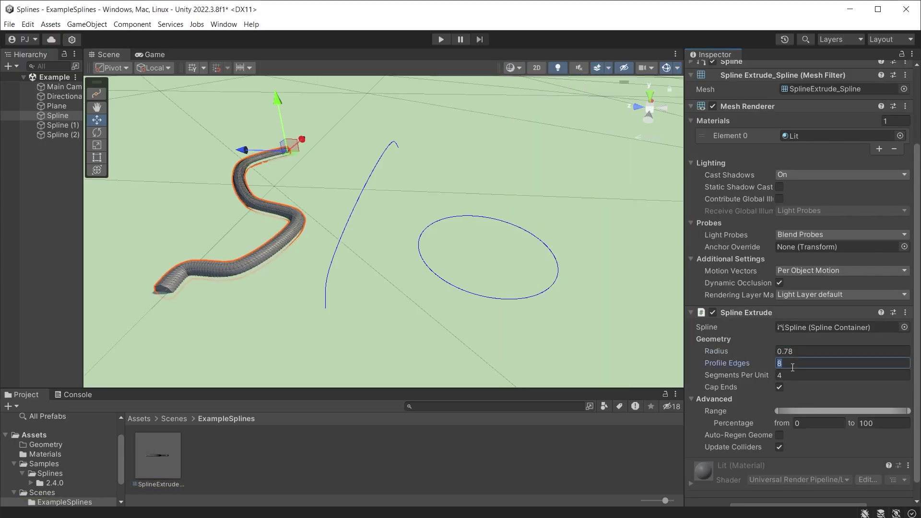
type("4")
left_click(797, 376)
type("2")
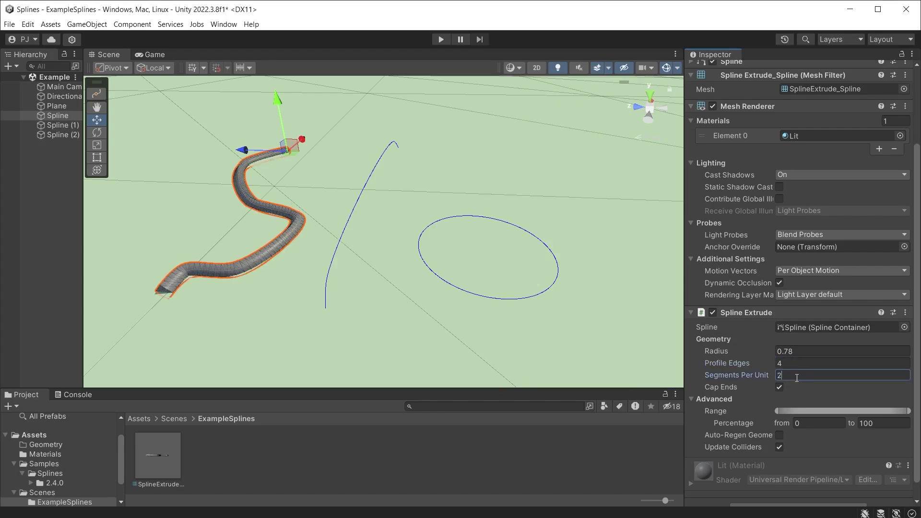
middle_click_drag(240, 288, 466, 300)
left_click_drag(705, 363, 734, 361)
type("12")
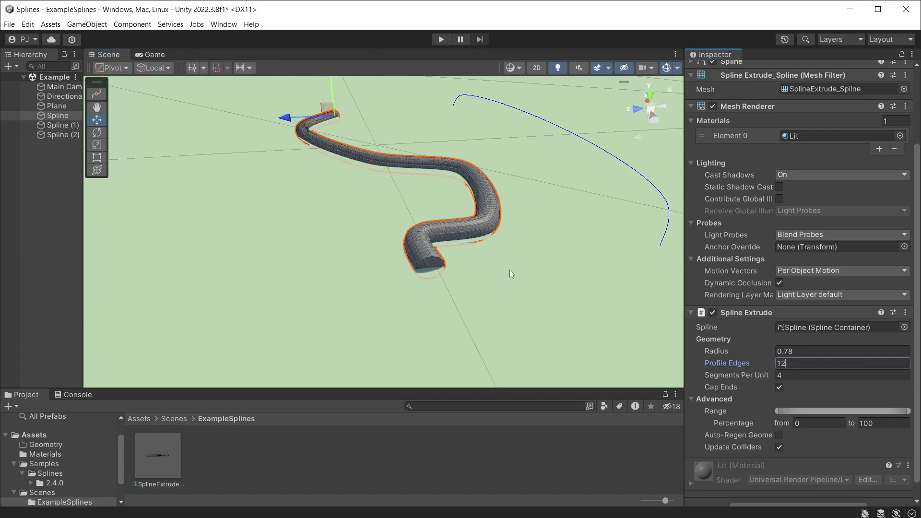
left_click_drag(777, 410, 833, 411)
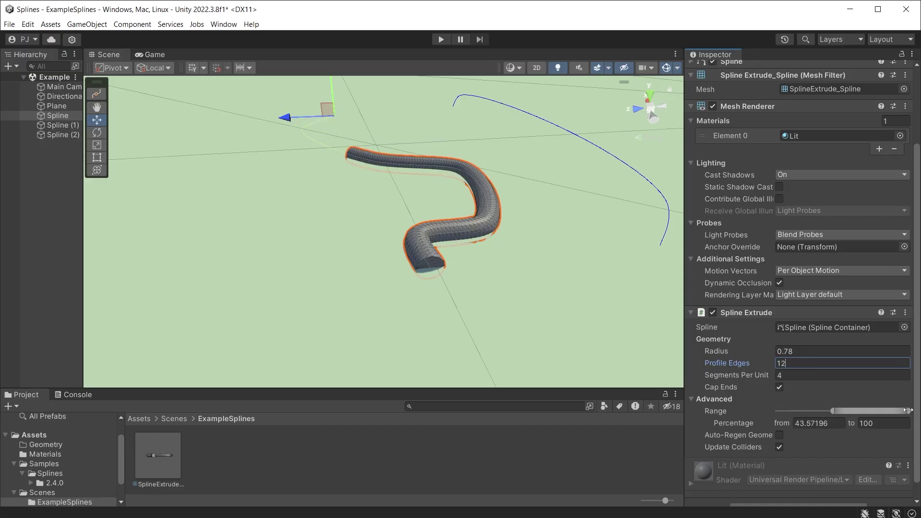
mouse_move(908, 410)
left_mouse_down()
mouse_move(878, 410)
mouse_move(907, 410)
left_mouse_up()
Restore the tube's length and extrude the ring Spline (2) with 24 profile edges.
double_click(62, 125)
left_click_drag(739, 448, 733, 447)
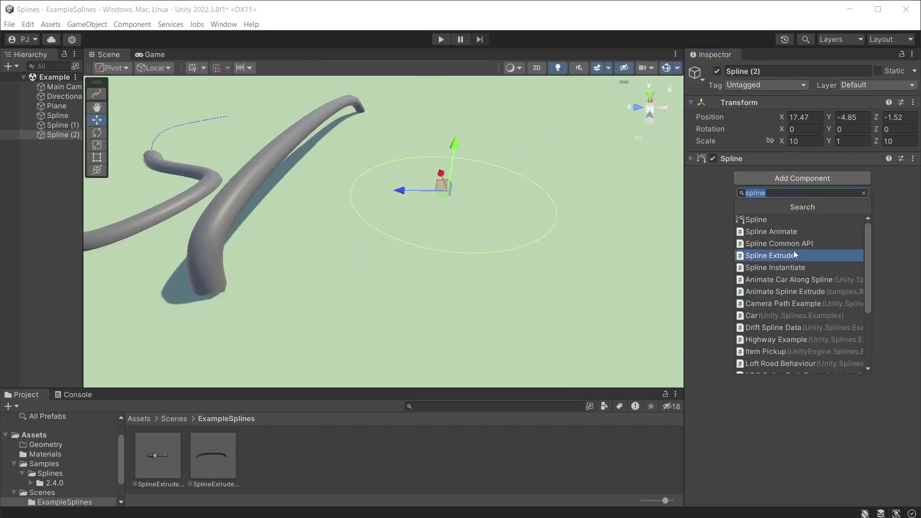
left_click(794, 255)
left_click(842, 141)
type("0")
left_click(787, 460)
type("24")
key("Tab")
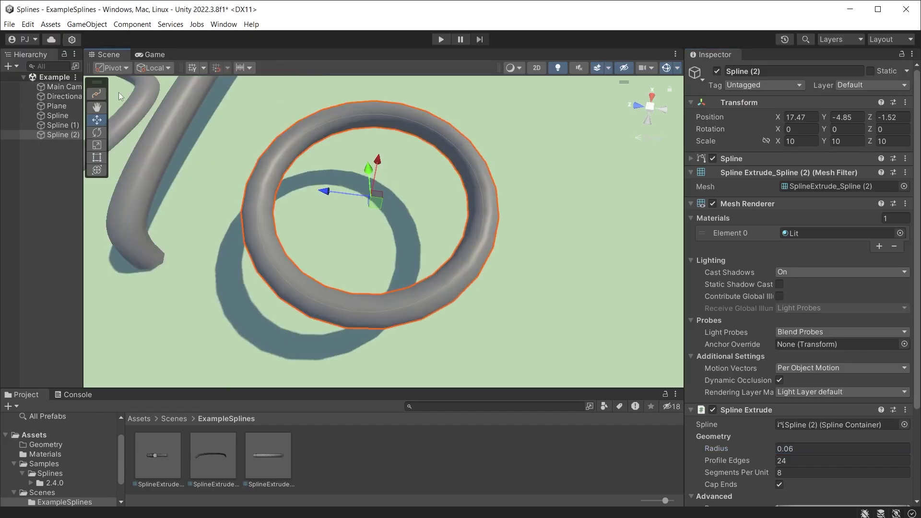
left_click(96, 93)
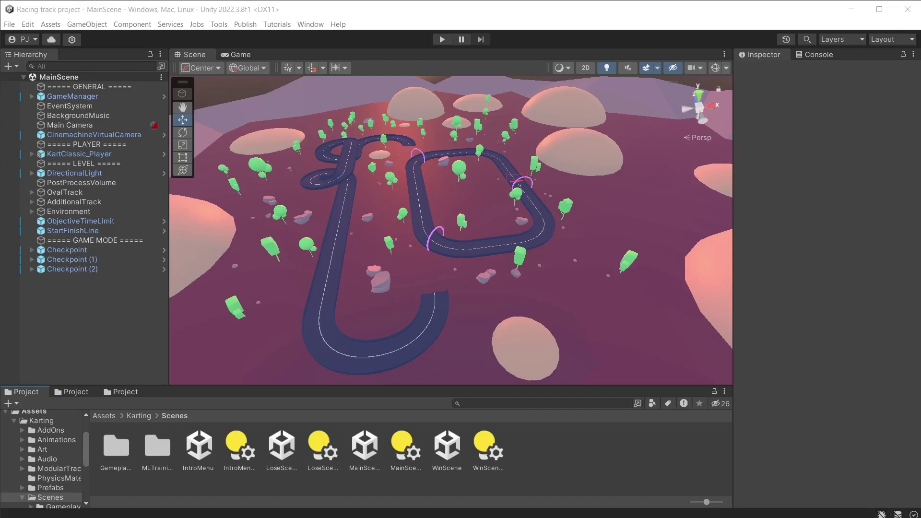
Locate MainScene and inspect the curved, straight and spiral track pieces.
left_click(365, 446)
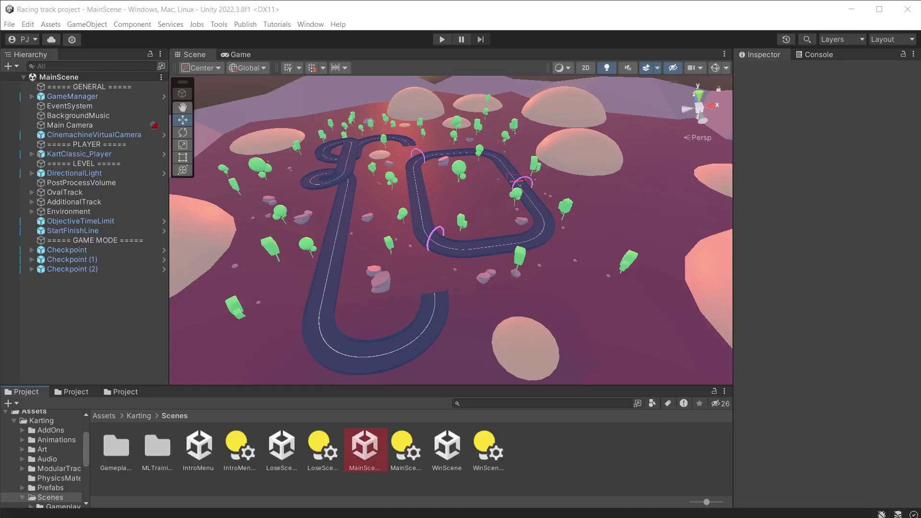
left_click(323, 356)
left_click(330, 272)
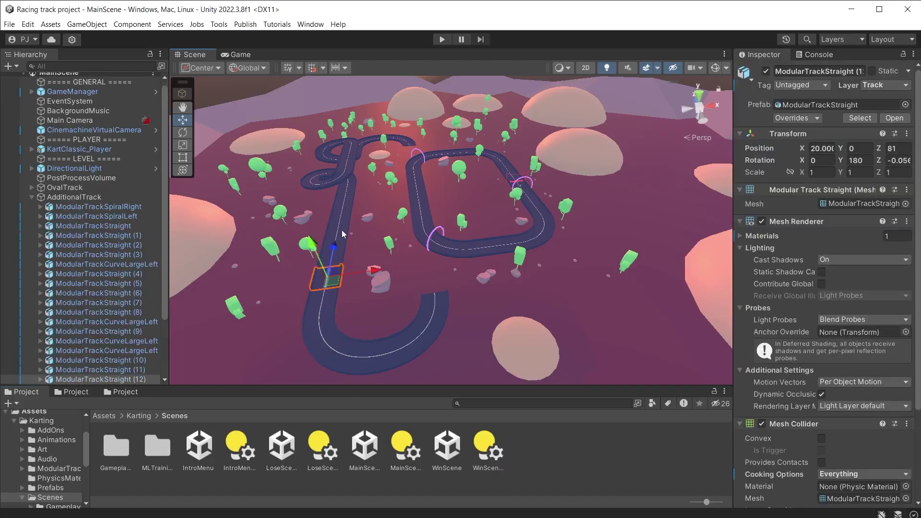
left_click(343, 234)
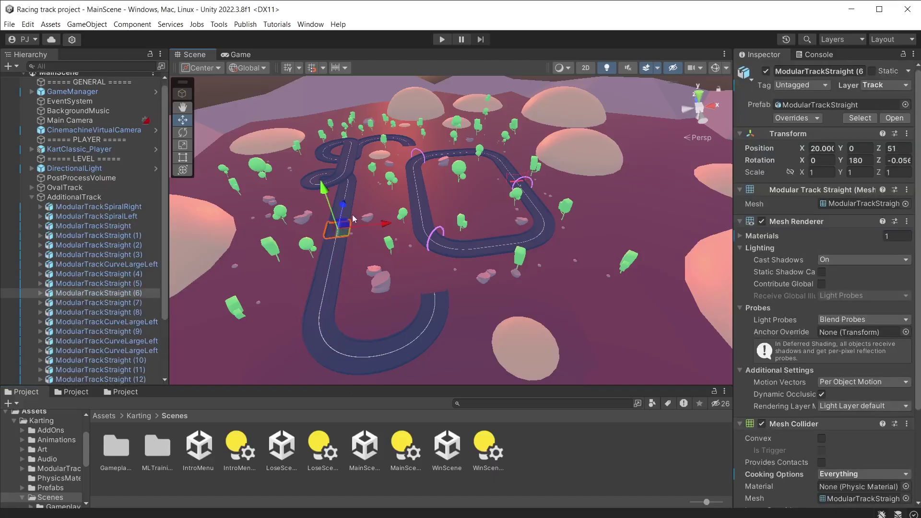
left_click(343, 184)
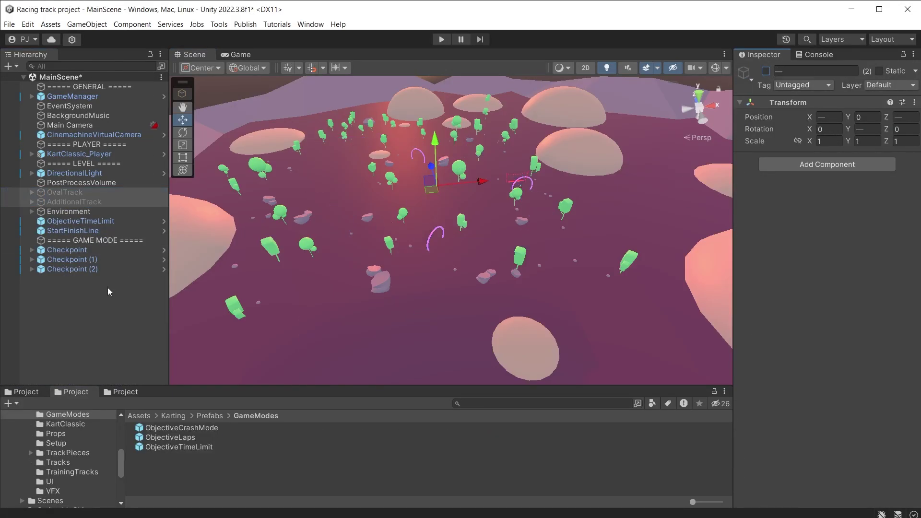
Select the three Checkpoint objects and view the Splines package samples.
left_click(82, 250)
left_click(92, 270, "shift")
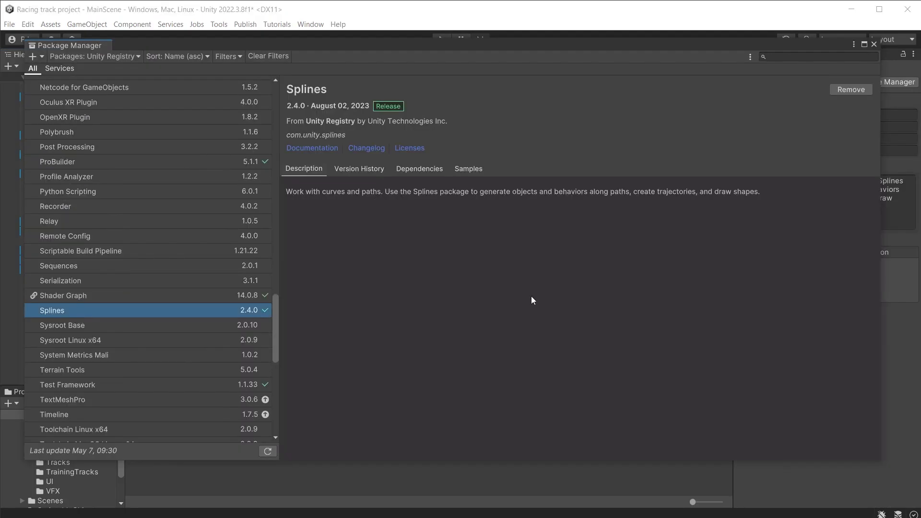
left_click(468, 169)
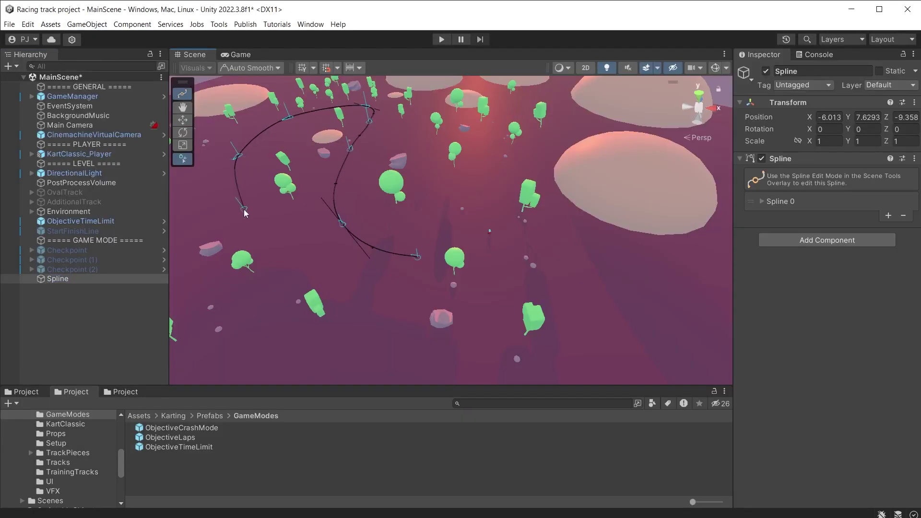
Draw a closed eight-knot spline loop across the landscape and add Loft Road Behaviour.
left_click(254, 342)
left_click(363, 348)
left_click(550, 328)
left_click(690, 235)
left_click(623, 143)
left_click(501, 124)
left_click(473, 187)
left_click(422, 250)
key("Escape")
left_click(823, 240)
left_click(827, 282)
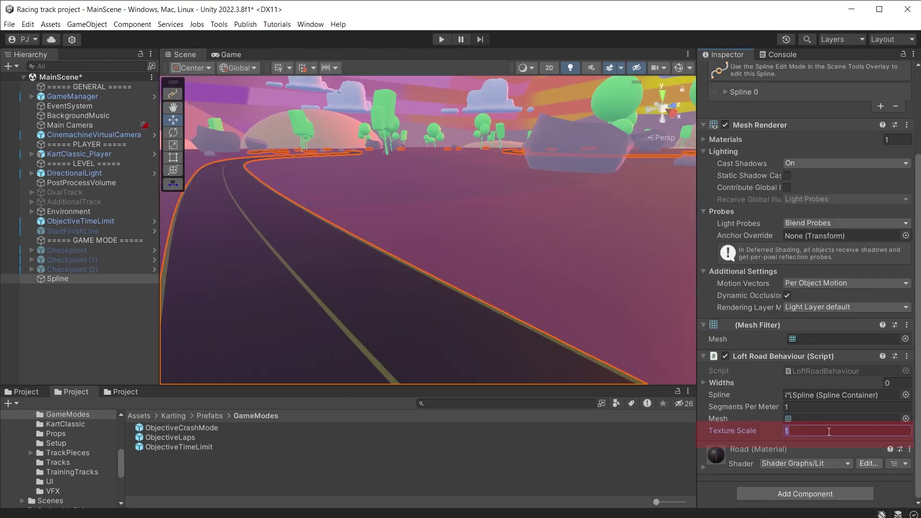
Set the loft road's texture scale to 250 and segments per meter to 3.
type("250")
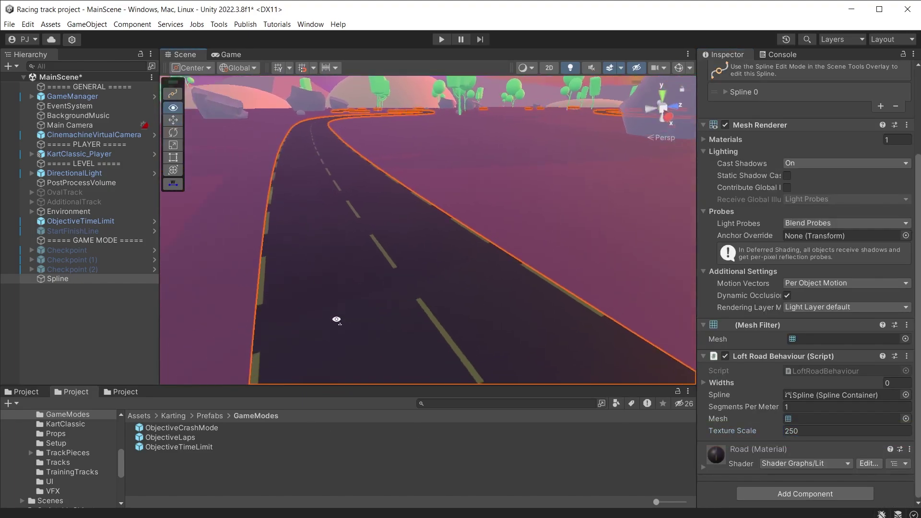
left_click(808, 406)
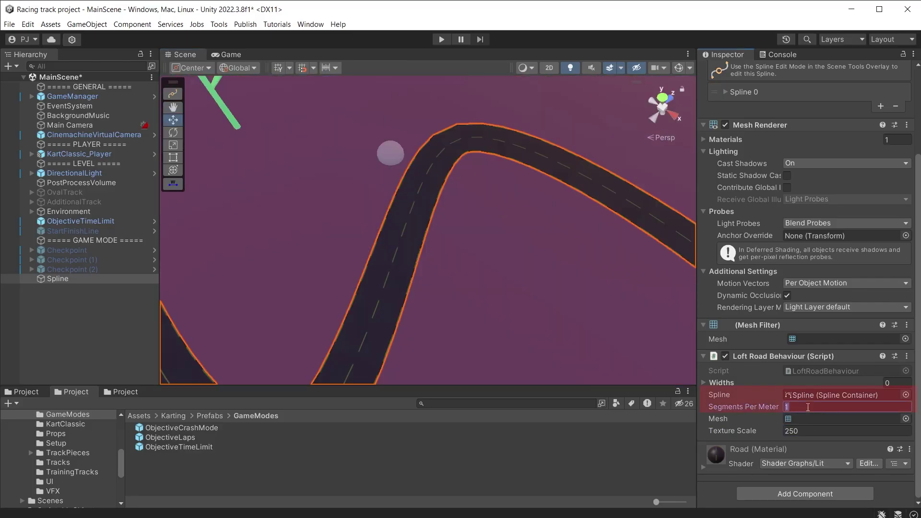
type("3")
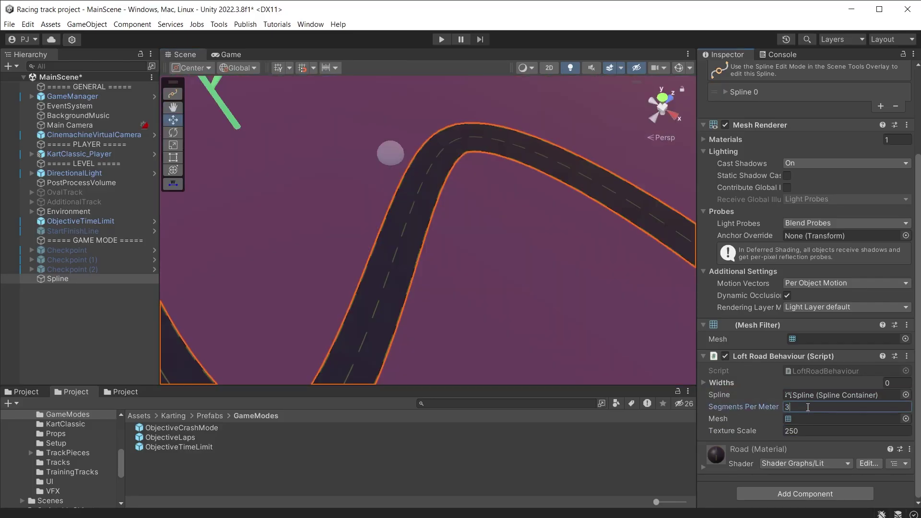
Nudge the kart slightly back along the road and frame it up close.
left_click(86, 317)
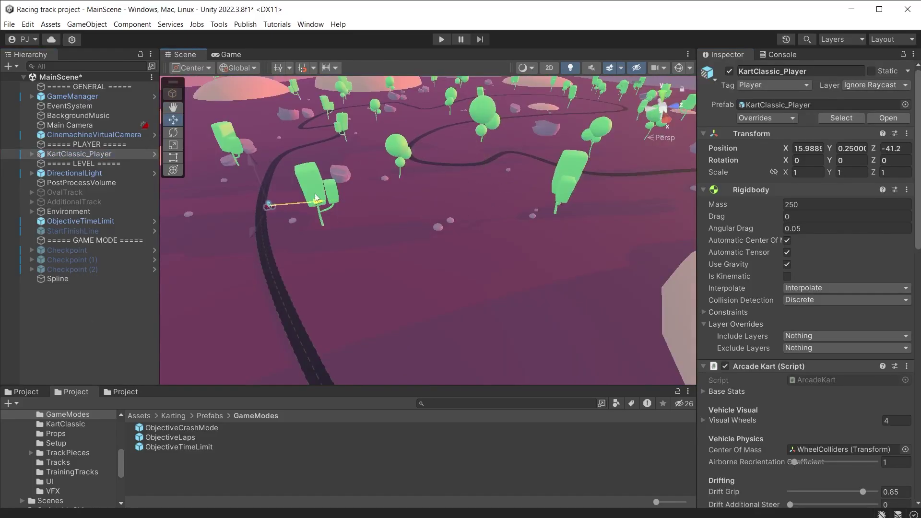
left_click_drag(315, 197, 310, 199)
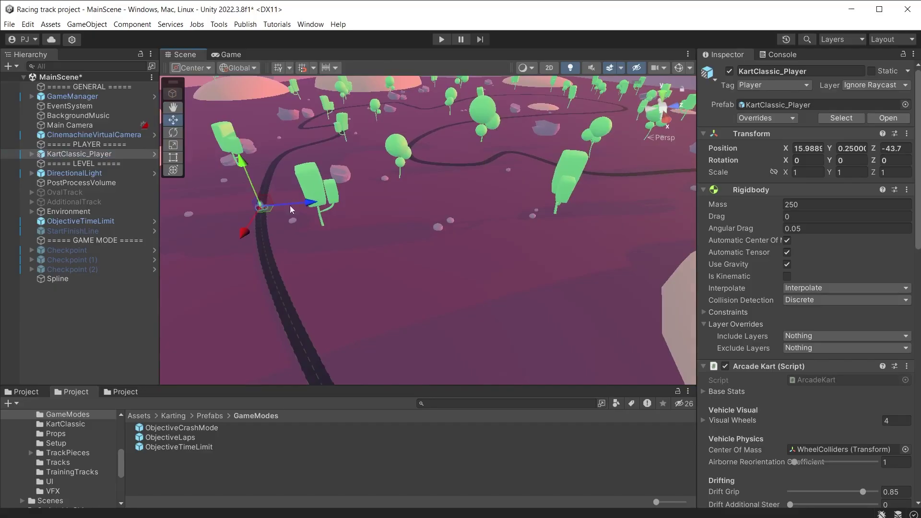
double_click(67, 153)
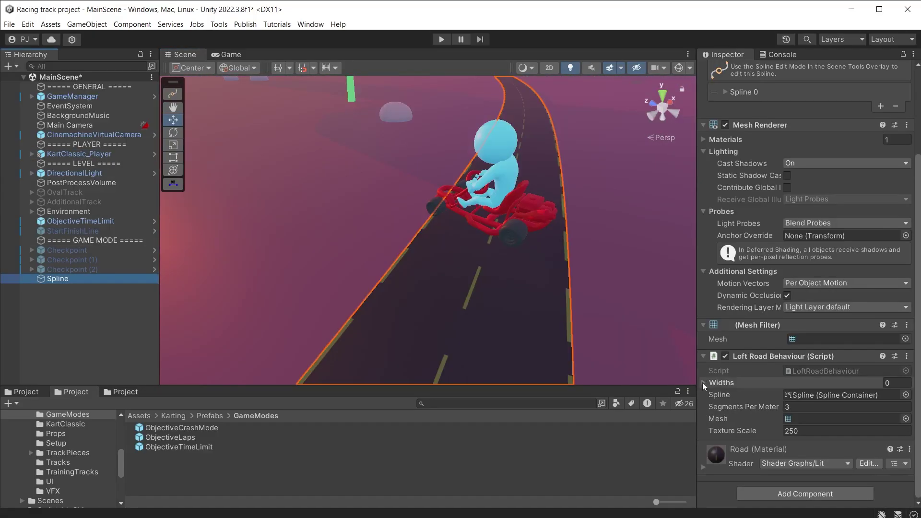
Add a road Widths element with a default value of 4.
left_click(702, 381)
left_click(878, 413)
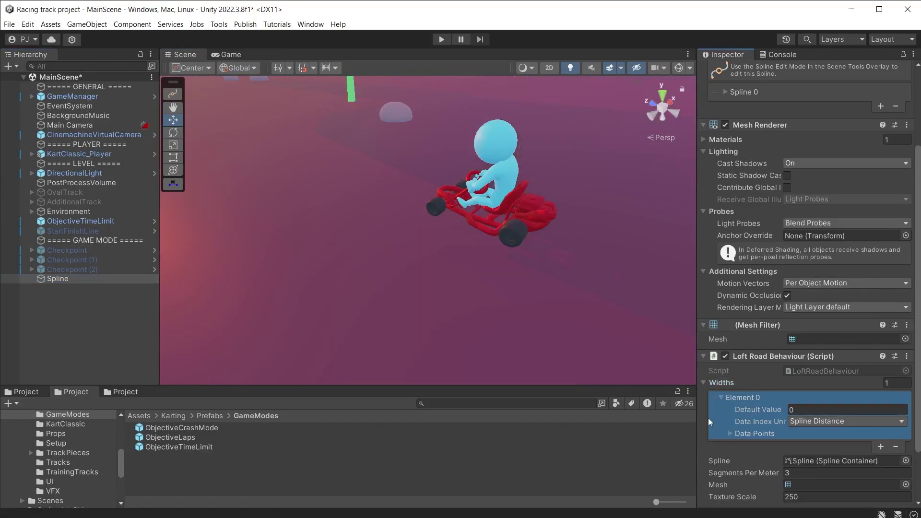
left_click(816, 409)
type("4")
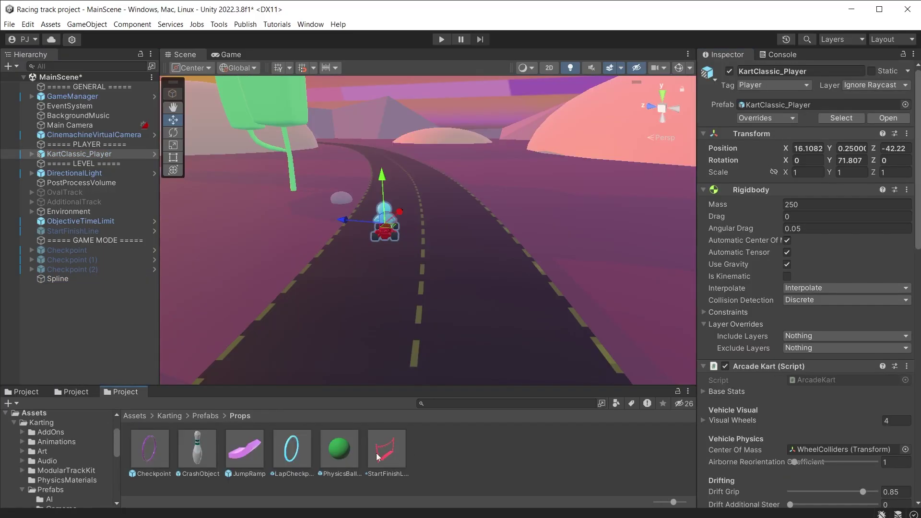
Place a StartFinishLine gate on the road, rotated to face along it.
left_click_drag(378, 456, 451, 242)
key("e")
left_click_drag(406, 171, 350, 171)
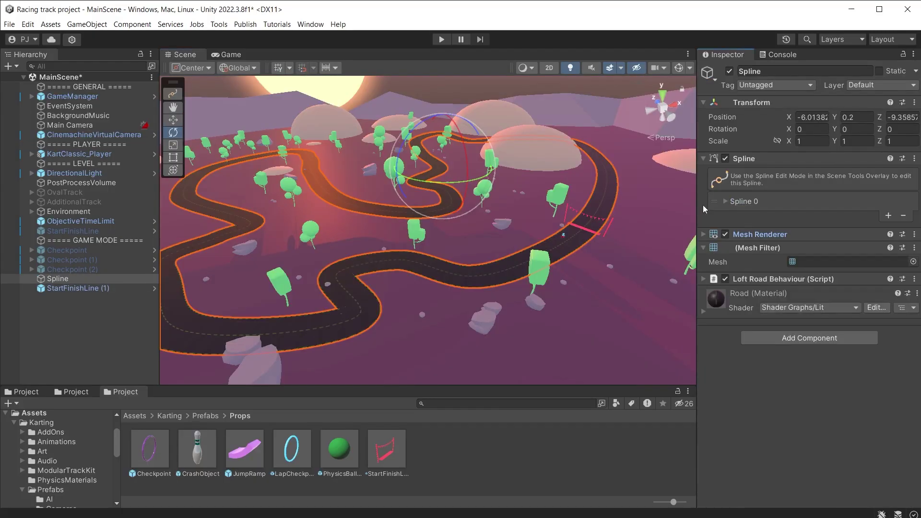
Add Spline Instantiate with the Checkpoint prefab, spaced by instance count.
left_click(796, 339)
type("spline")
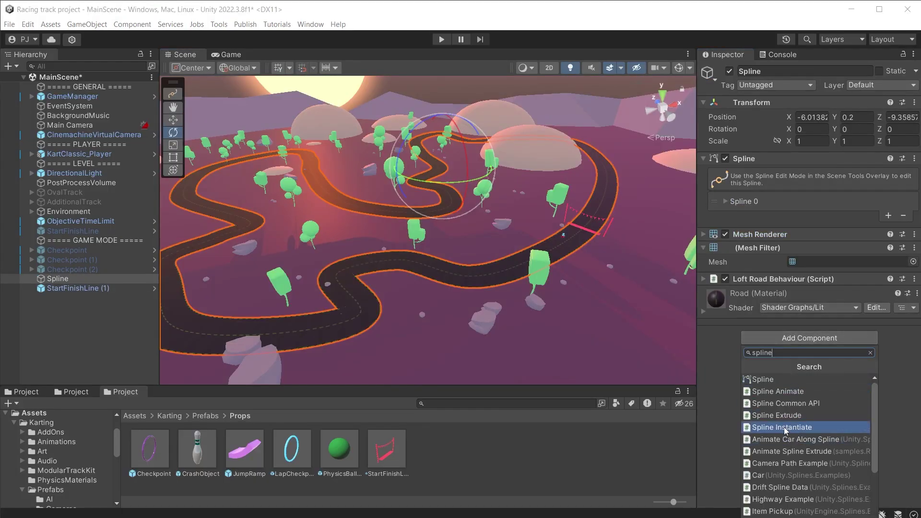
left_click(785, 429)
left_click(880, 347)
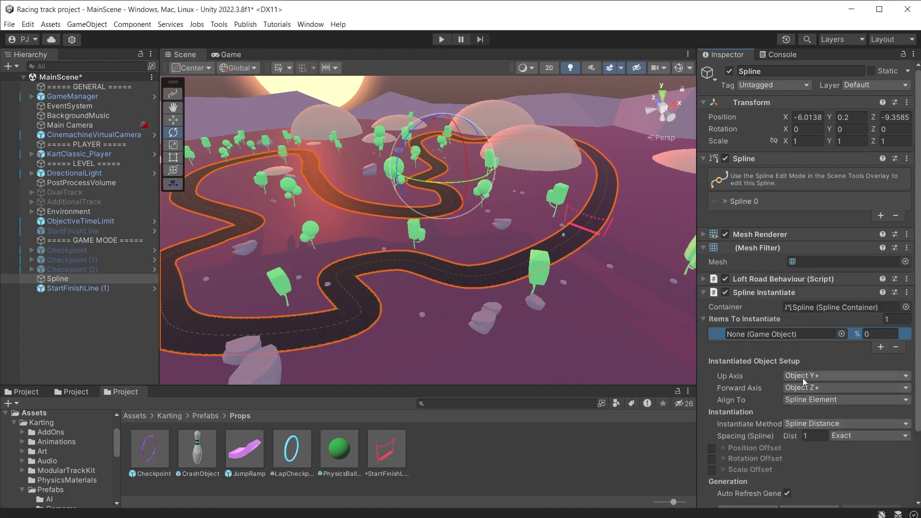
left_click_drag(149, 448, 780, 335)
left_click(844, 424)
left_click(815, 435)
left_click(797, 435)
Use 8 checkpoints and test-drive the kart along the road in Play mode.
type("8")
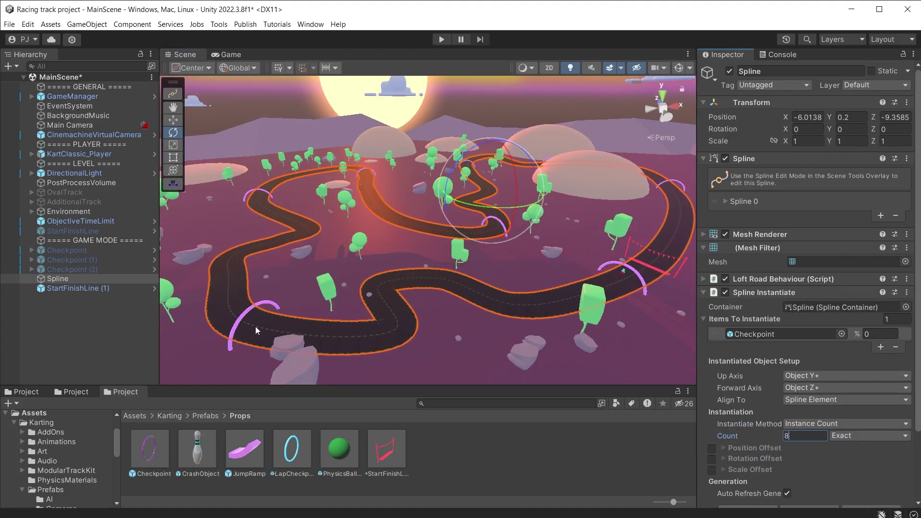
key("ctrl+p")
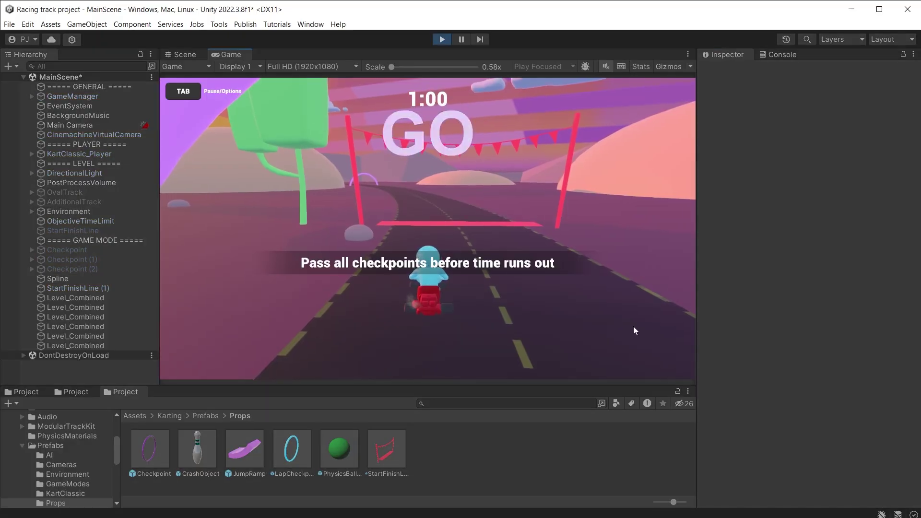
key("Up")
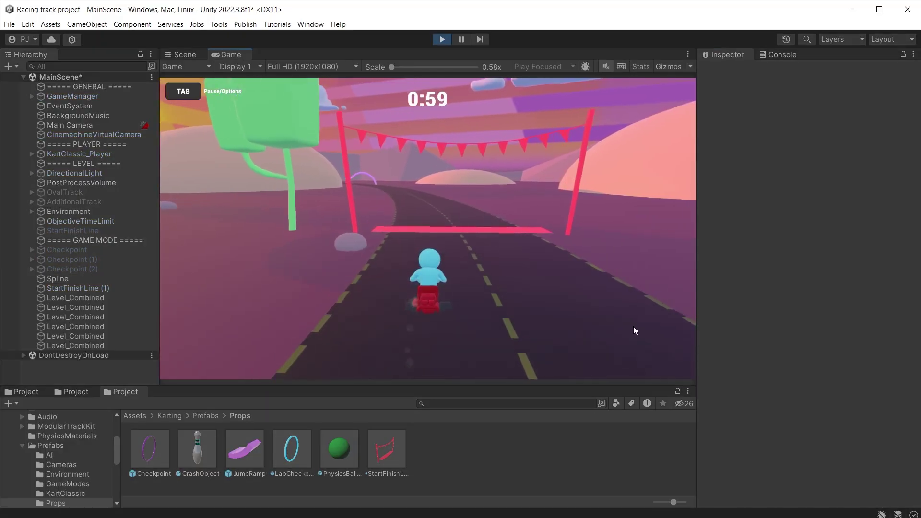
key("Up")
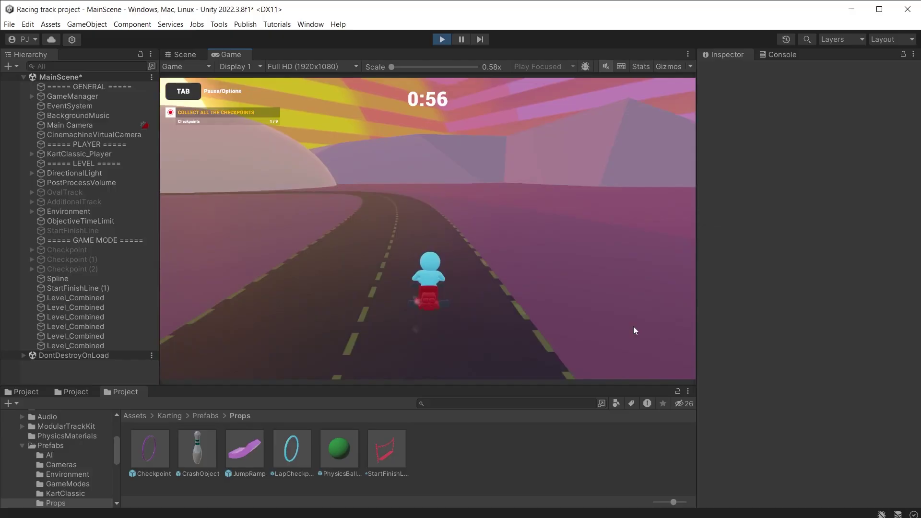
key("Up")
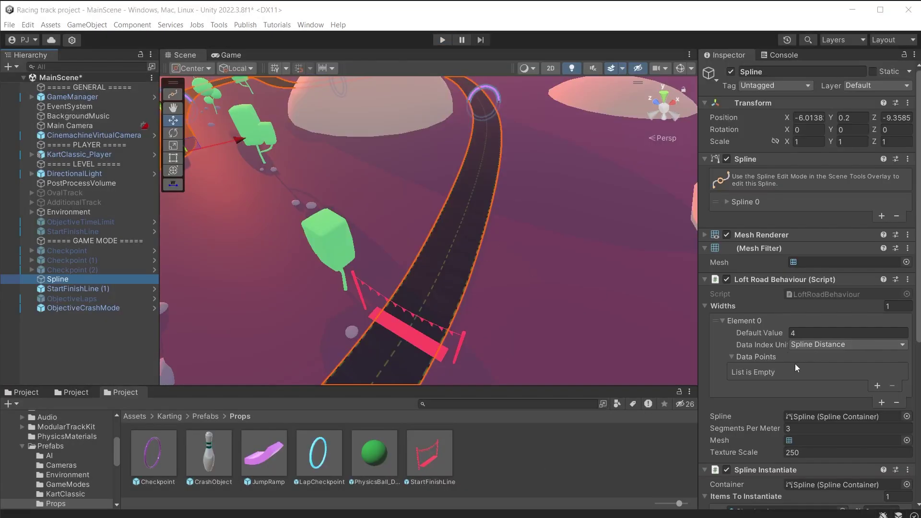
Add three road width points, widening at the second and narrowing near the ring.
left_click(173, 185)
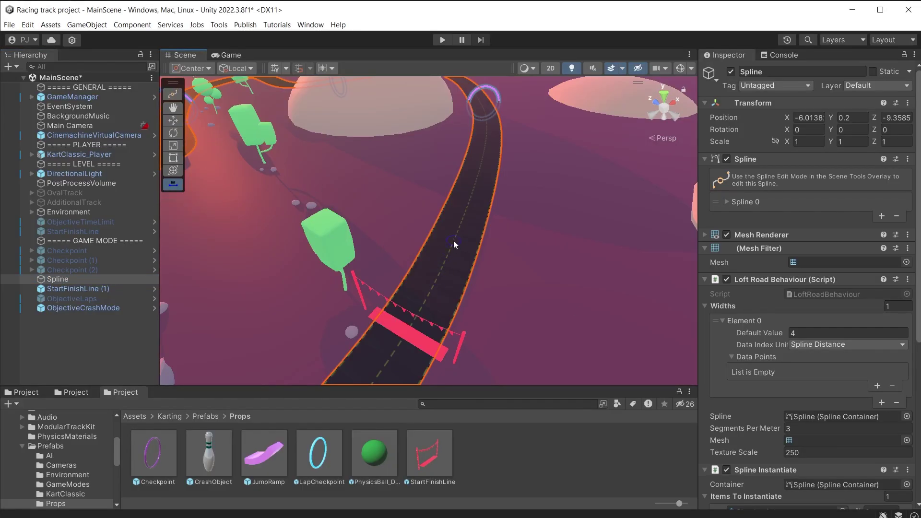
left_click(444, 264)
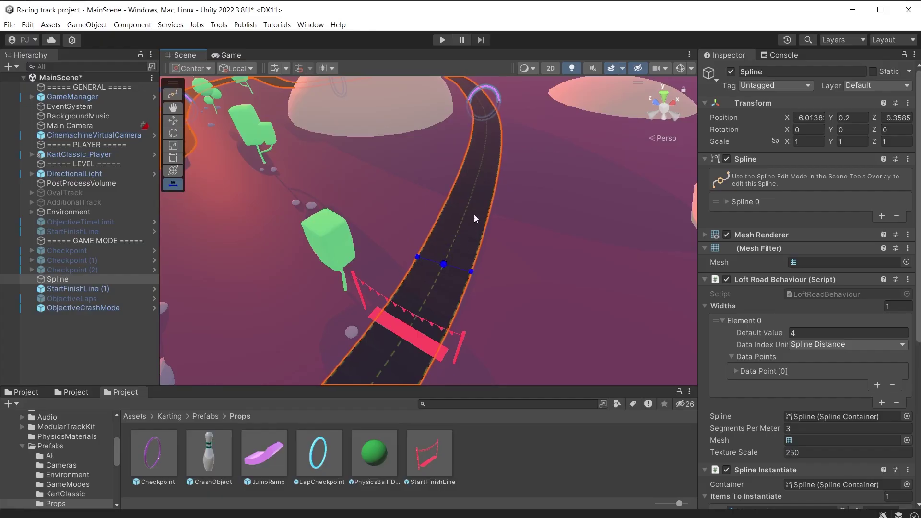
left_click(480, 154)
left_click_drag(473, 154, 449, 153)
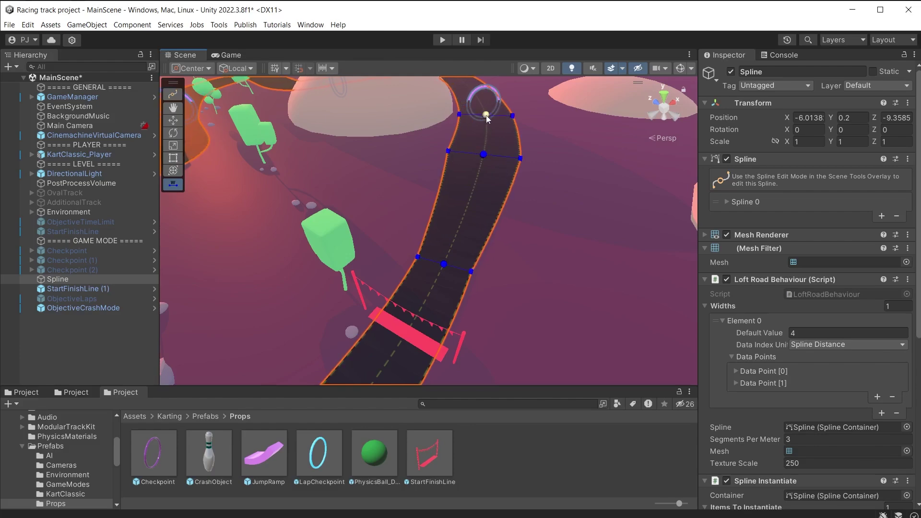
left_click(486, 115)
left_click_drag(461, 116, 468, 115)
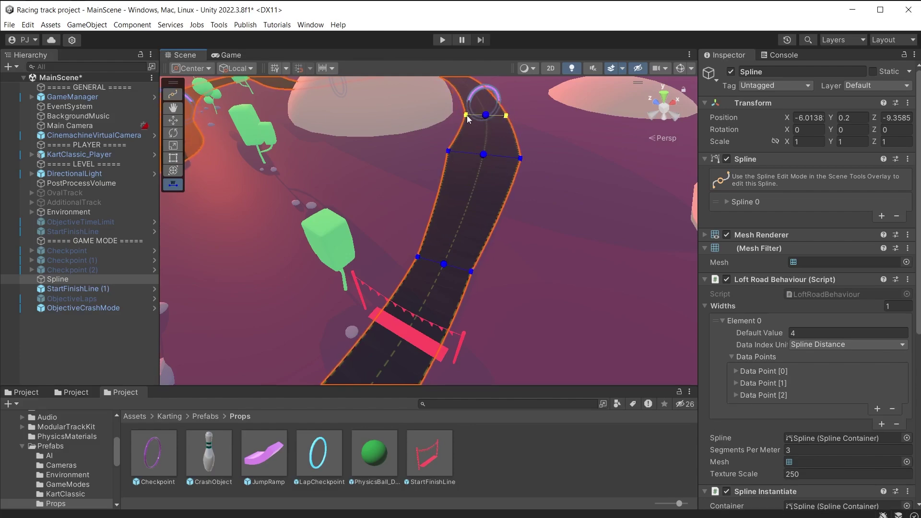
left_click(736, 371)
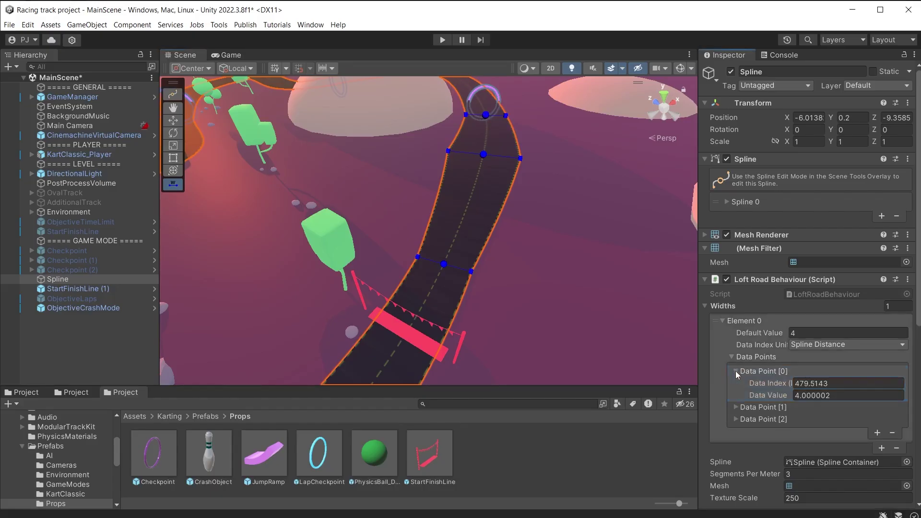
left_click(735, 370)
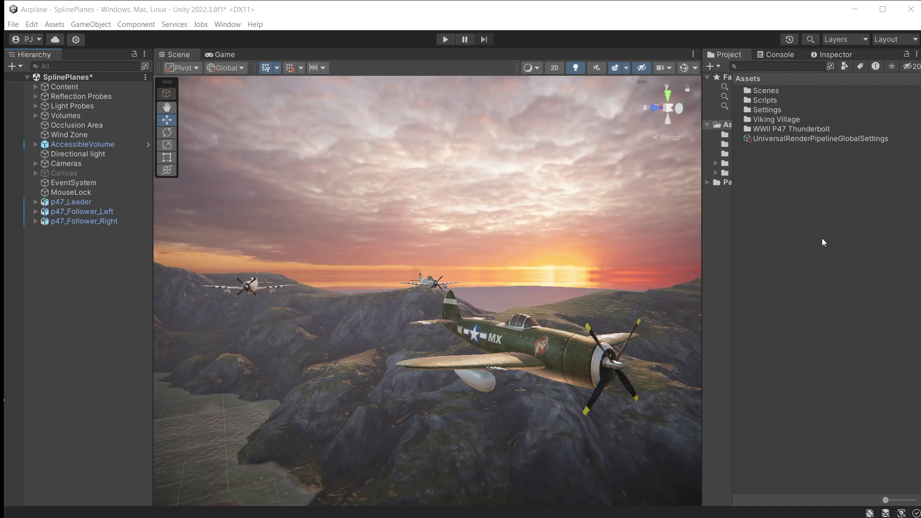
Hide the terrain Content object and turn on Gizmos in the Scene view.
double_click(47, 88)
left_click(832, 54)
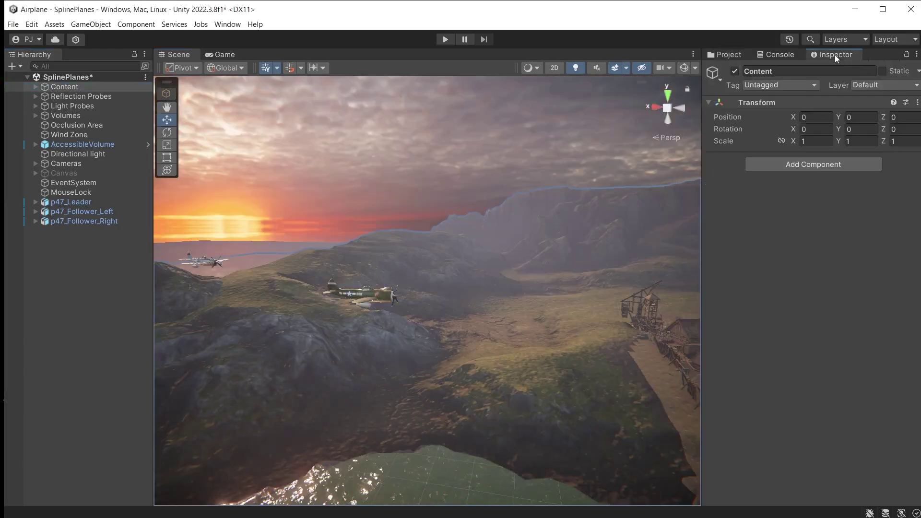
left_click(735, 71)
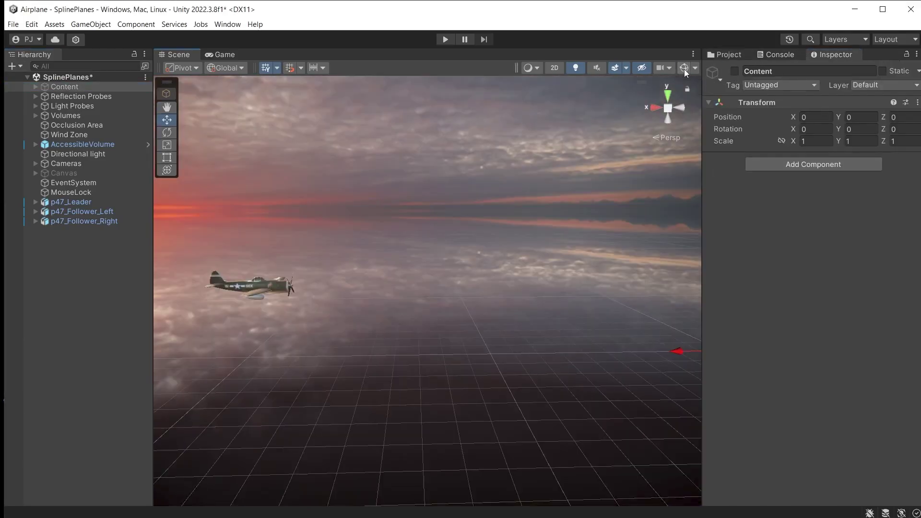
left_click(685, 68)
Create a Circle spline, scale it 55 on X and Z, and move the grid to its handle.
left_click(89, 24)
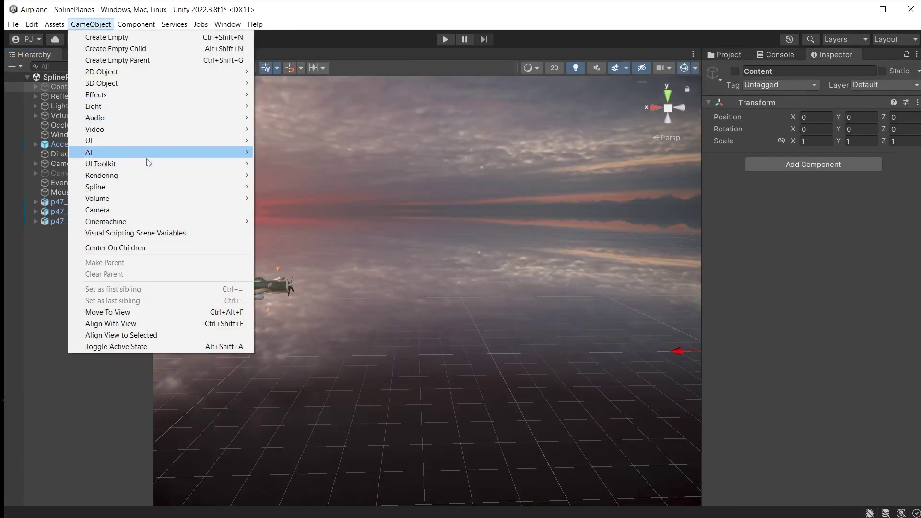
mouse_move(211, 187)
left_click(309, 224)
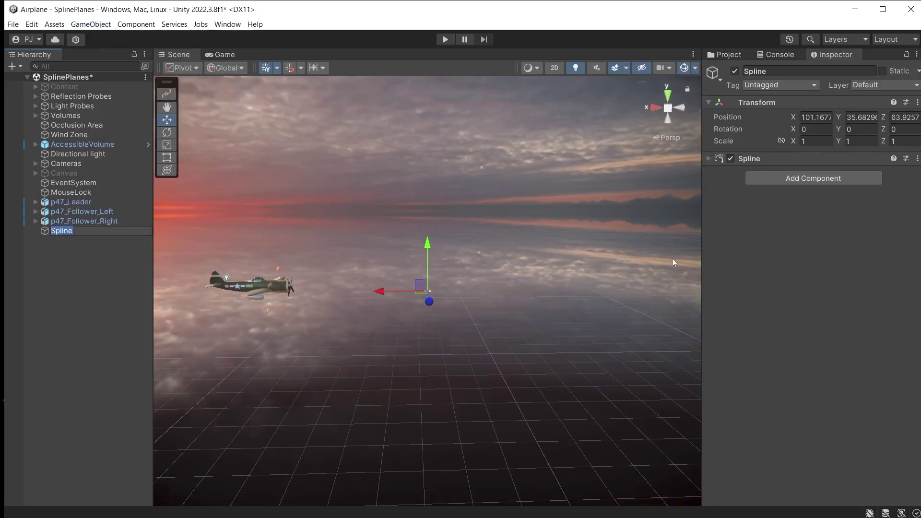
left_click(818, 141)
type("55")
left_click(906, 141)
type("55")
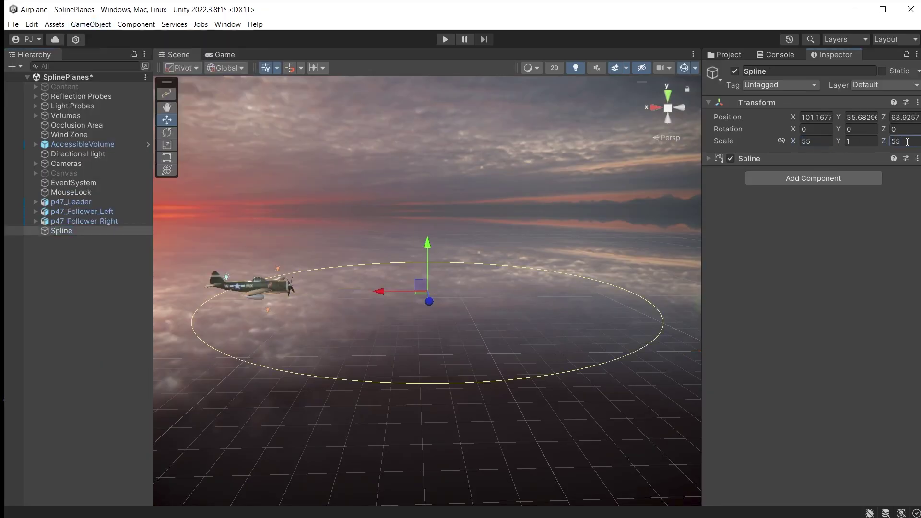
left_click(277, 67)
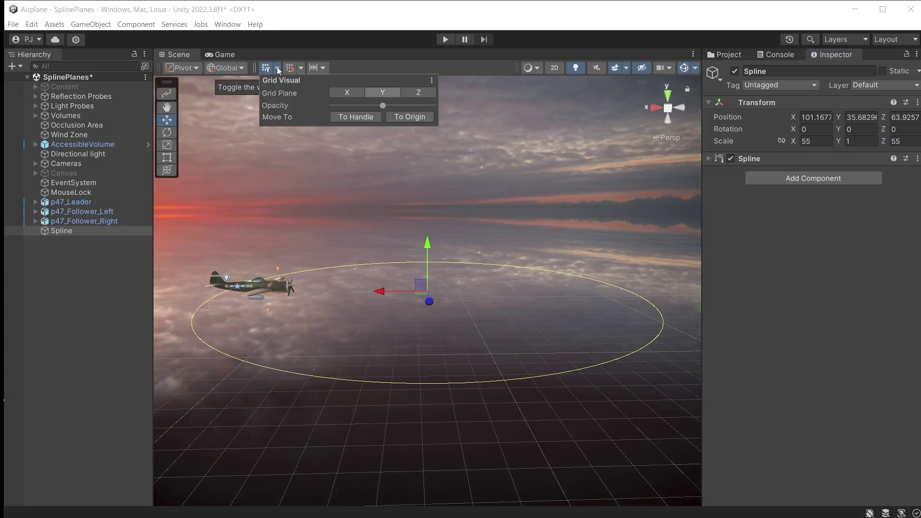
left_click(360, 118)
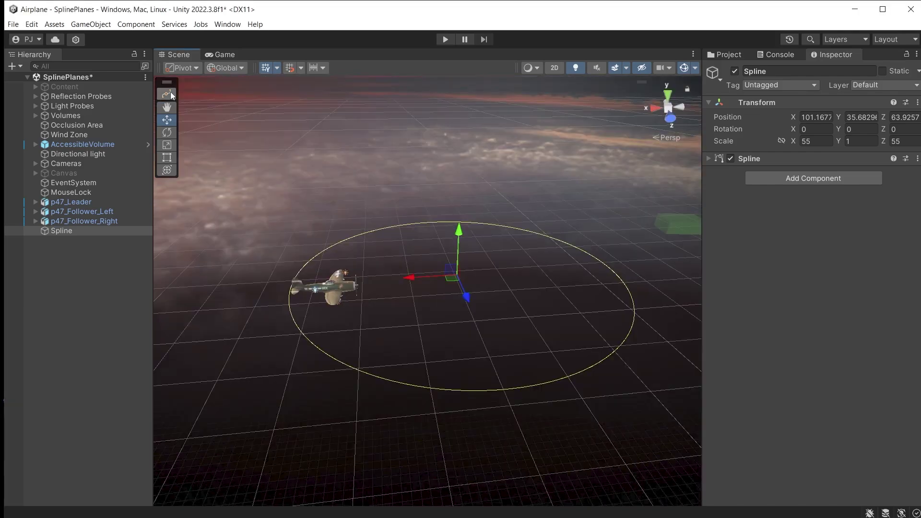
Split the spline circle open at knot 0 and nudge that knot along Z.
left_click(166, 93)
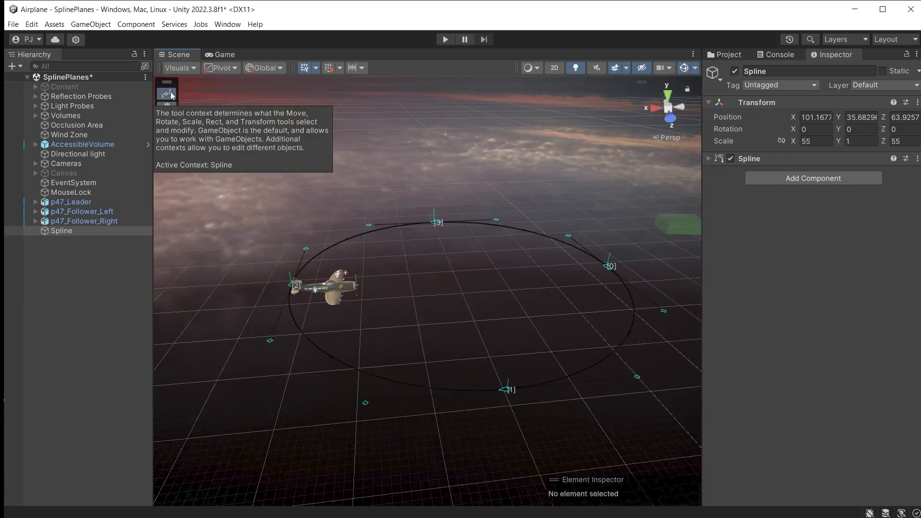
left_click(194, 68)
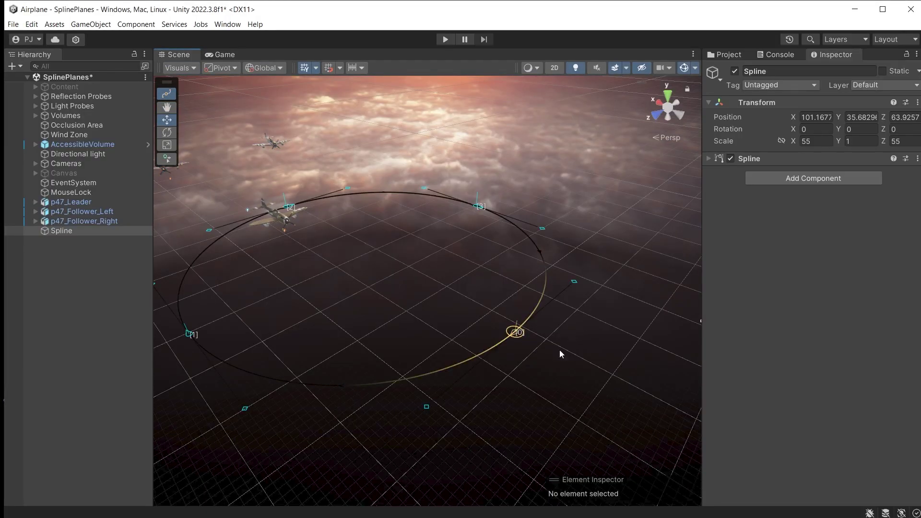
left_click(517, 332)
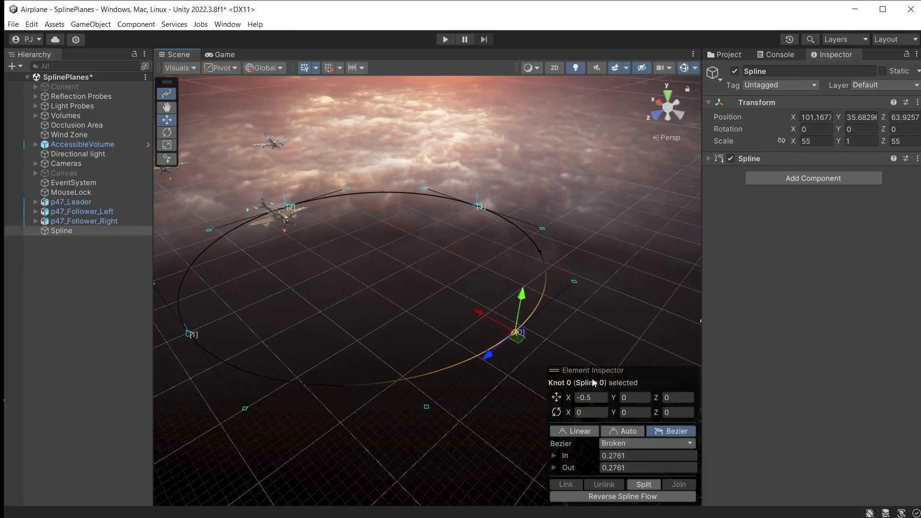
left_click(644, 485)
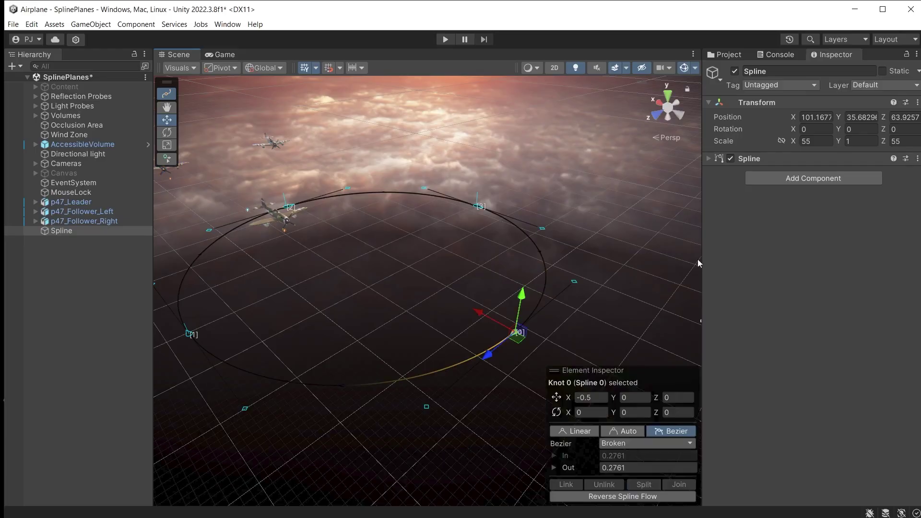
left_click(707, 157)
scroll(784, 374, "down", 1)
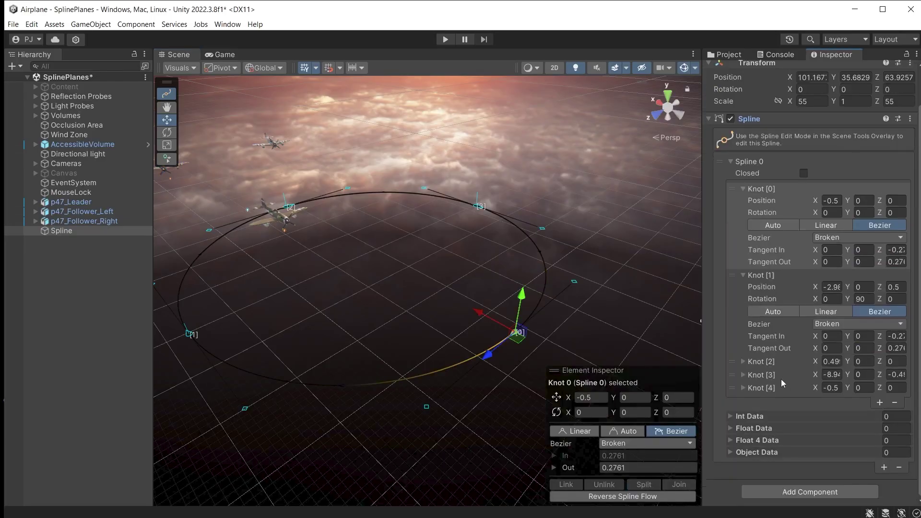
left_click(708, 119)
left_click_drag(491, 359, 657, 346)
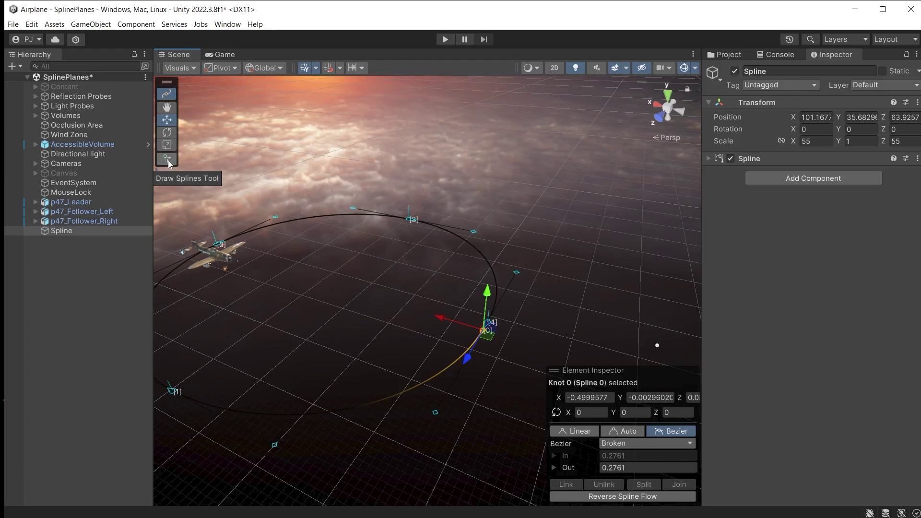
Draw new knots from the open end to form a long straight tail across the grid.
left_click(169, 159)
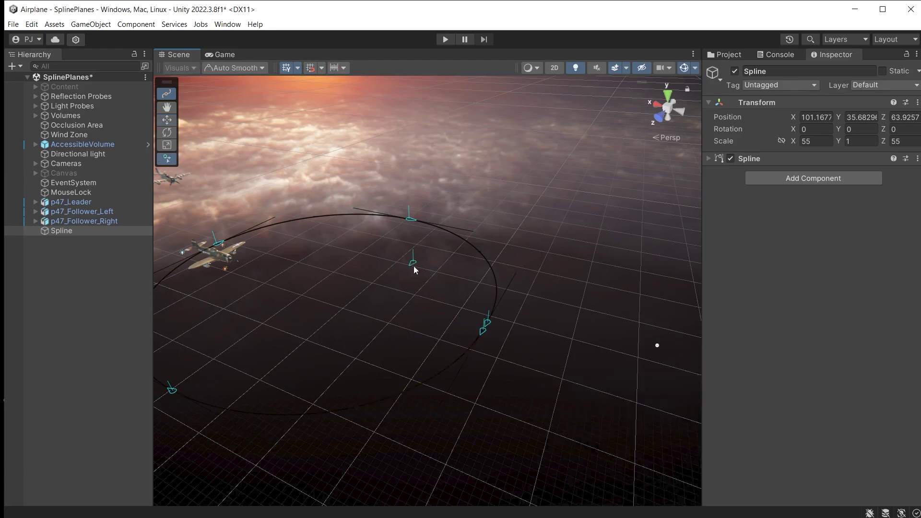
left_click(485, 331)
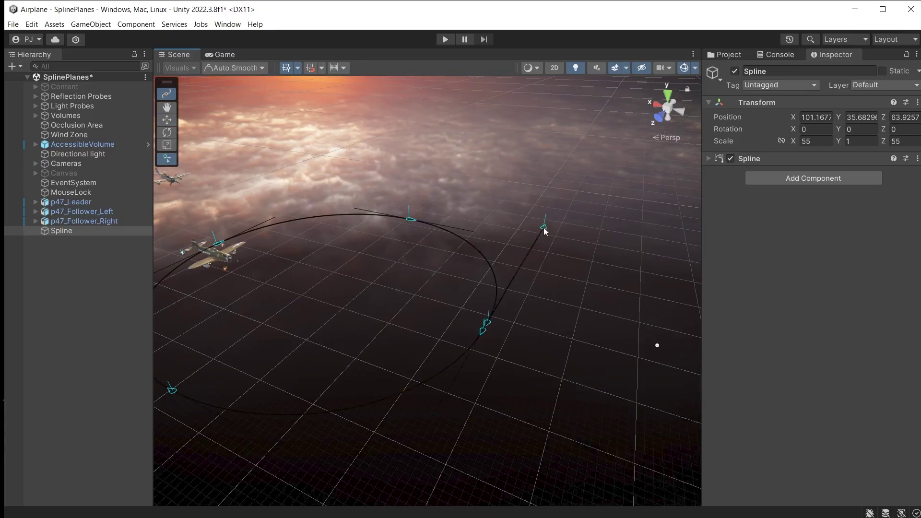
left_click(574, 182)
scroll(573, 181, "down", 2)
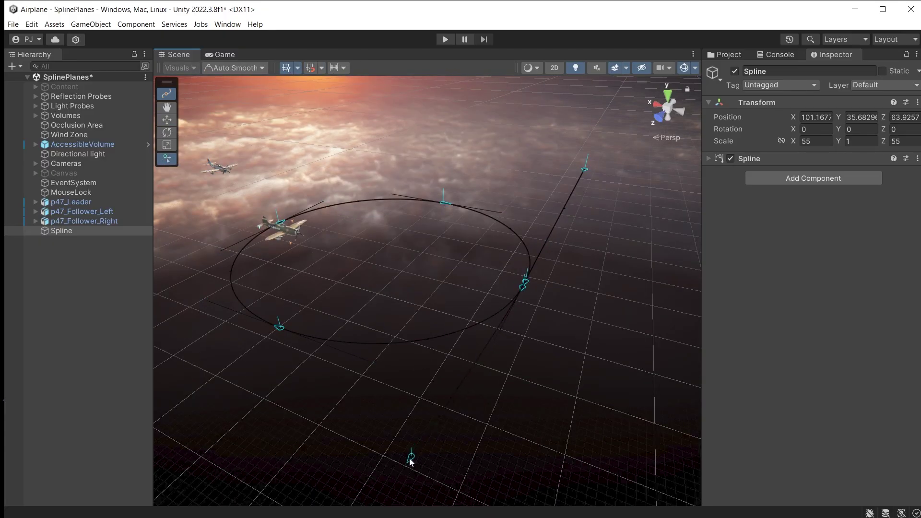
left_click(51, 294)
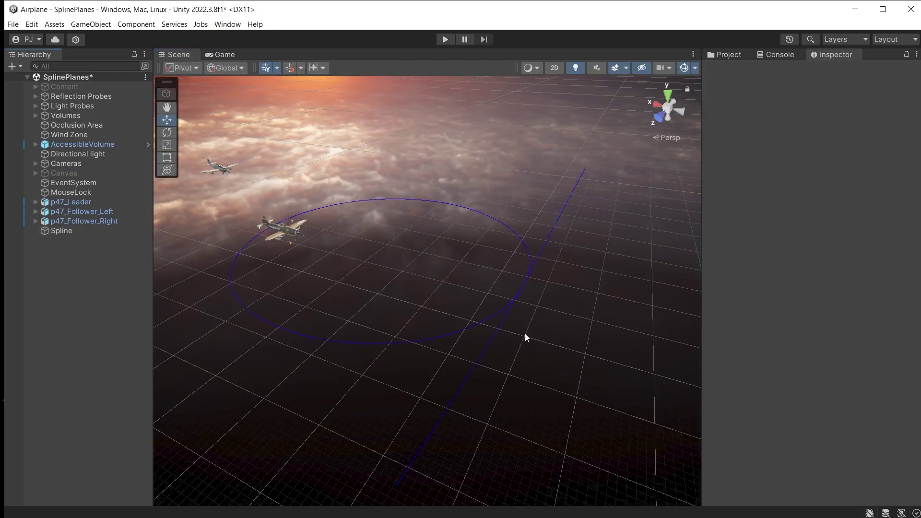
scroll(527, 334, "down", 2)
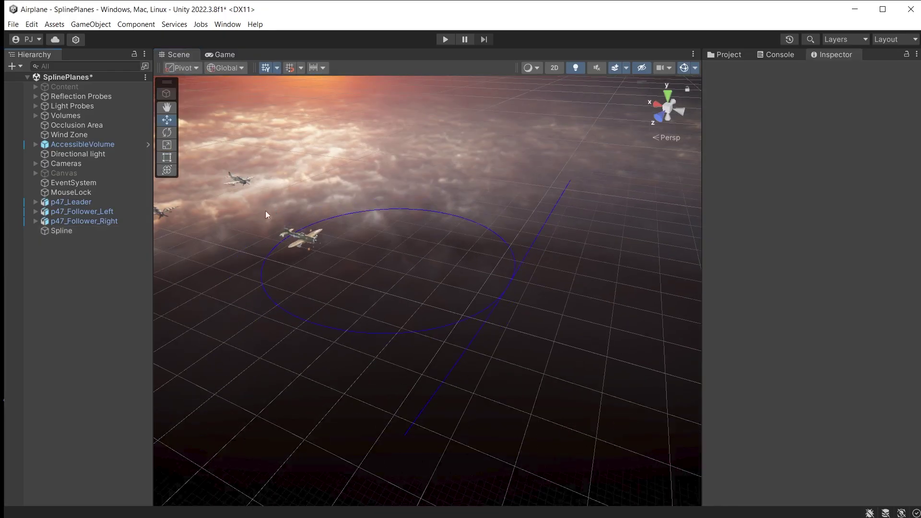
Rename the Spline object to LeaderSpline.
left_click(543, 266)
left_click(781, 70)
type("LeaderSpline")
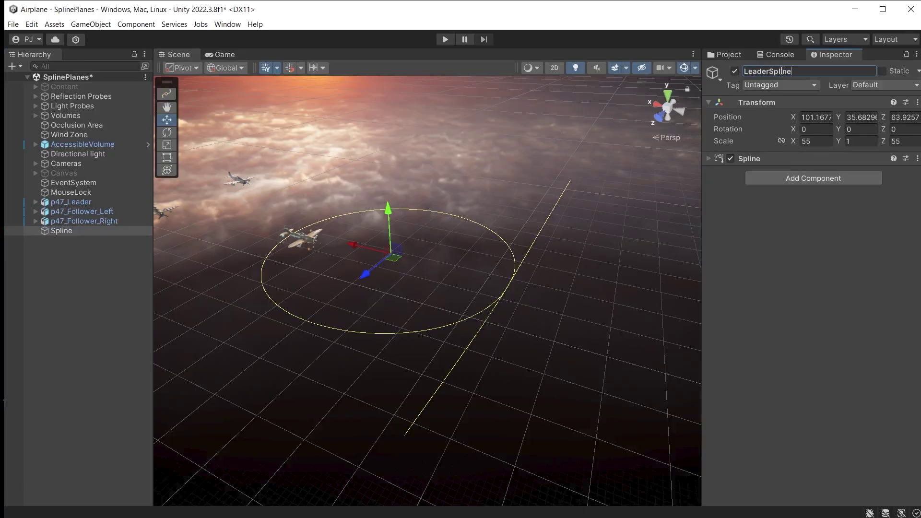
key("Return")
Draw a second spline with four knots for the follower path.
left_click(88, 284)
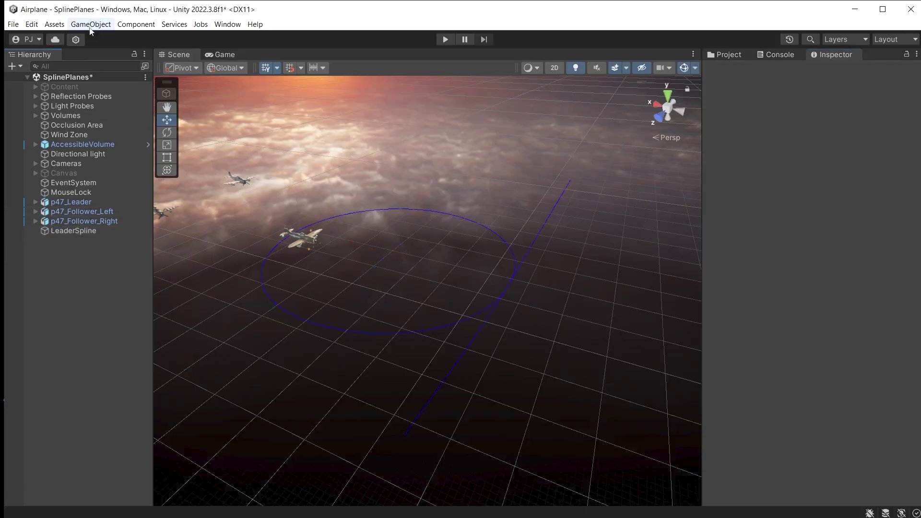
left_click(90, 24)
mouse_move(242, 191)
left_click(293, 187)
left_click(599, 187)
left_click(566, 261)
left_click(525, 343)
left_click(468, 455)
key("Escape")
Stand LeaderSpline upright with rotation Y -90 and Z 90.
left_click(82, 267)
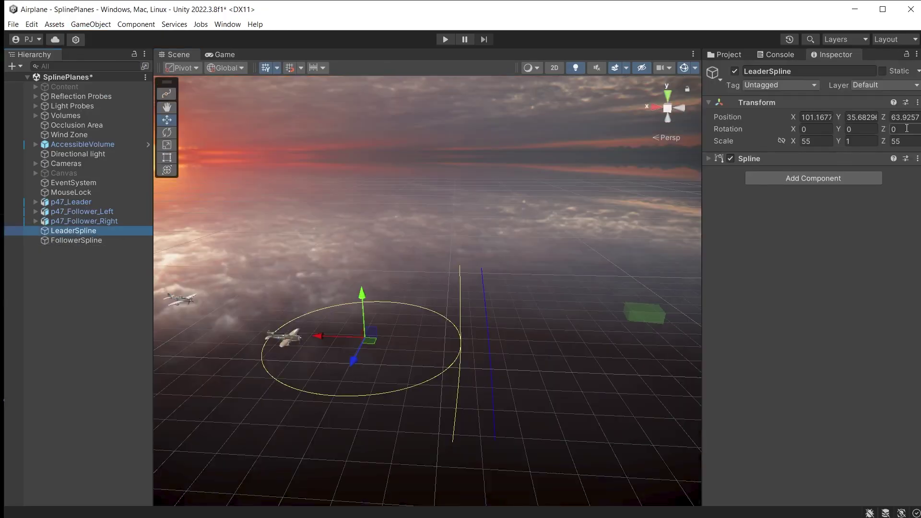
left_click(907, 128)
type("90")
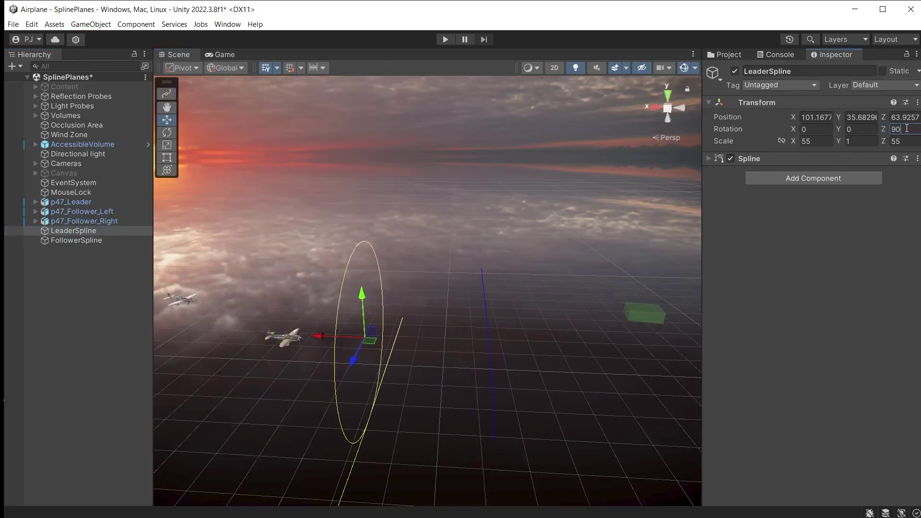
left_click(855, 129)
type("-9")
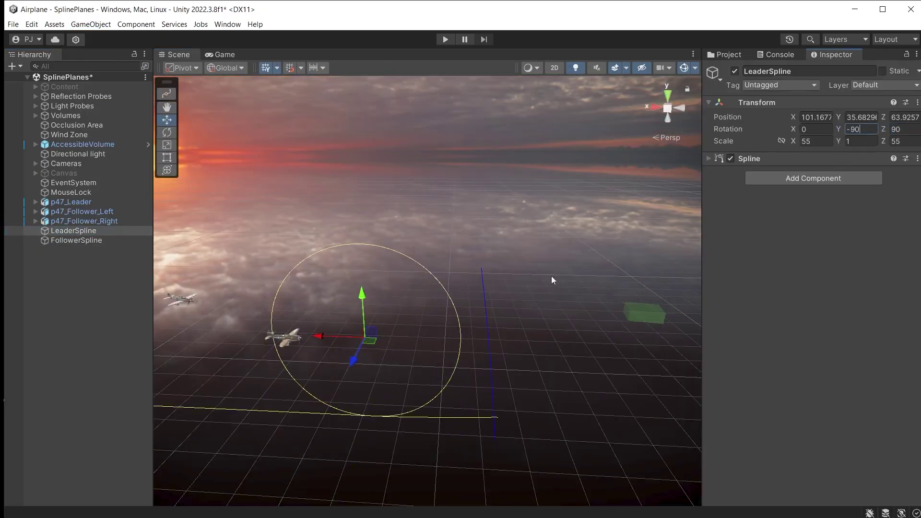
middle_click_drag(550, 288, 679, 286)
left_click(166, 94)
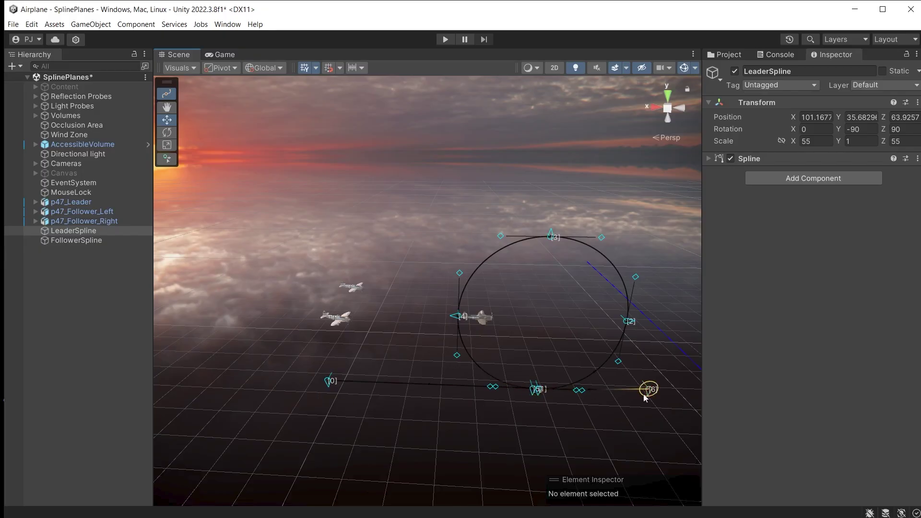
Rotate FollowerSpline to match and move it down beside the leader's path.
left_click(619, 279)
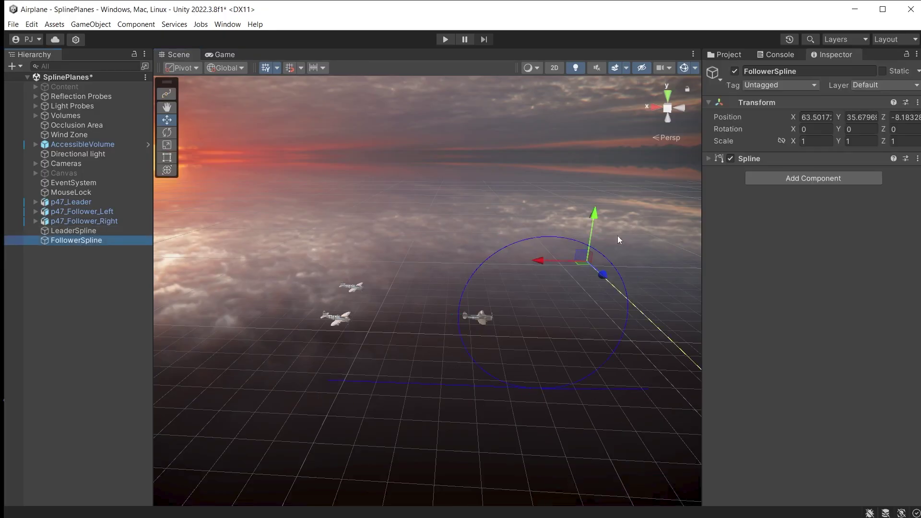
left_click(901, 129)
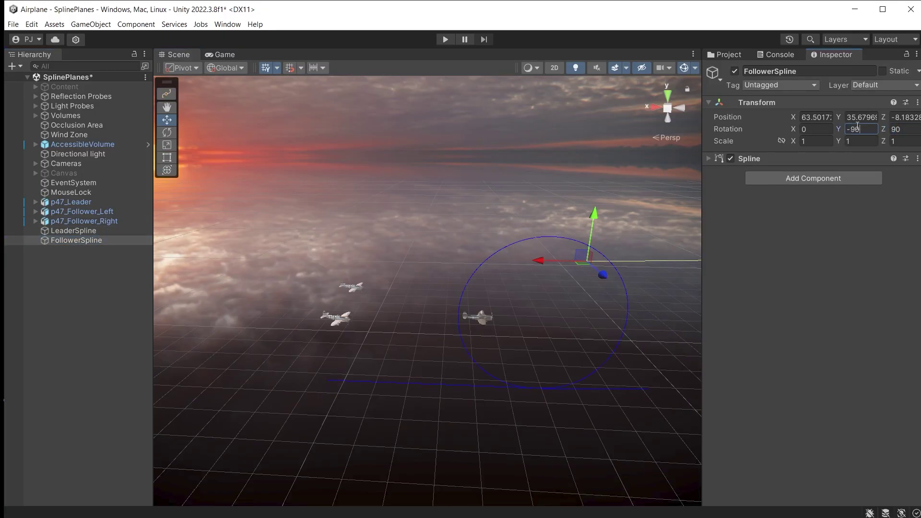
double_click(73, 230)
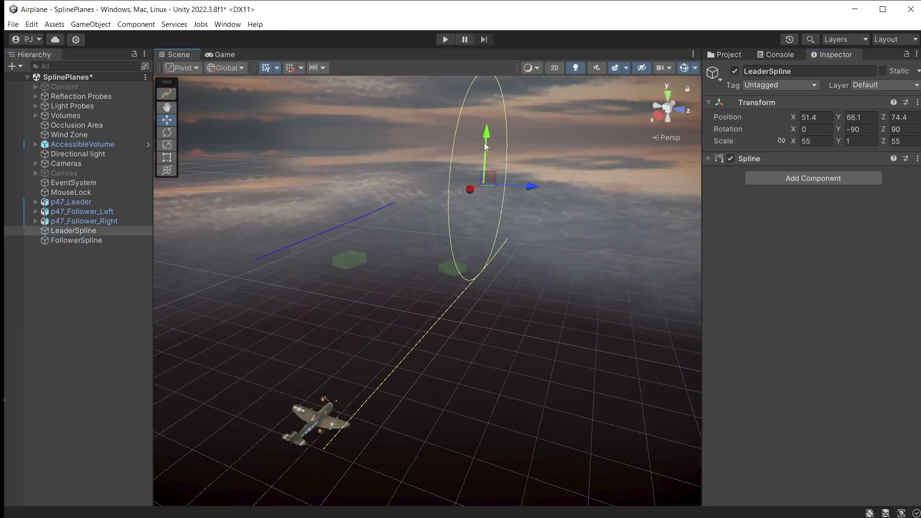
left_click(89, 241)
left_click_drag(302, 265, 584, 325)
left_click_drag(524, 332, 434, 486)
Duplicate FollowerSpline with Ctrl+D and move FollowerSpline (1) to the left.
left_click(82, 239)
key("ctrl+d")
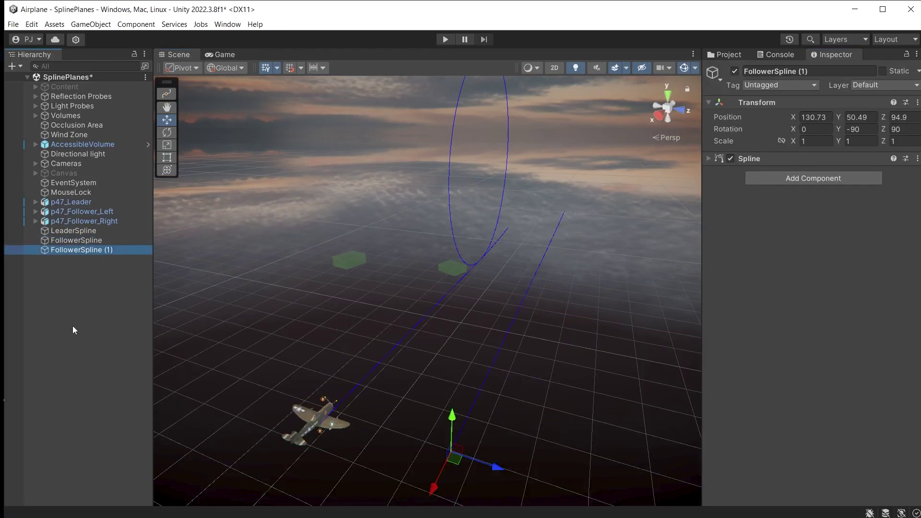
left_click(32, 24)
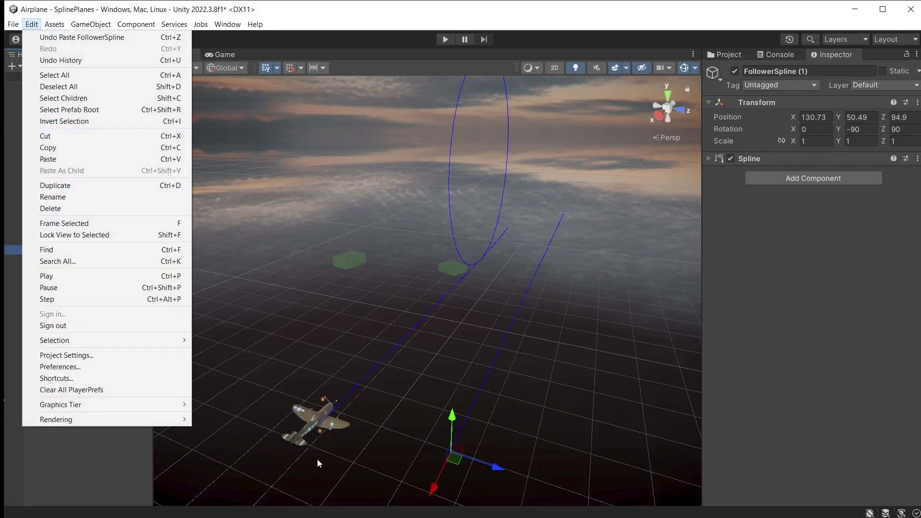
left_click(345, 469)
left_click_drag(495, 472, 262, 384)
Drag LeaderSpline's first knot further to the left.
left_click(140, 88)
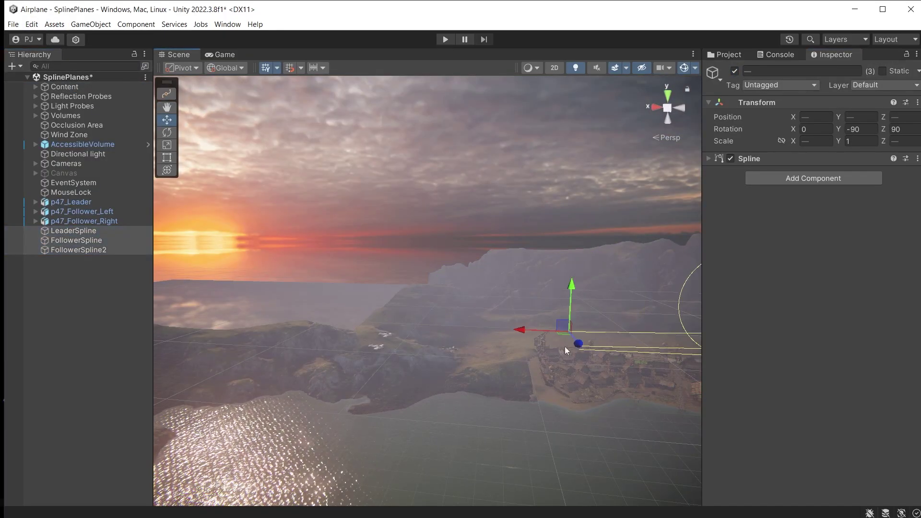
right_click_drag(427, 317, 437, 187)
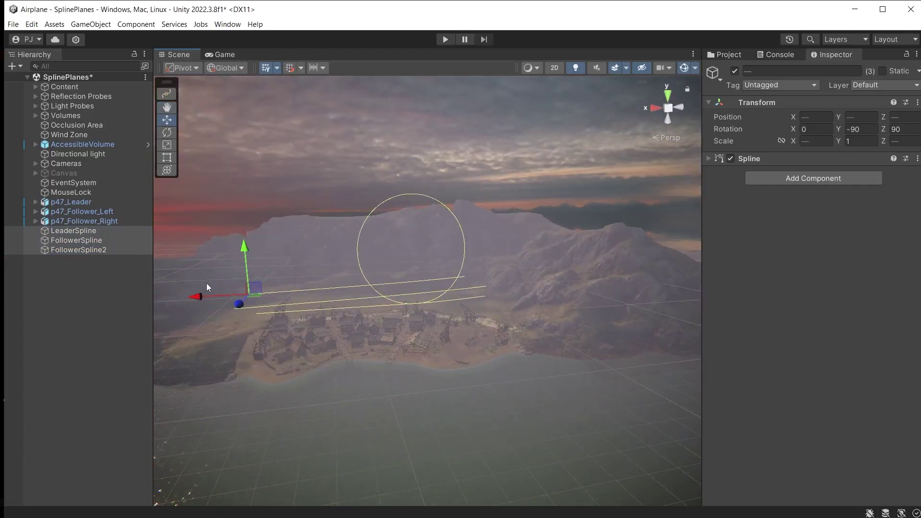
double_click(73, 231)
left_click(166, 93)
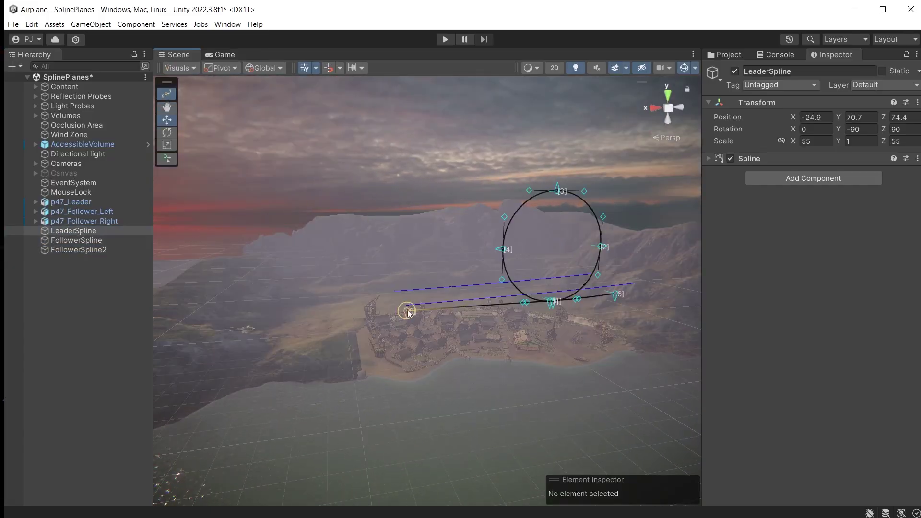
left_click_drag(407, 311, 254, 309)
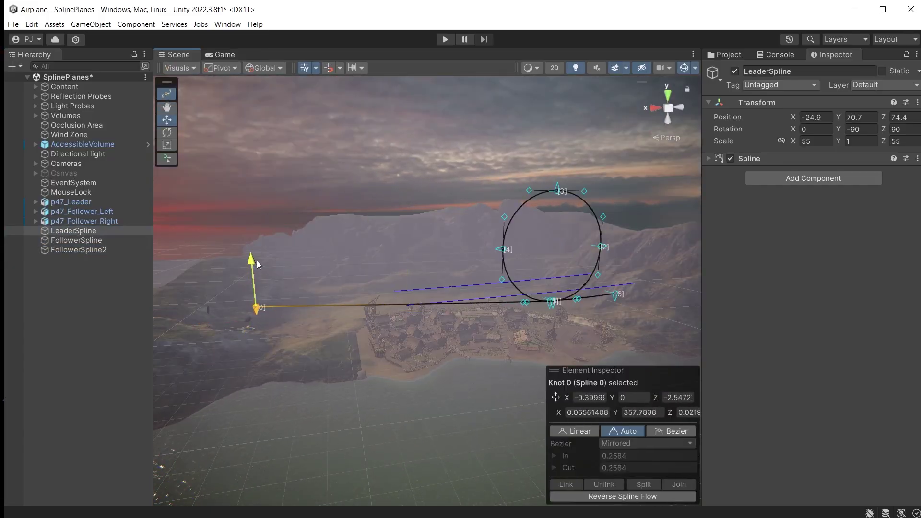
Move end knot 6 right, make it Bezier, and lengthen its In tangent to 0.8411.
middle_click_drag(542, 331, 391, 308)
left_click(393, 306)
left_click_drag(393, 306, 531, 280)
left_click(670, 431)
left_click_drag(503, 326, 444, 328)
left_click(99, 311)
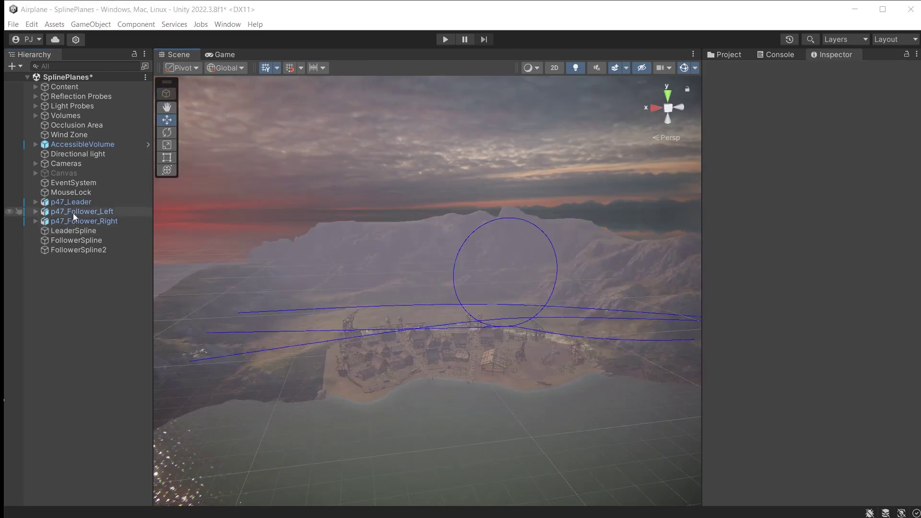
Add a Spline Animate component to p47_Leader using LeaderSpline as its spline.
left_click(68, 204)
left_click(815, 293)
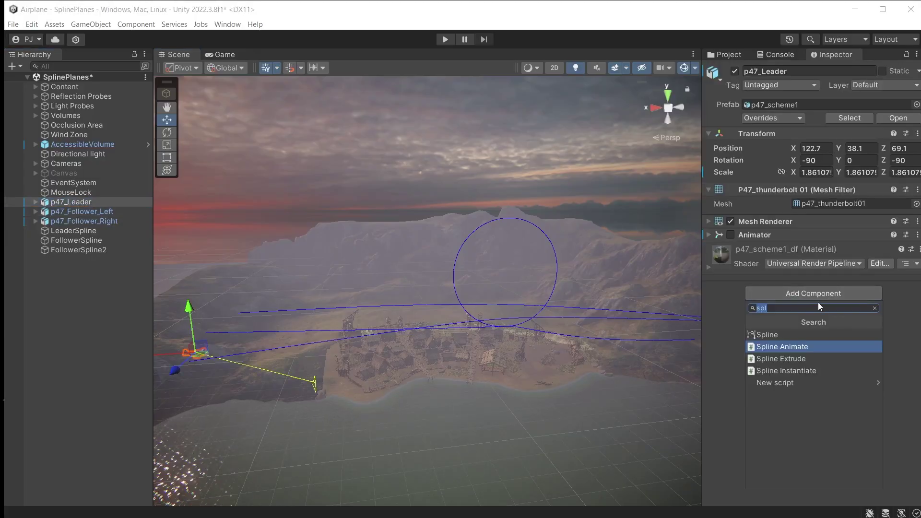
left_click(794, 348)
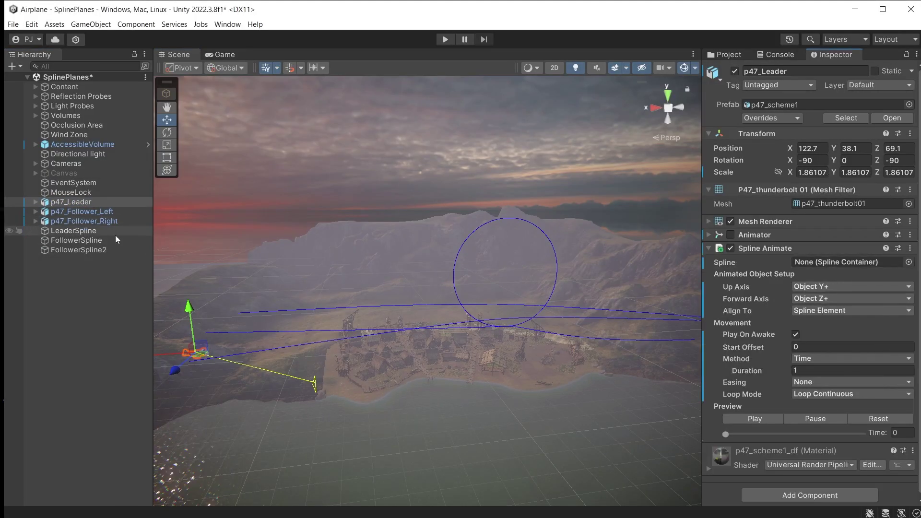
left_click_drag(95, 234, 648, 239)
left_click_drag(850, 264, 851, 263)
Set the leader's Duration to 10, Up Axis to Object X- and Forward Axis to Object Y-.
left_click(822, 372)
type("1000")
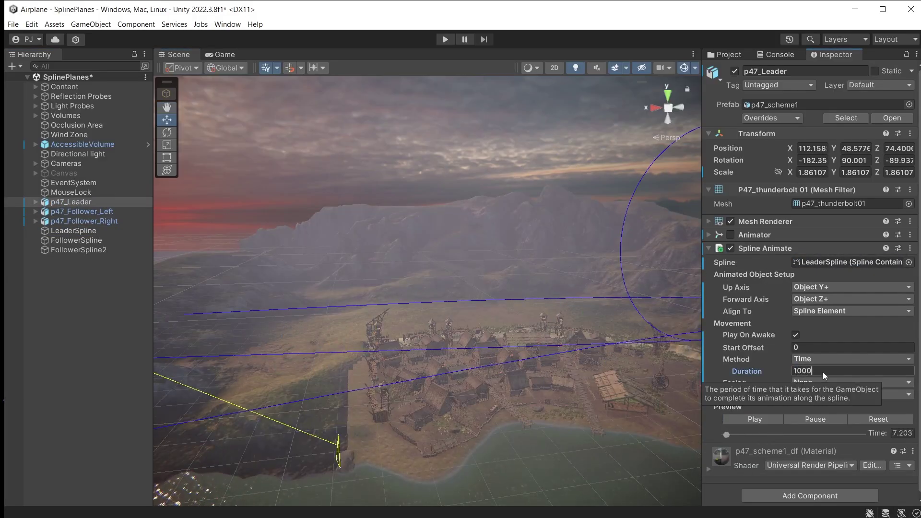
key("Return")
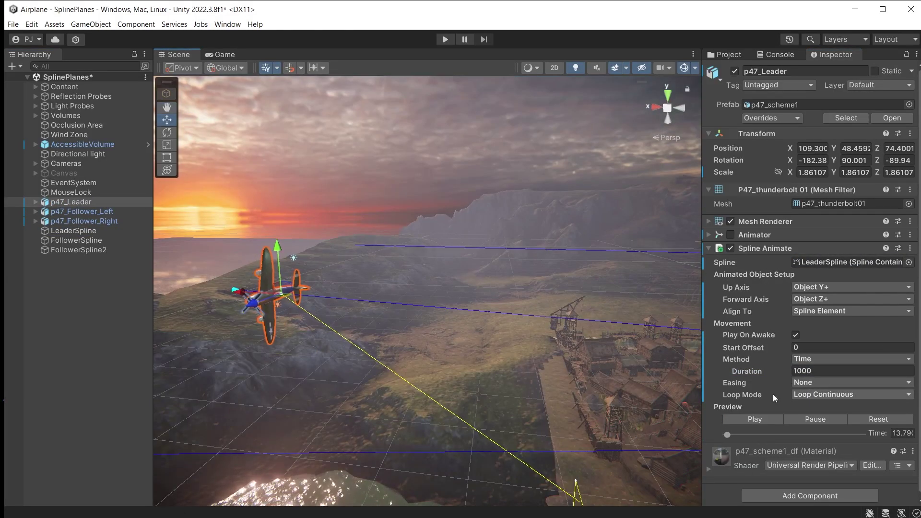
left_click(830, 287)
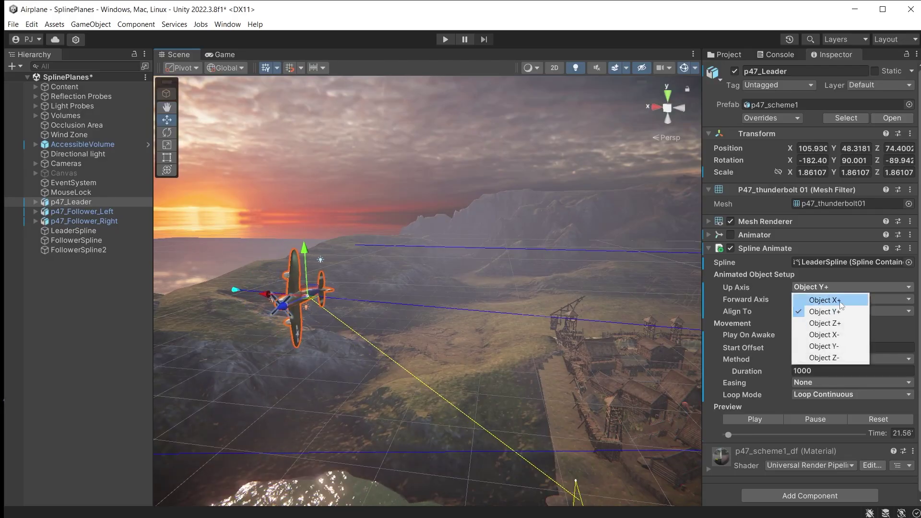
left_click(839, 301)
left_click(845, 298)
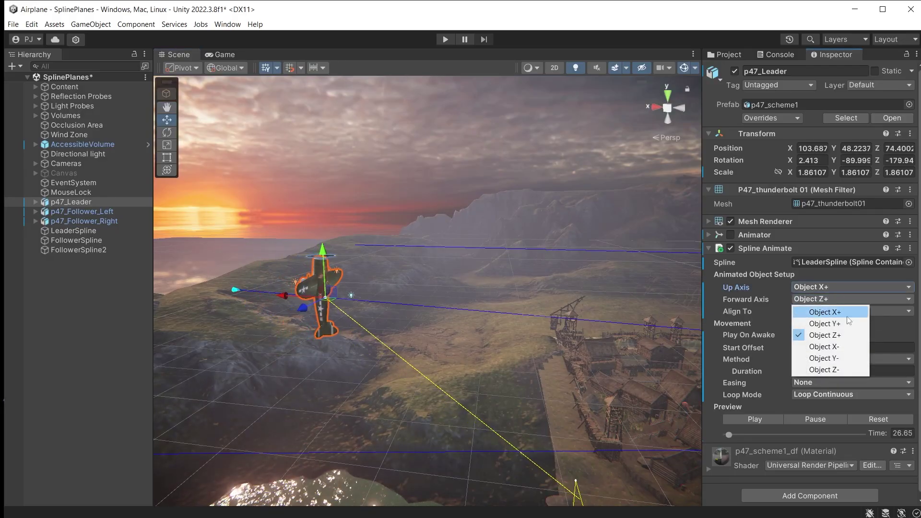
left_click(843, 358)
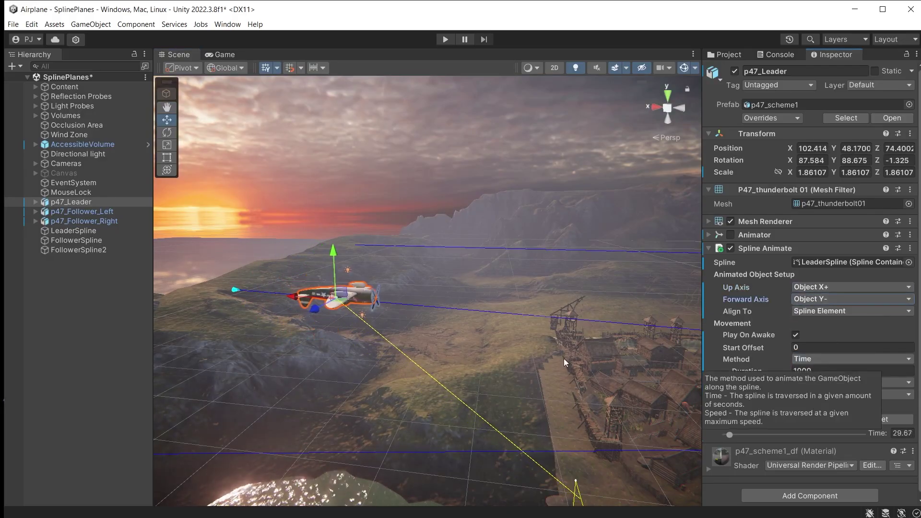
left_click(839, 285)
left_click(845, 334)
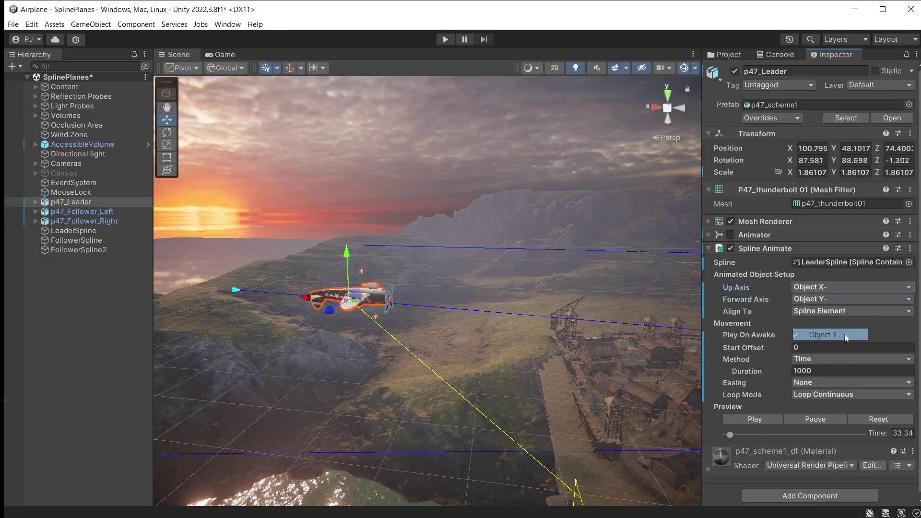
left_click(817, 373)
type("10")
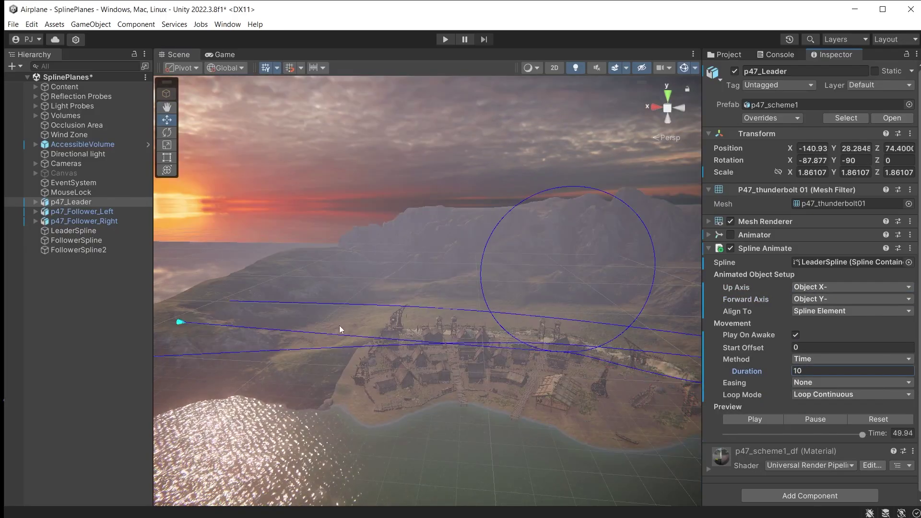
Preview the leader's flight over the island and set its Loop Mode to Once.
left_click_drag(416, 393, 487, 393, "alt")
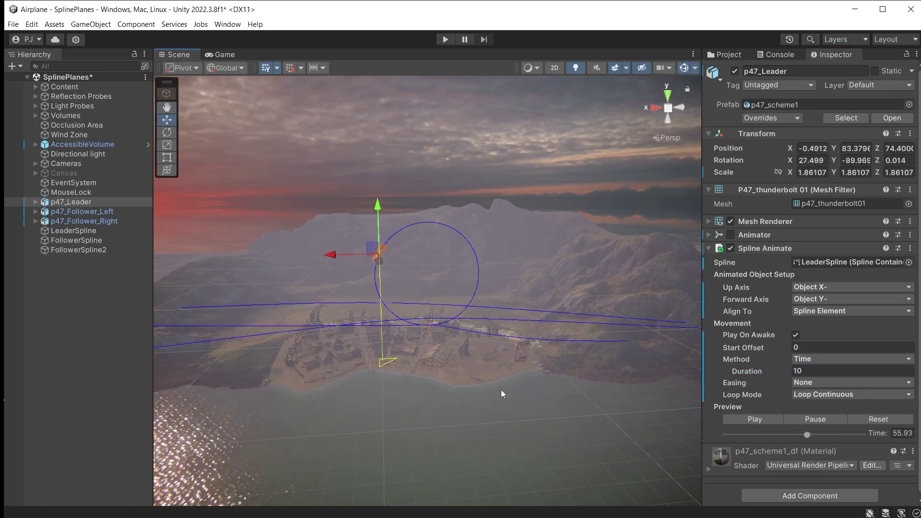
middle_click_drag(554, 392, 437, 399)
scroll(437, 399, "up", 3)
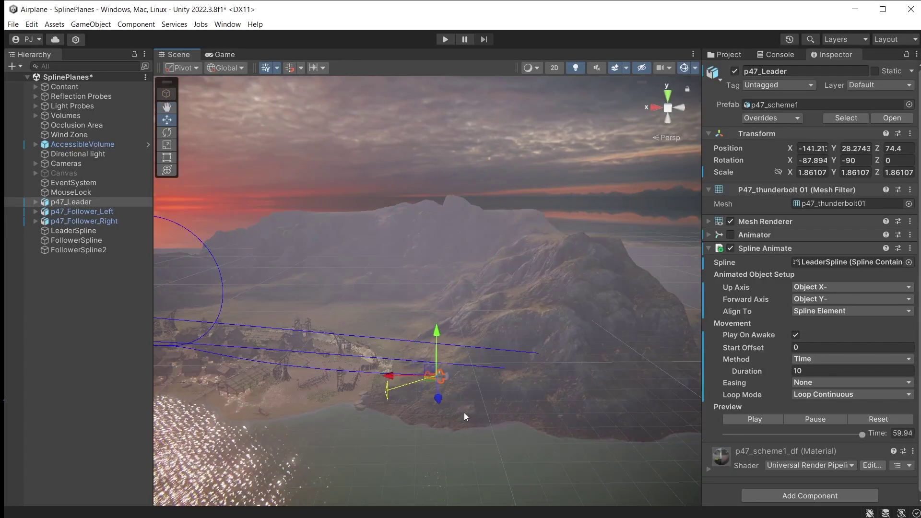
scroll(465, 413, "down", 3)
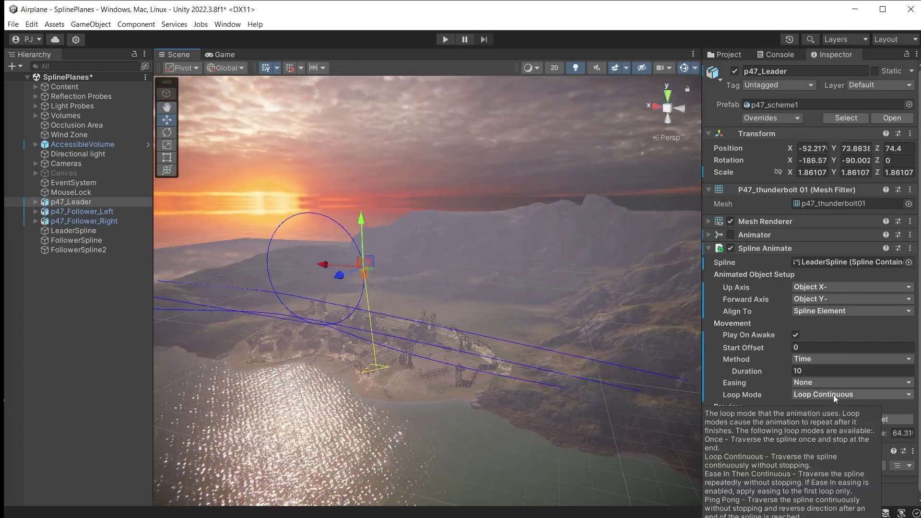
left_click(833, 395)
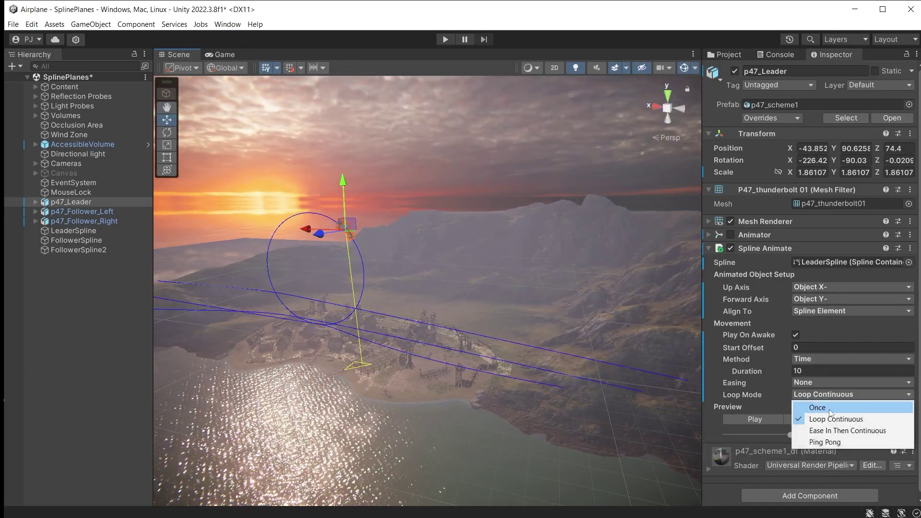
left_click(831, 408)
Give p47_Follower_Left a 10-second Duration with Loop Mode Once.
left_click(82, 211)
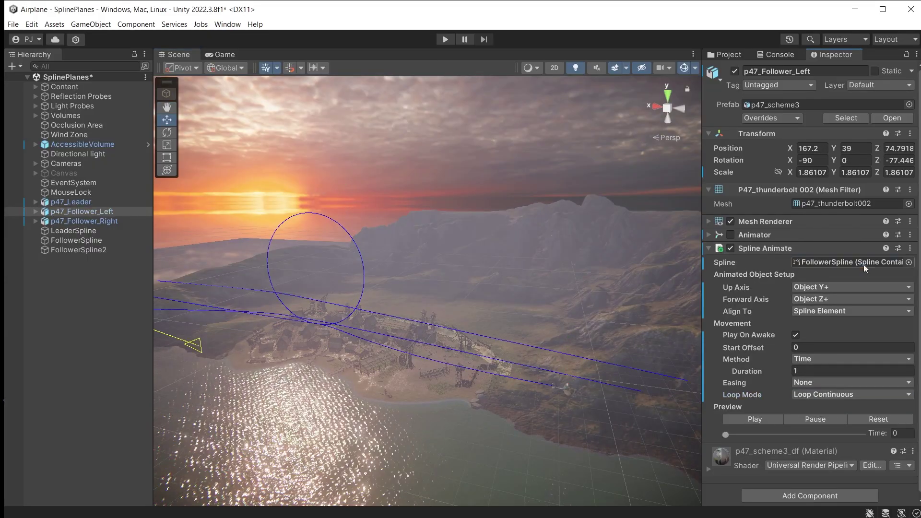
left_click(807, 367)
type("10")
left_click(817, 395)
left_click(825, 408)
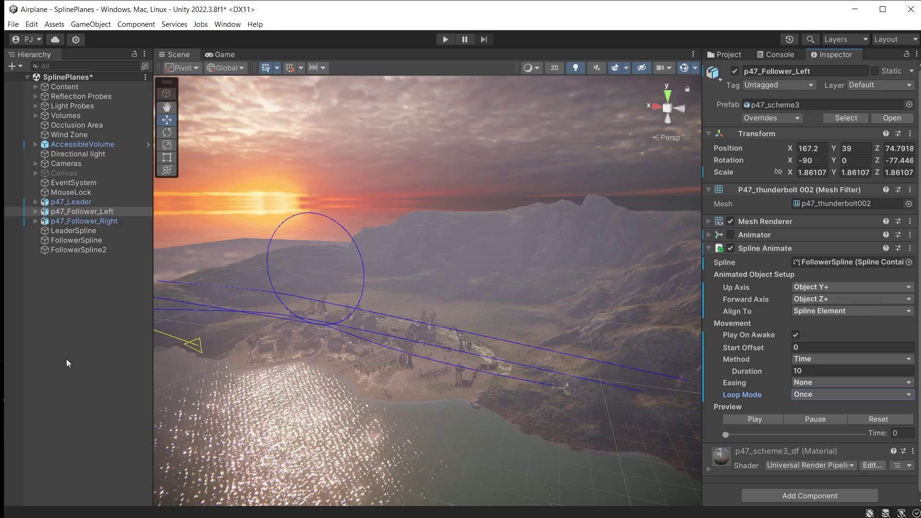
left_click(67, 359)
left_click(64, 165)
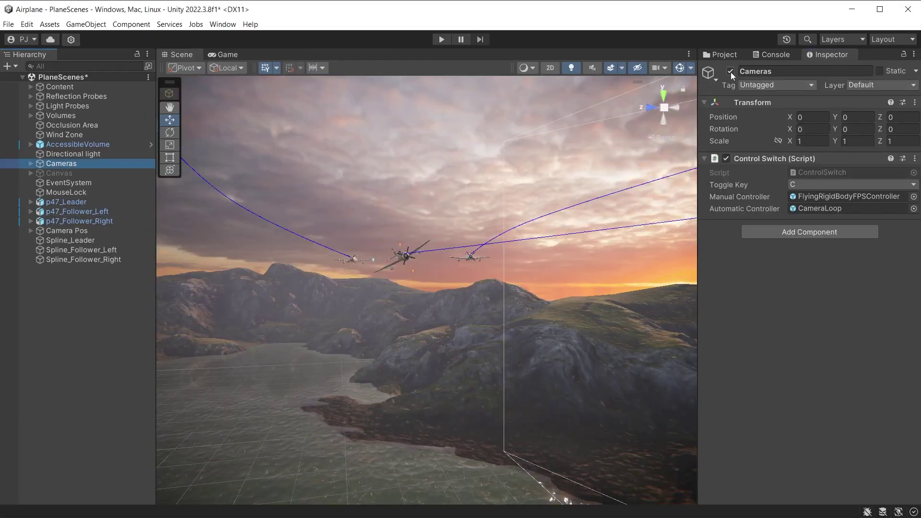
Disable the Cameras group and add a new Camera with Post Processing and TAA anti-aliasing.
left_click(730, 72)
left_click(74, 24)
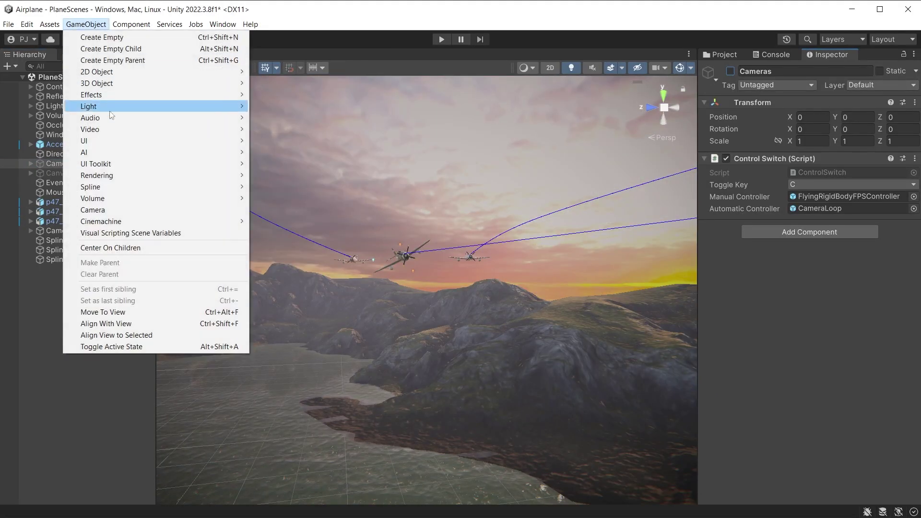
left_click(107, 209)
left_click(789, 301)
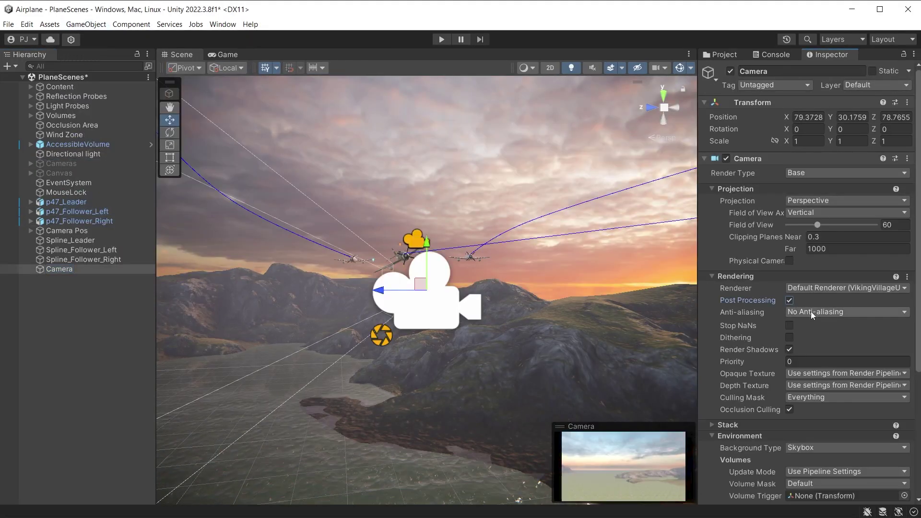
left_click(811, 312)
left_click(827, 365)
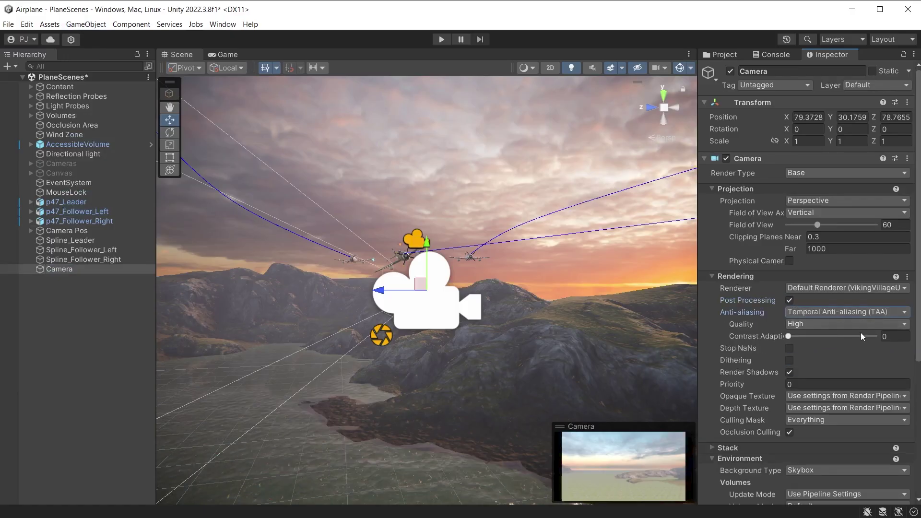
left_click(59, 302)
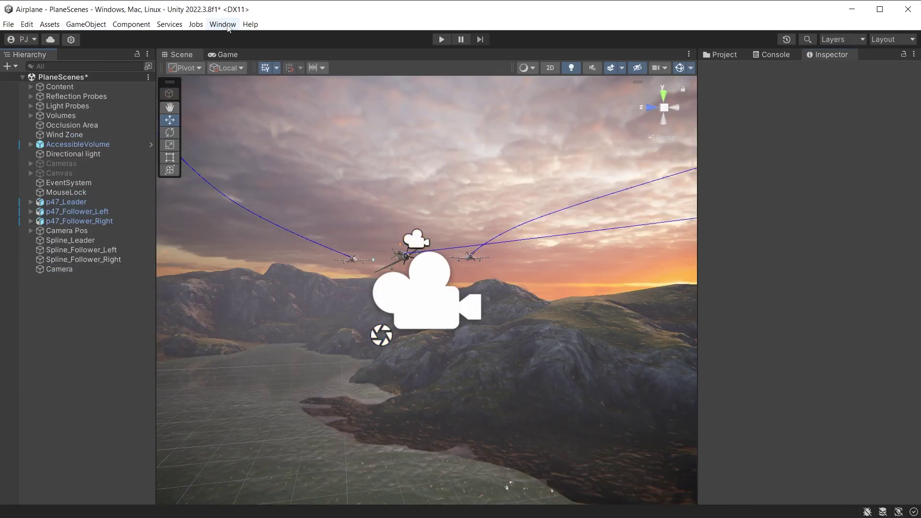
Check the Cinemachine package in the Package Manager's Unity Registry list.
left_click(223, 24)
left_click(267, 137)
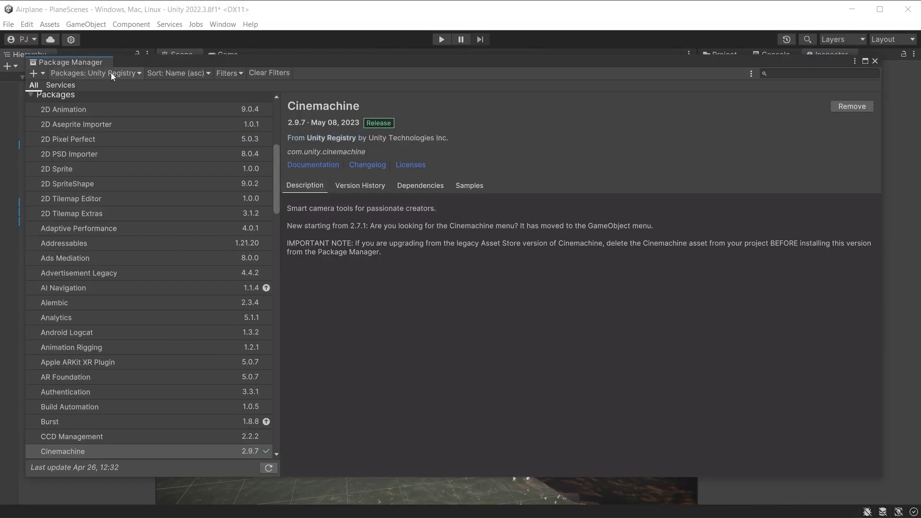
left_click(111, 73)
left_click(113, 86)
left_click(82, 454)
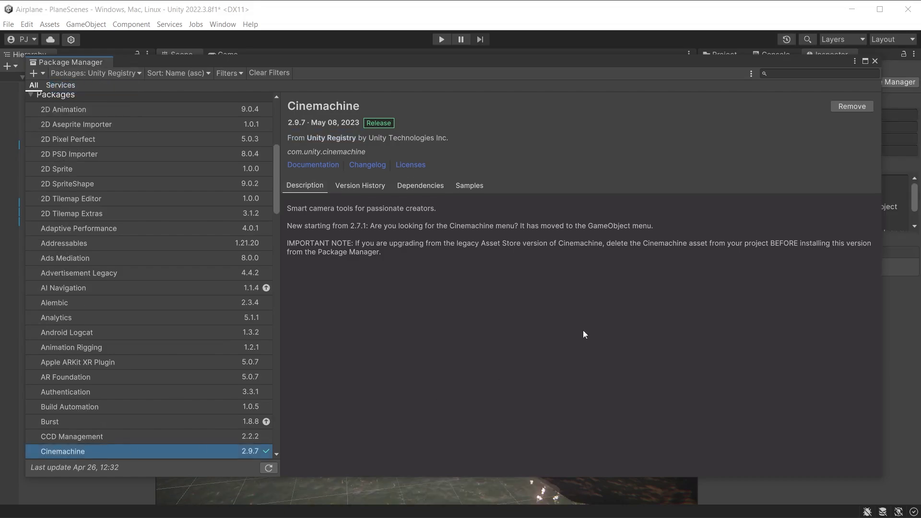
left_click(875, 61)
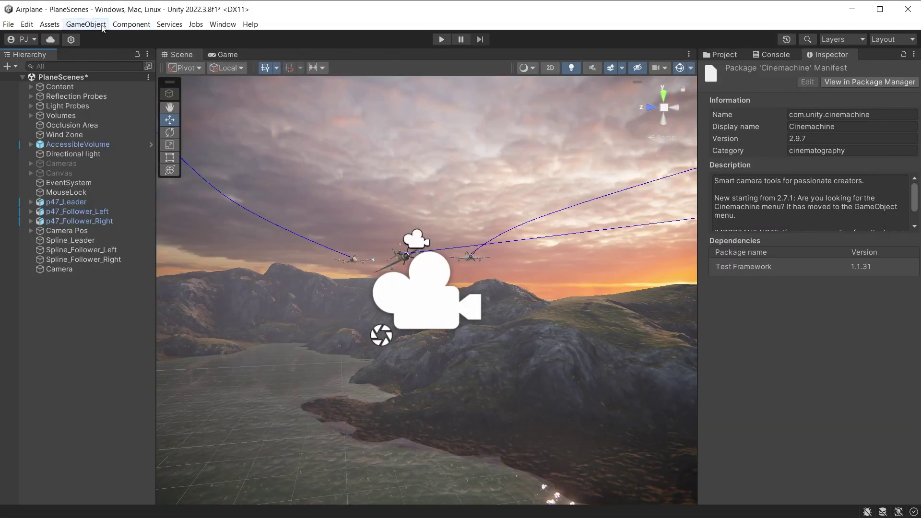
Create a Cinemachine Virtual Camera and align it with the current scene view.
left_click(86, 24)
mouse_move(201, 221)
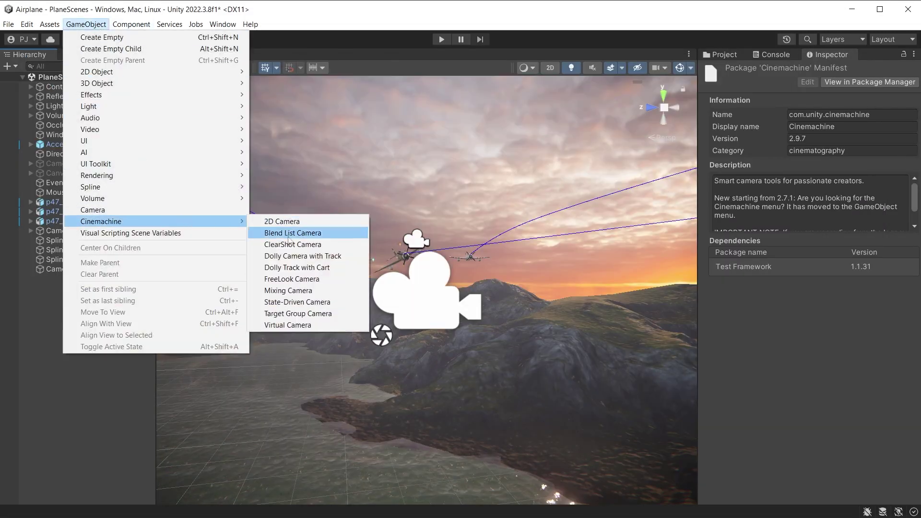
left_click(308, 327)
middle_click_drag(408, 323, 394, 351)
left_click(86, 24)
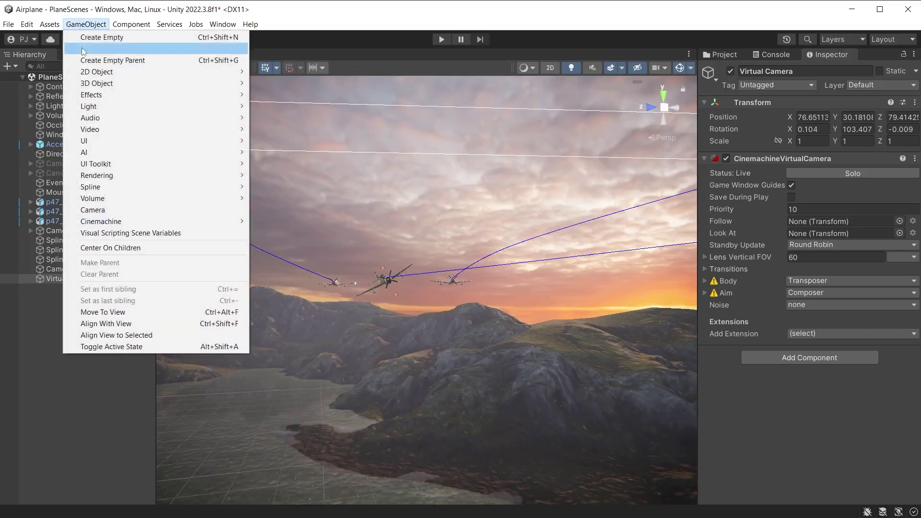
left_click(98, 265)
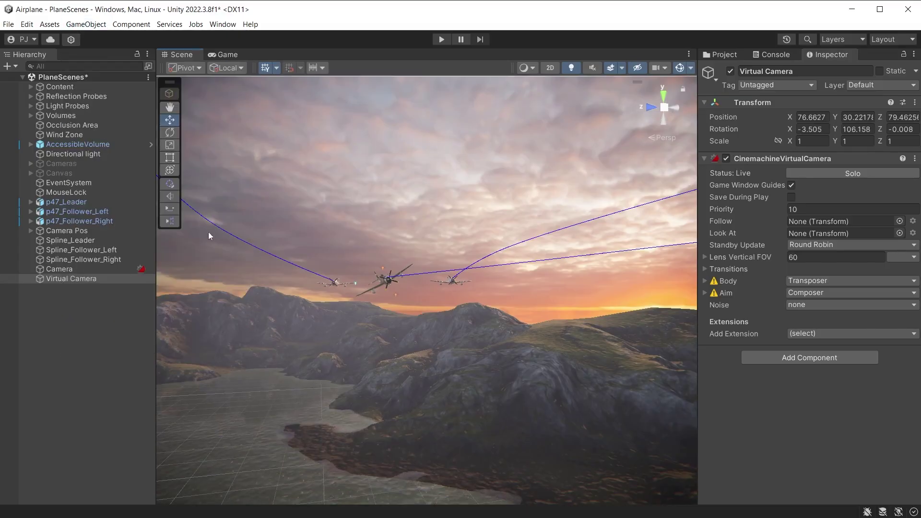
Set the Game view to Full HD and preview p47_Leader 1.66 s along its path.
left_click(230, 53)
left_click(315, 64)
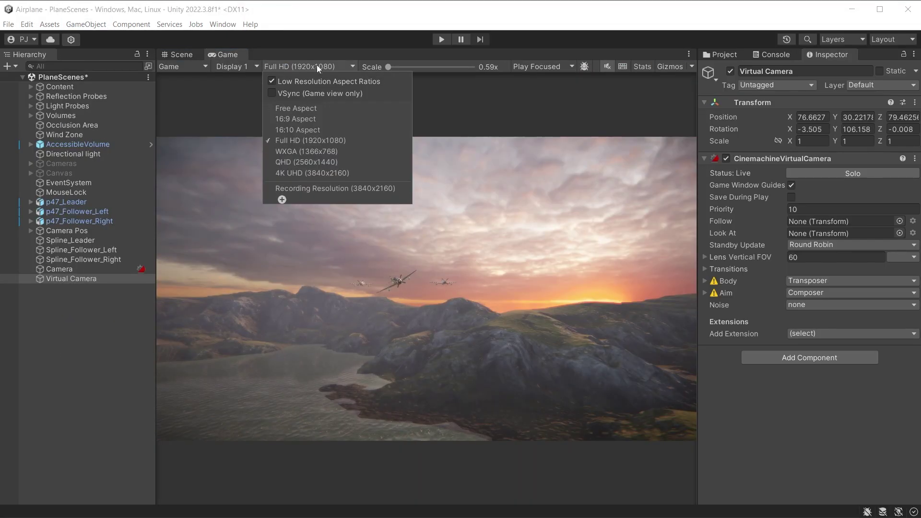
left_click(372, 145)
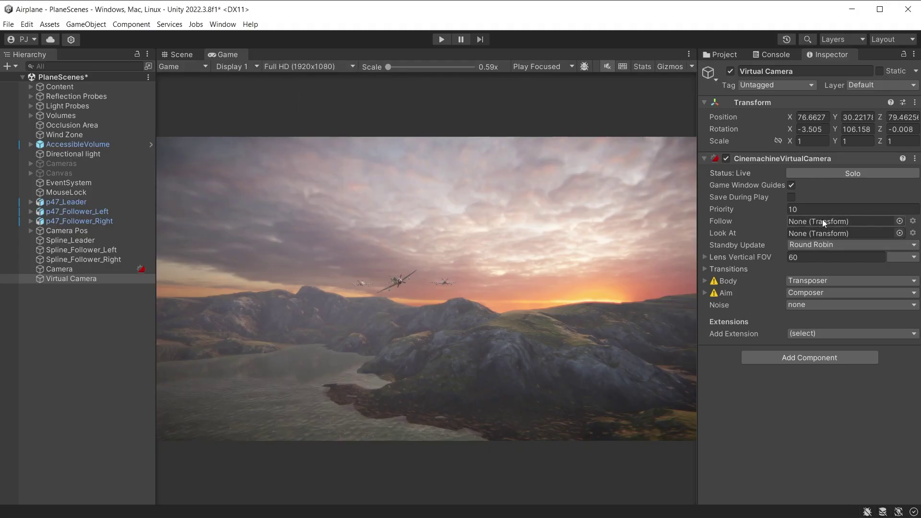
left_click(61, 204)
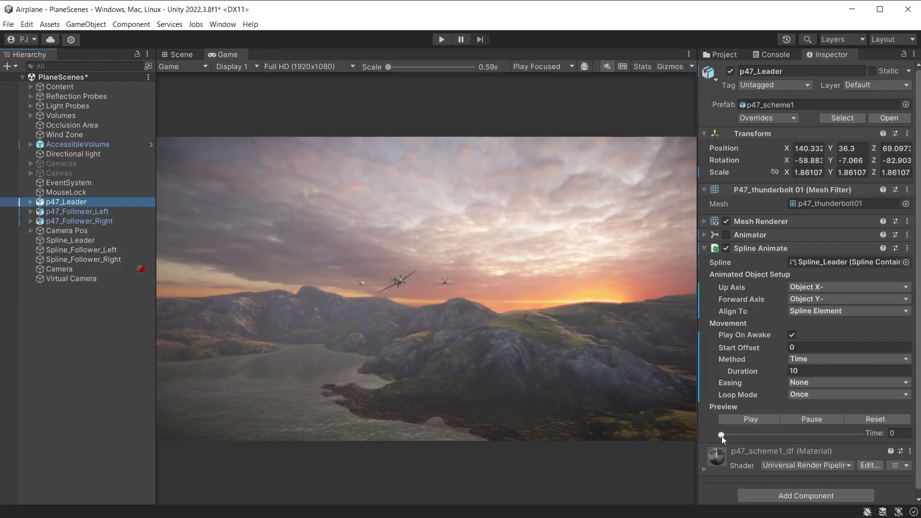
left_click_drag(722, 436, 745, 436)
Create and save TimelineHolderTimeline for the TimelineHolder object.
left_click(222, 24)
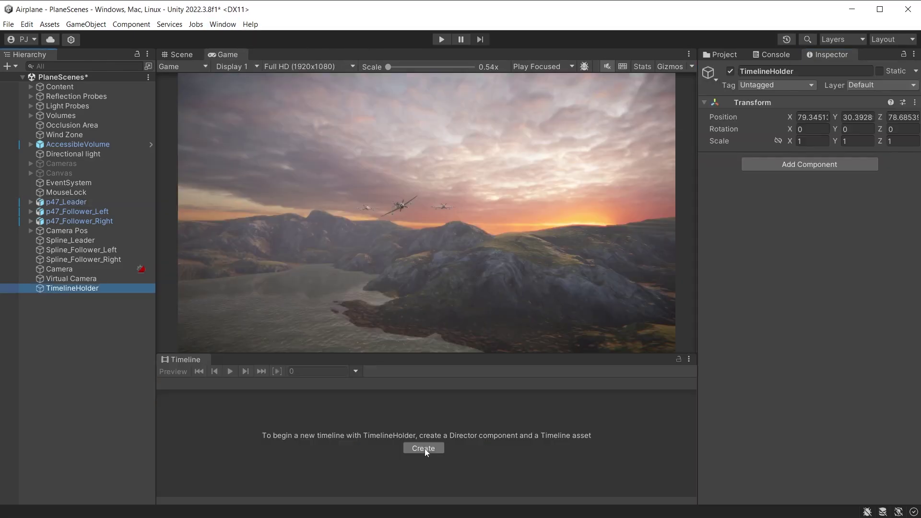
left_click(423, 449)
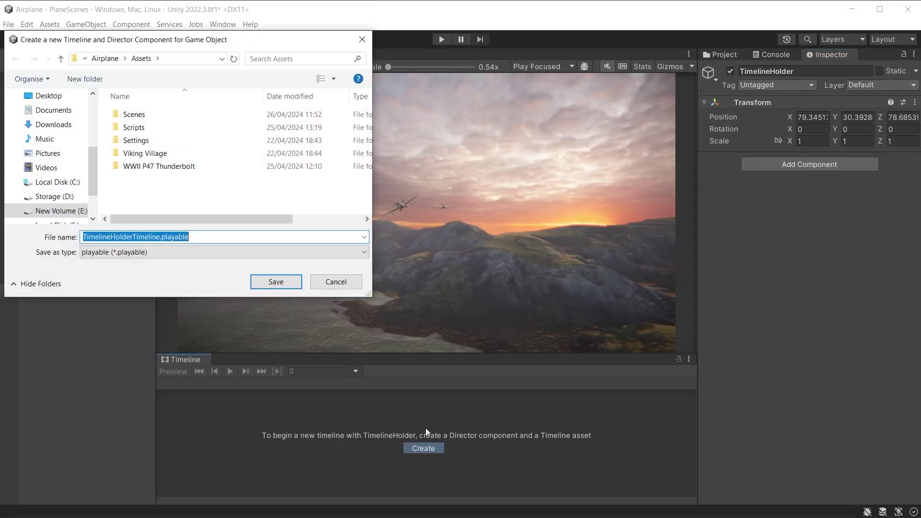
left_click(288, 287)
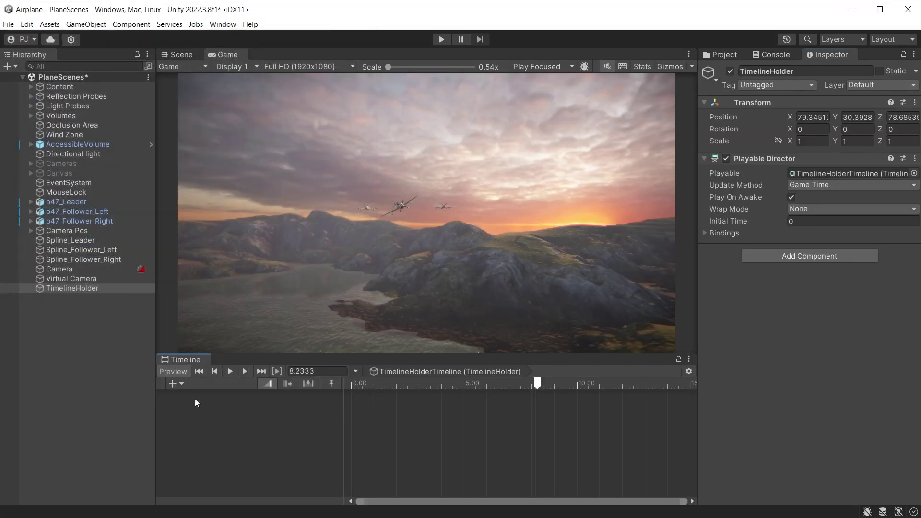
Add a Cinemachine track bound to Camera holding a 0–5 s Virtual Camera clip.
left_click(180, 384)
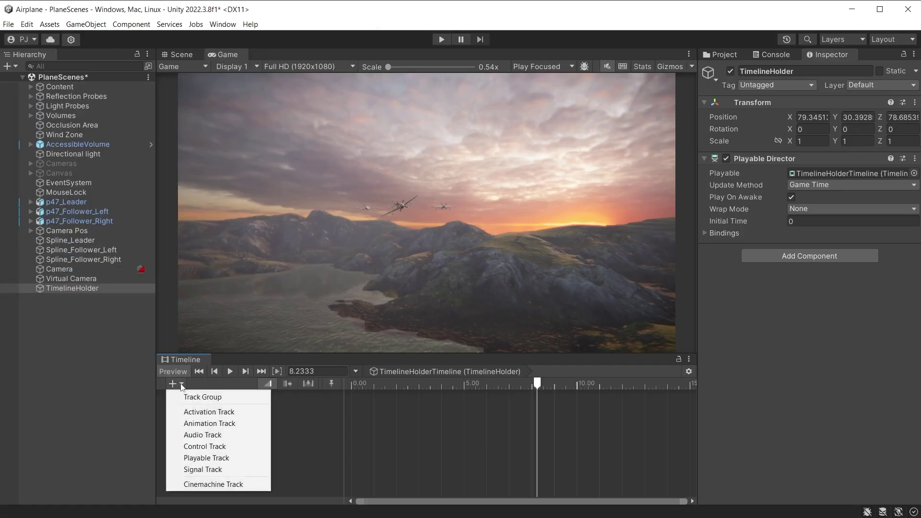
left_click(210, 484)
left_click_drag(63, 272, 252, 405)
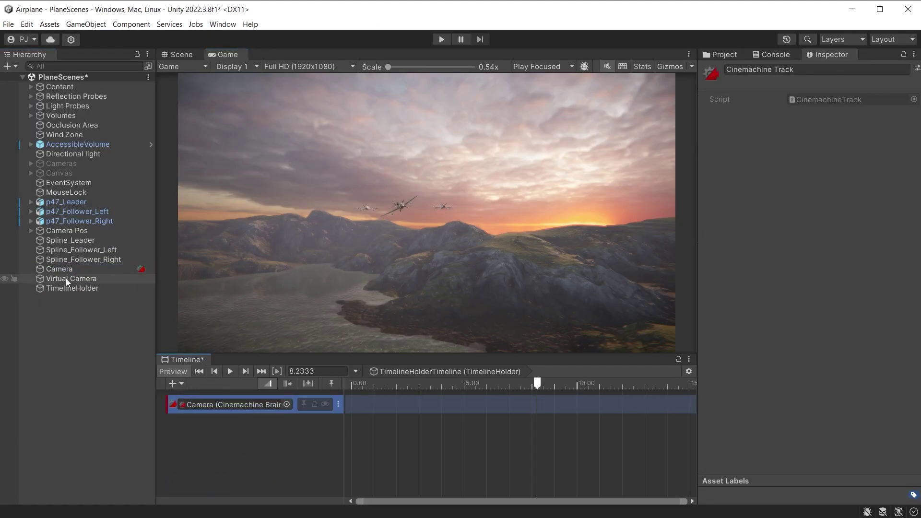
left_click_drag(66, 278, 401, 406)
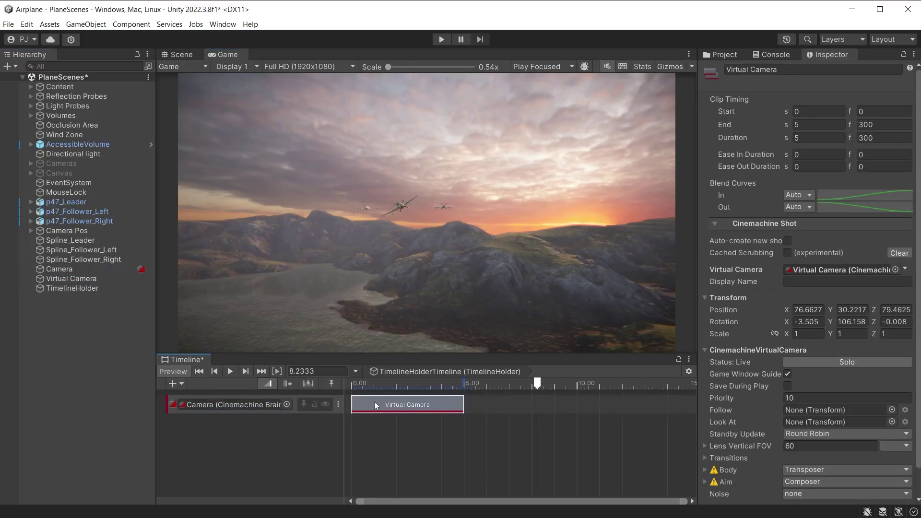
left_click(688, 372)
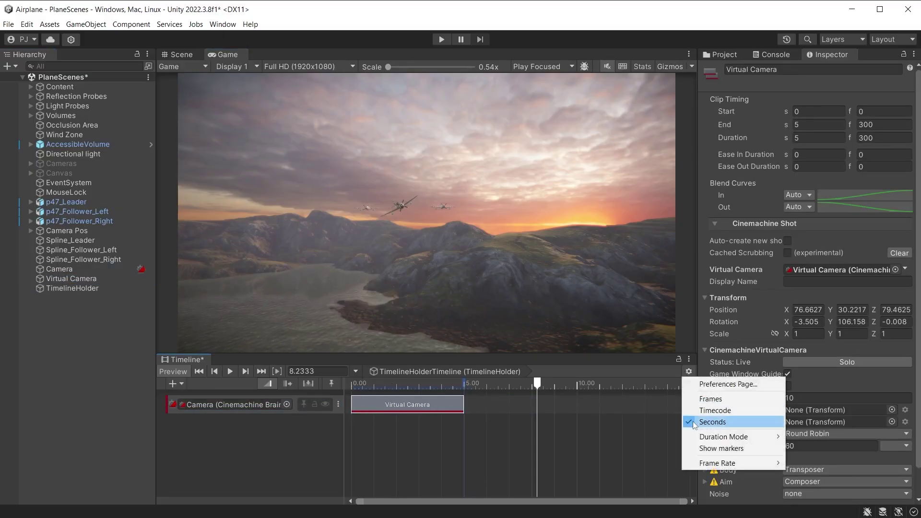
left_click(713, 422)
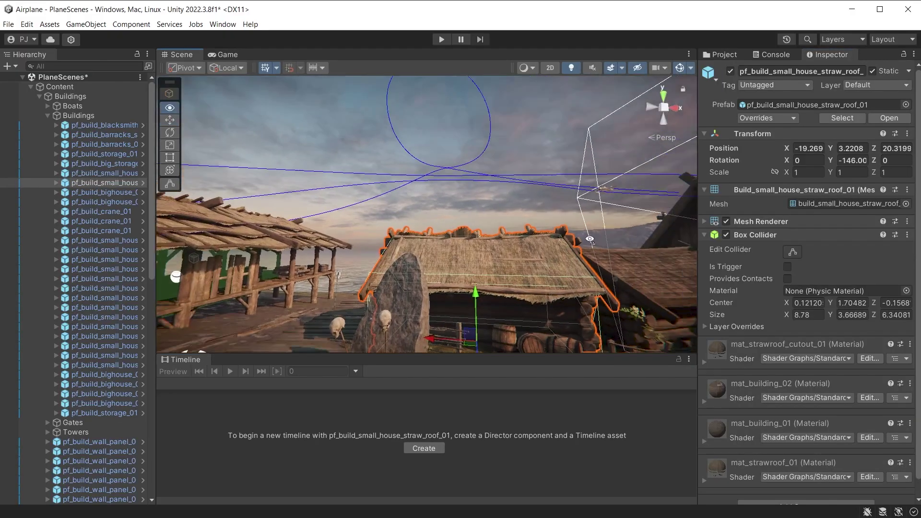
Duplicate the Virtual Camera as Virtual Camera 2, align it with the village view, and aim it at p47_Leader.
right_click_drag(605, 226, 605, 219)
left_click_drag(537, 283, 548, 257)
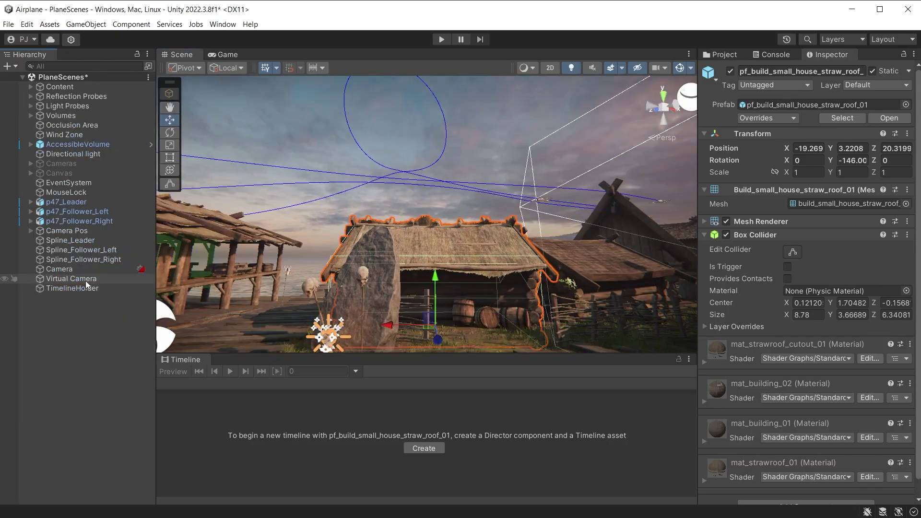
left_click(72, 278)
key("ctrl+d")
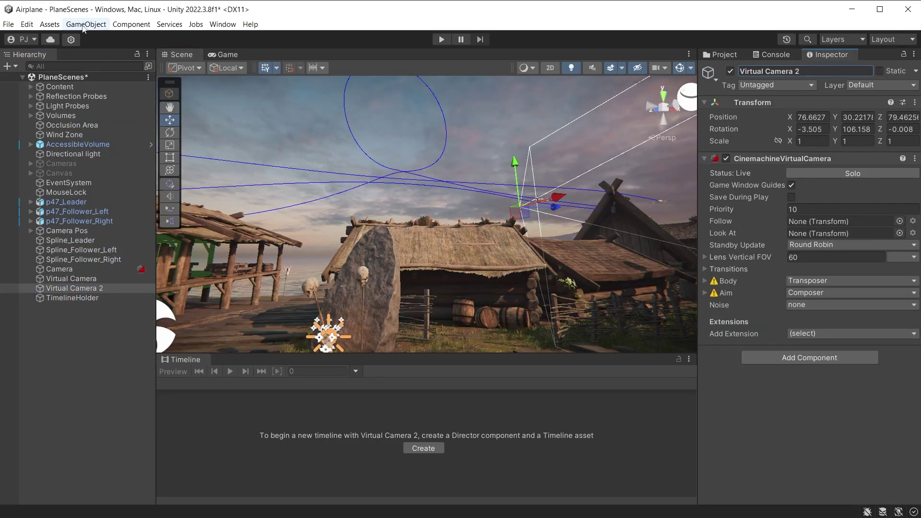
left_click(86, 24)
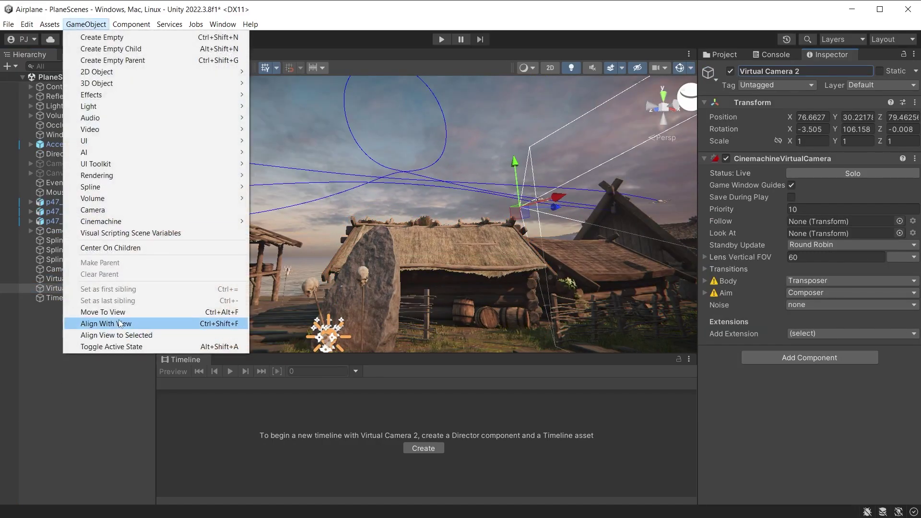
left_click(119, 324)
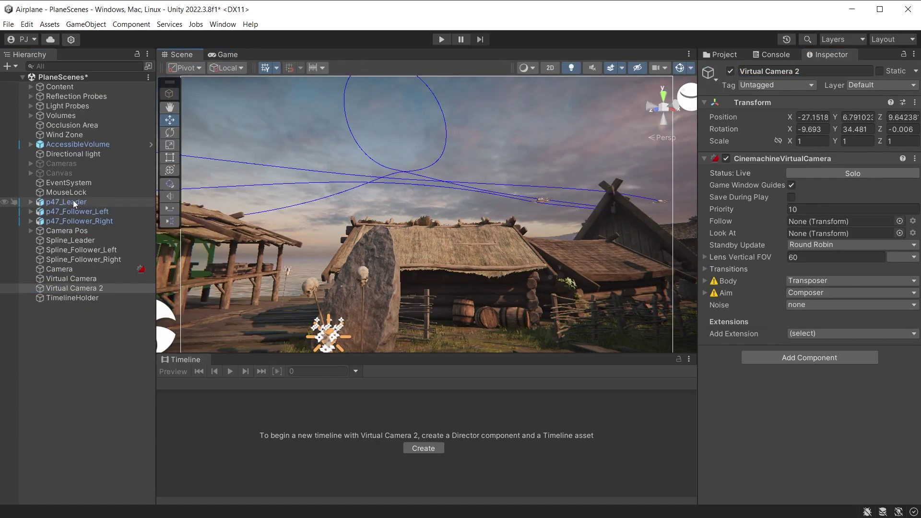
left_click_drag(73, 200, 844, 239)
left_click(224, 55)
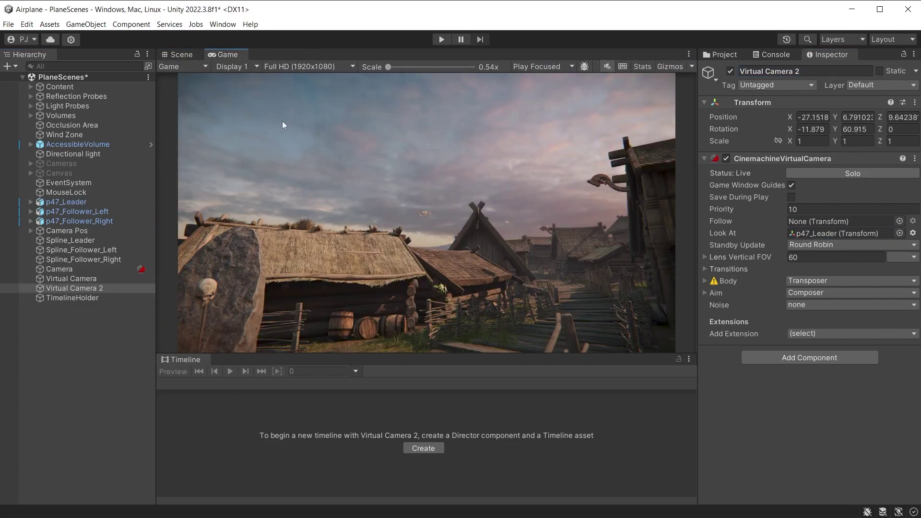
Add a Virtual Camera 2 shot to TimelineHolder's track, trimming the first shot to cut at 1.9 s.
left_click(71, 297)
left_click_drag(496, 412, 496, 405)
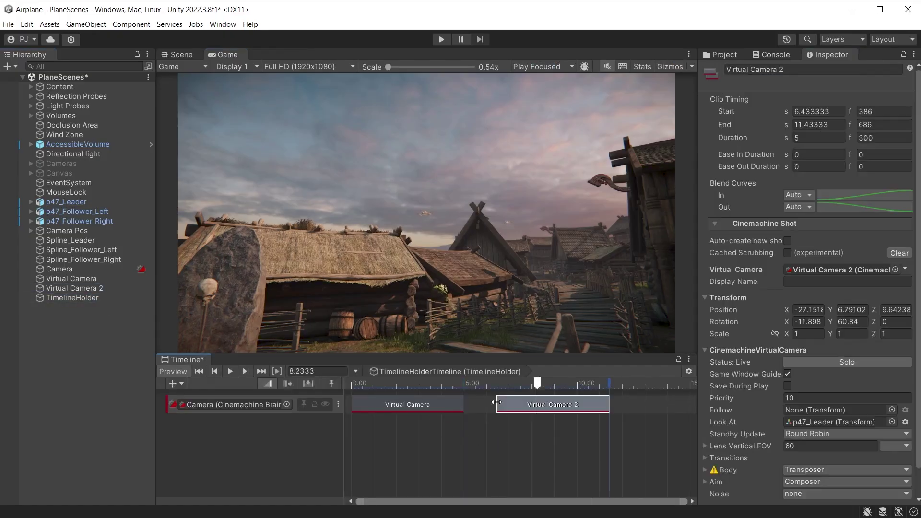
left_click_drag(353, 385, 392, 392)
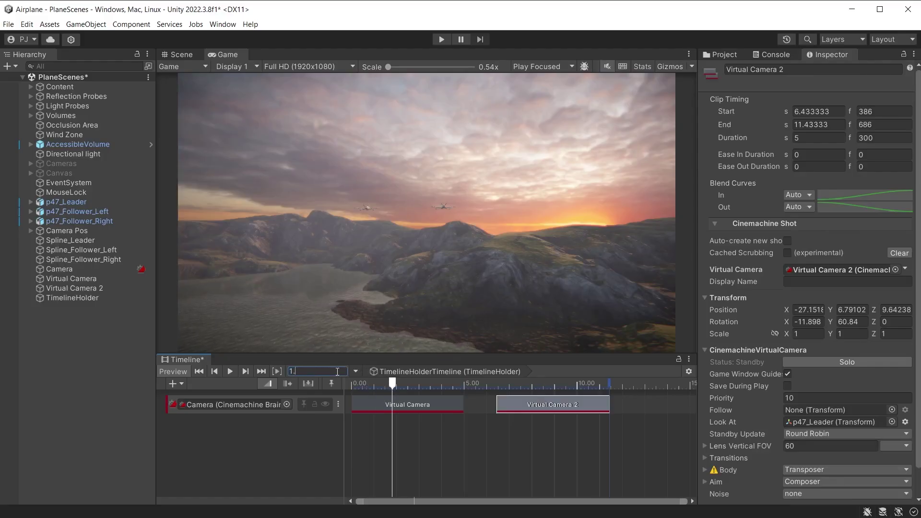
type("9")
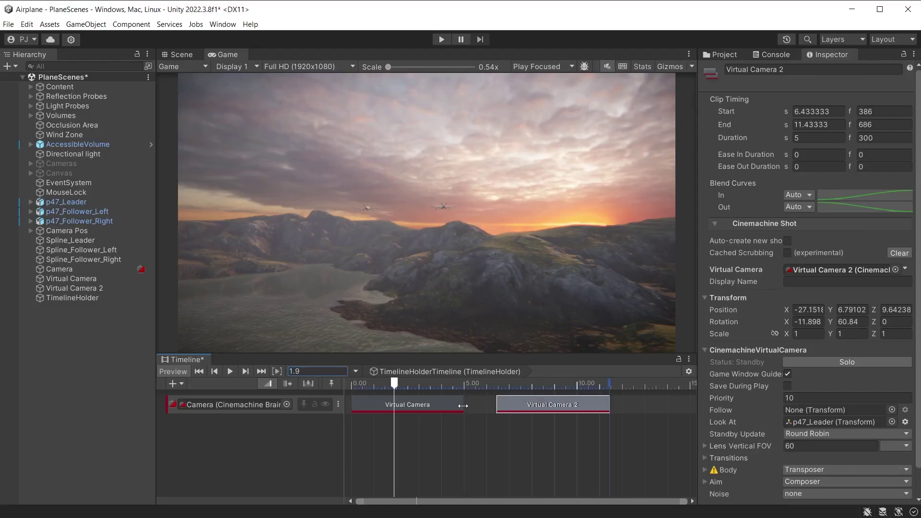
left_click_drag(463, 406, 396, 406)
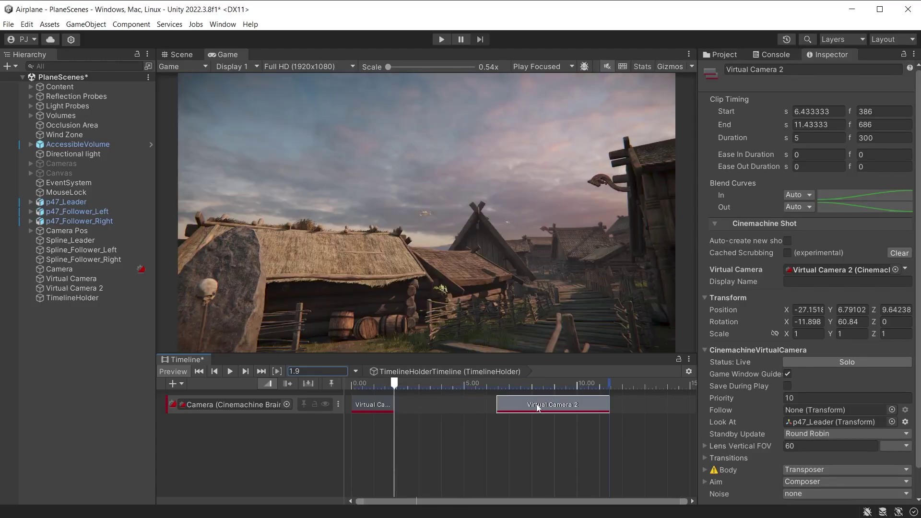
left_click_drag(538, 406, 435, 406)
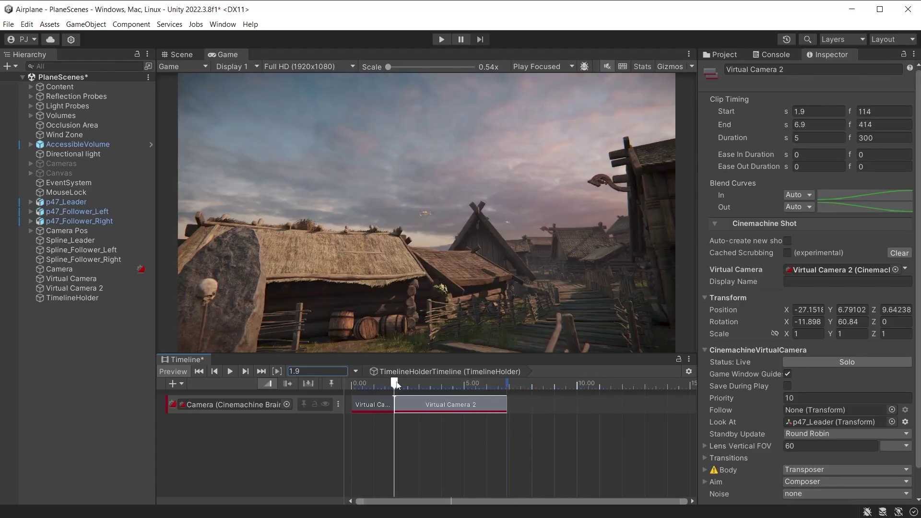
left_click_drag(395, 384, 404, 390)
Extend the Virtual Camera 2 shot to end at 7.16 s.
left_click(482, 477)
left_click(304, 371)
type("0")
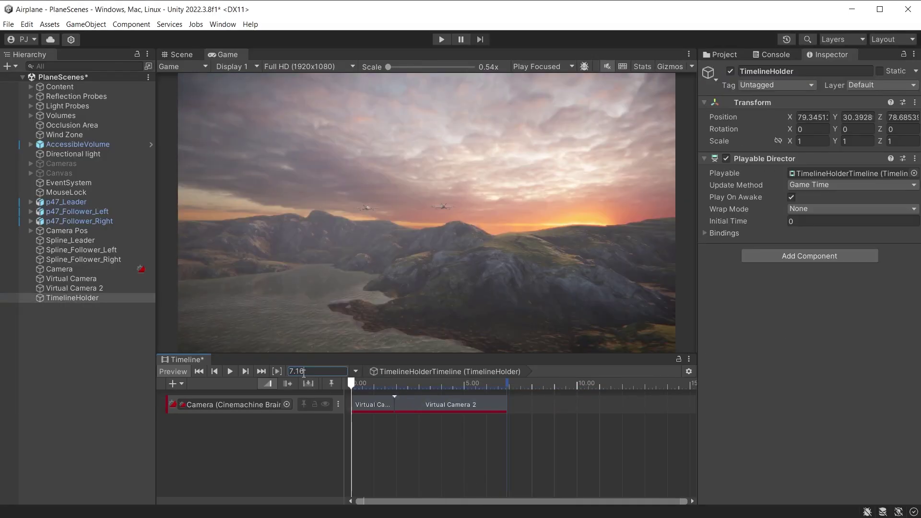
type("7.16")
key("Return")
left_click_drag(510, 407, 513, 407)
Duplicate Virtual Camera 2 as Virtual Camera 3 and clear its Look At target.
key("ctrl+1")
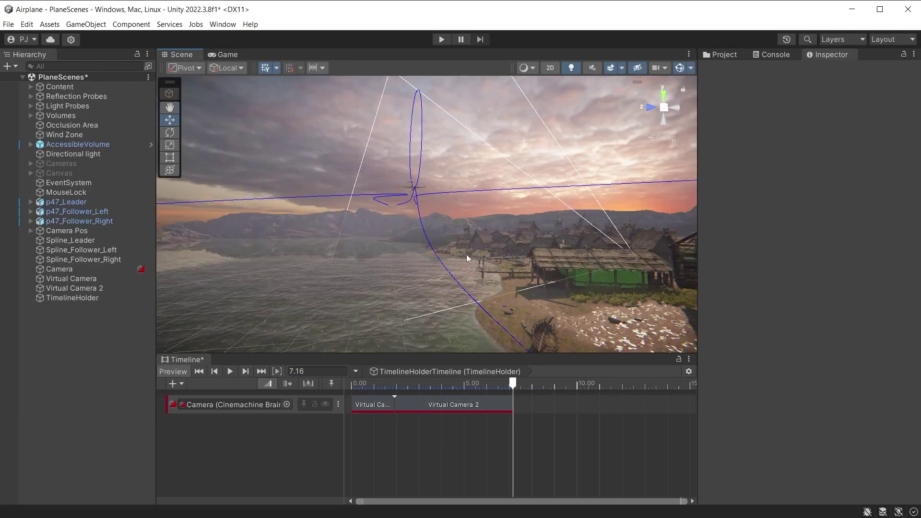
left_click_drag(465, 254, 447, 222)
middle_click_drag(448, 222, 438, 222)
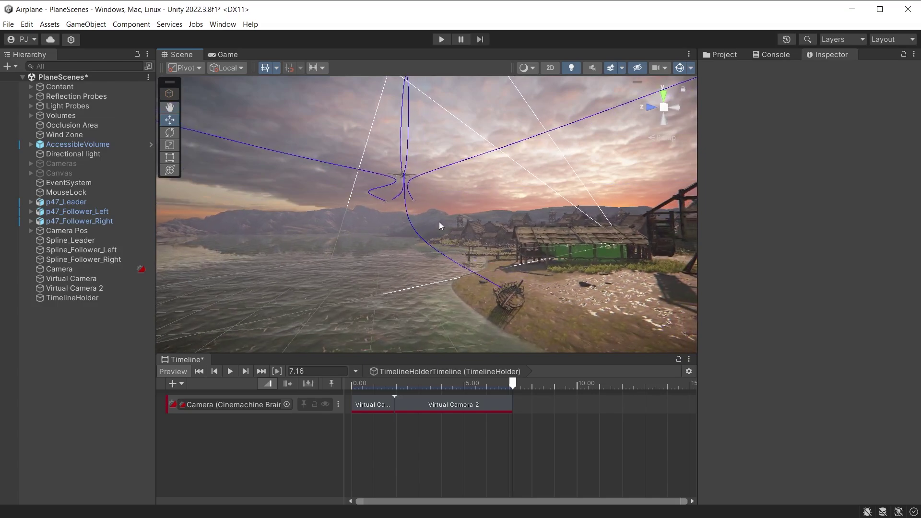
left_click(91, 288)
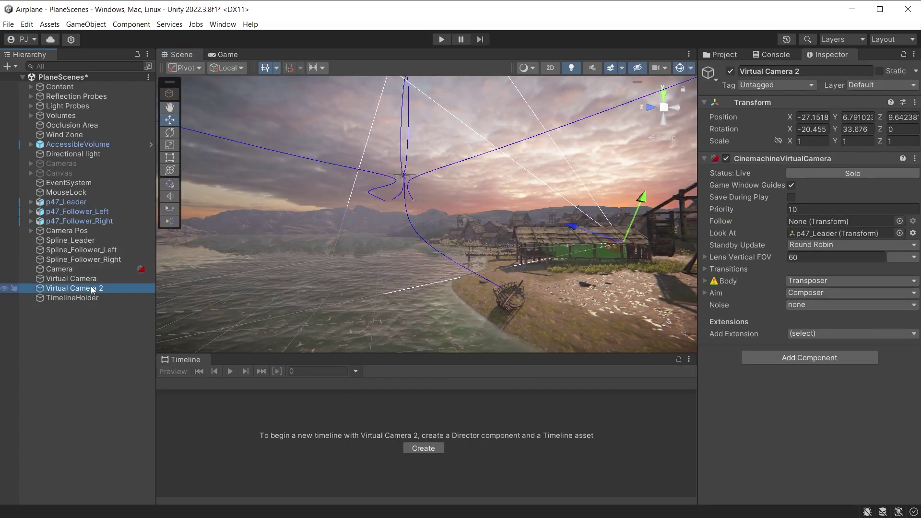
key("ctrl+d")
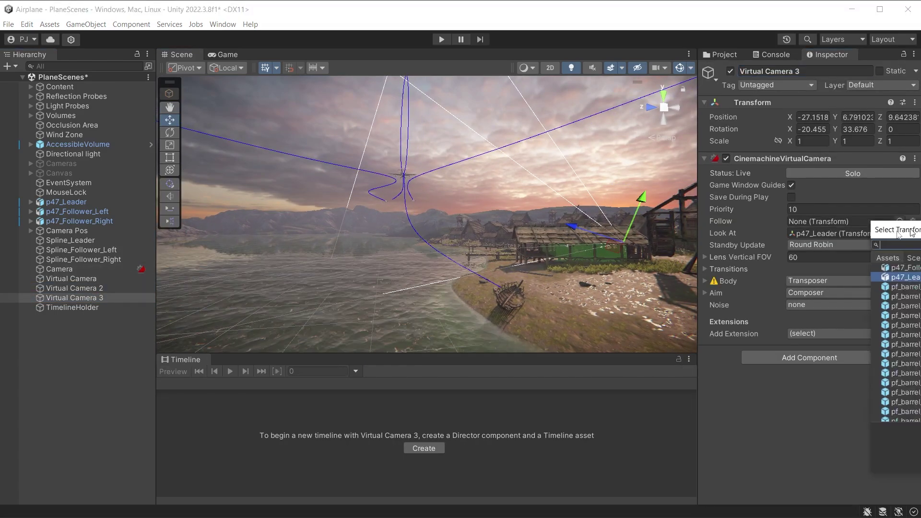
left_click(900, 234)
scroll(761, 274, "up", 5)
double_click(683, 282)
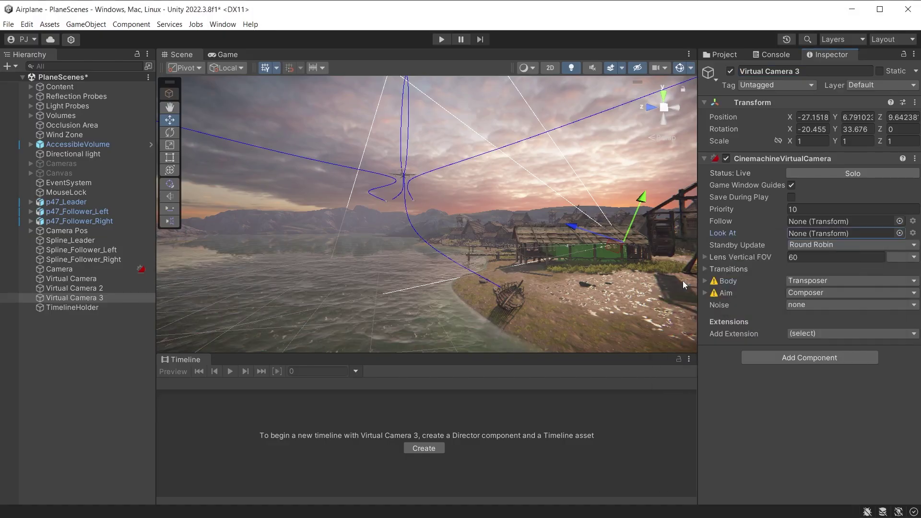
left_click(86, 24)
left_click(114, 325)
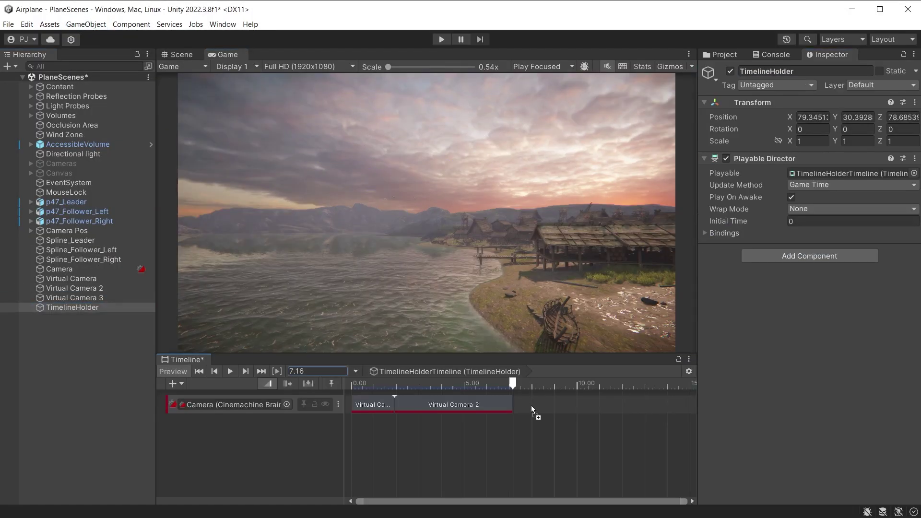
left_click_drag(531, 405, 555, 407)
Save the scene and run it to watch the camera sequence.
left_click(7, 25)
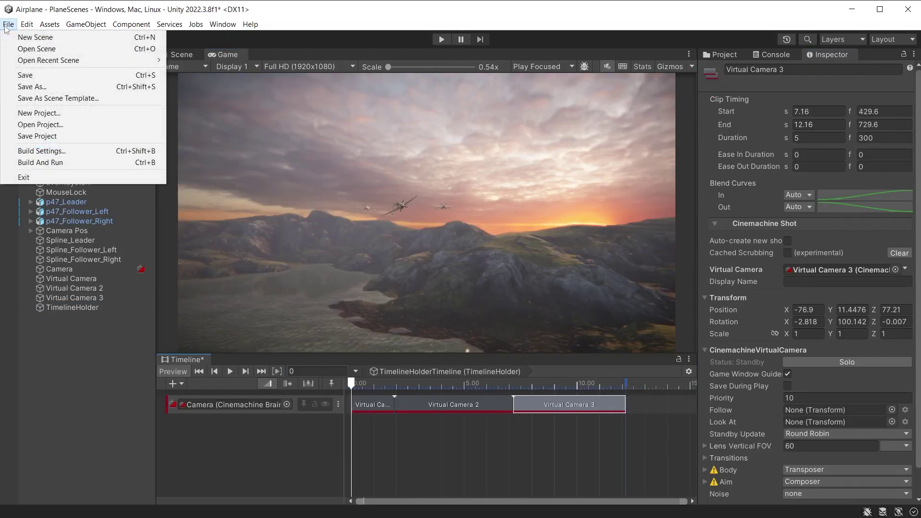
left_click(24, 76)
left_click(437, 43)
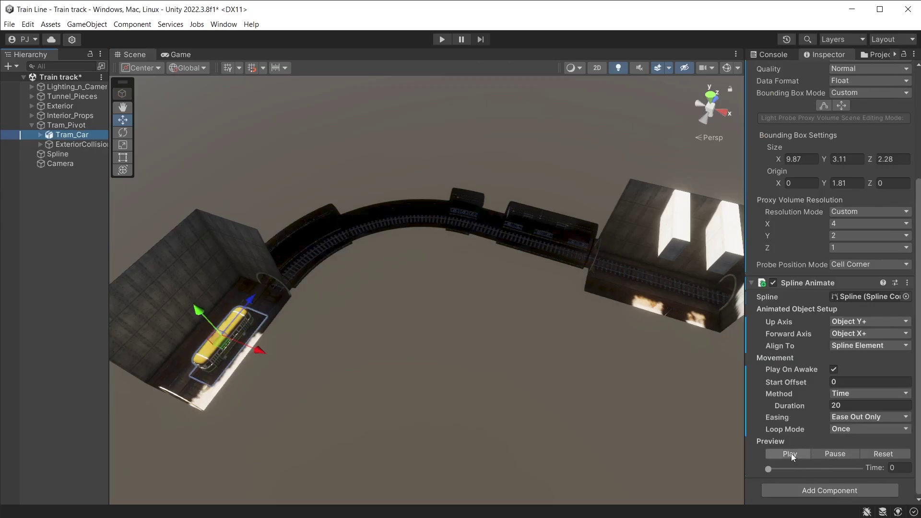
Preview Tram_Car's Spline Animate motion along the track from the tunnel camera.
left_click(790, 453)
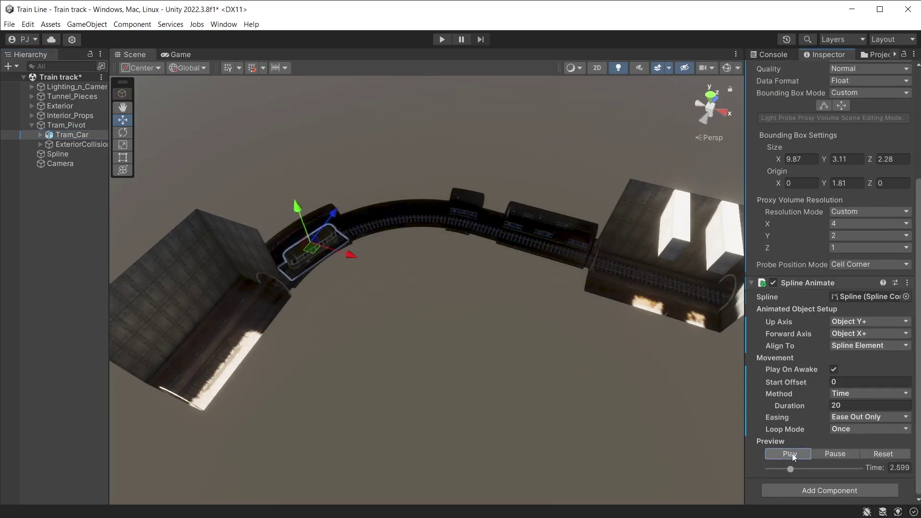
key("ctrl+2")
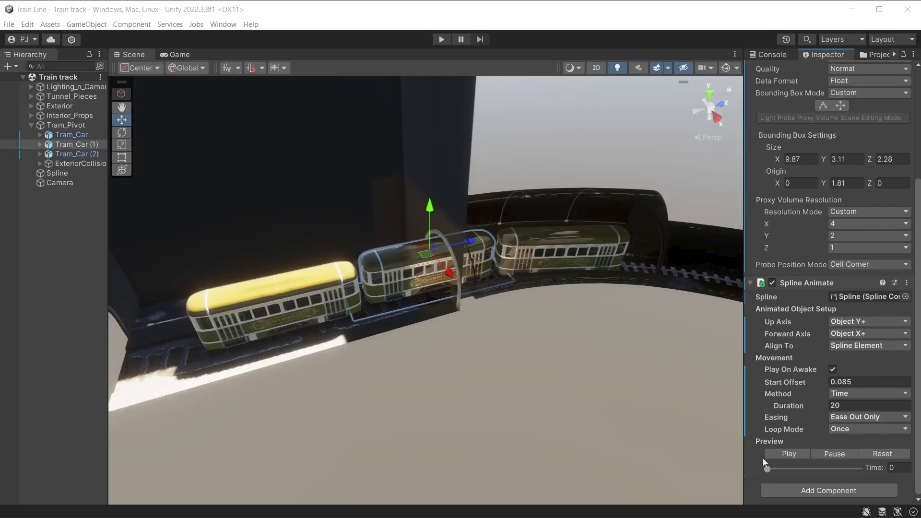
Check Tram_Car (2)'s Start Offset before moving to the WitchShop scene.
left_click(88, 154)
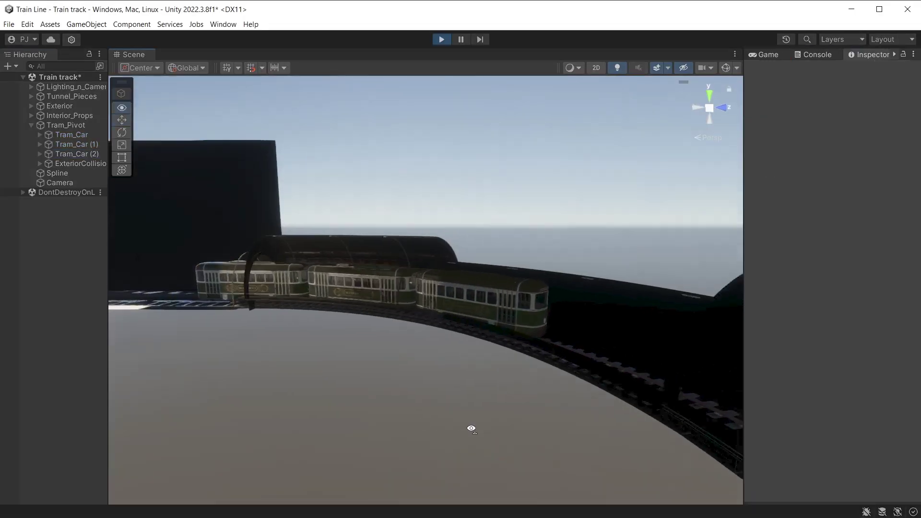
right_click_drag(471, 427, 667, 458)
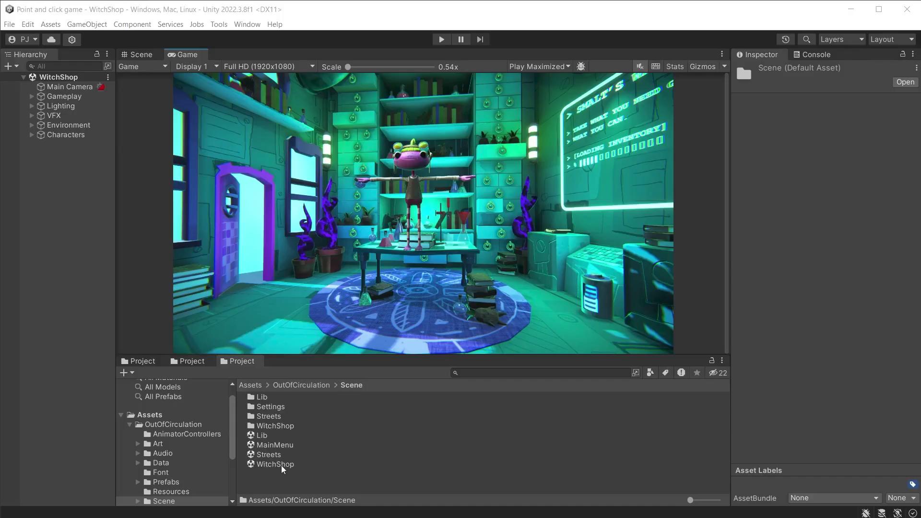
Disable the CameraController object under Gameplay.
left_click(192, 361)
left_click(31, 97)
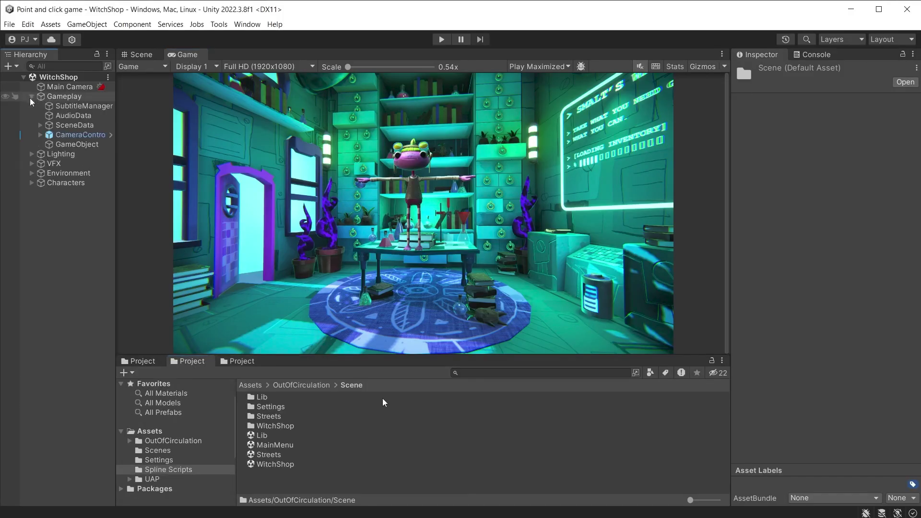
left_click(73, 136)
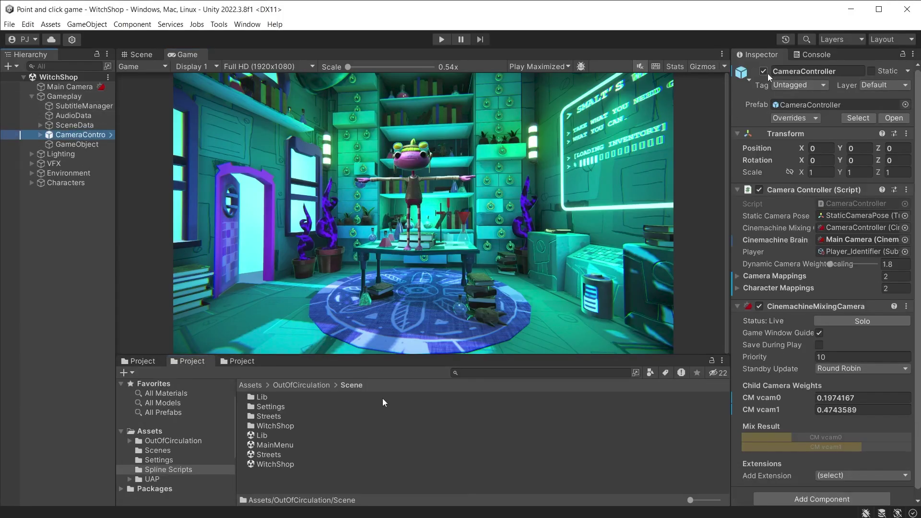
Align the Main Camera to a high, angled overhead view of the shop.
left_click(70, 86)
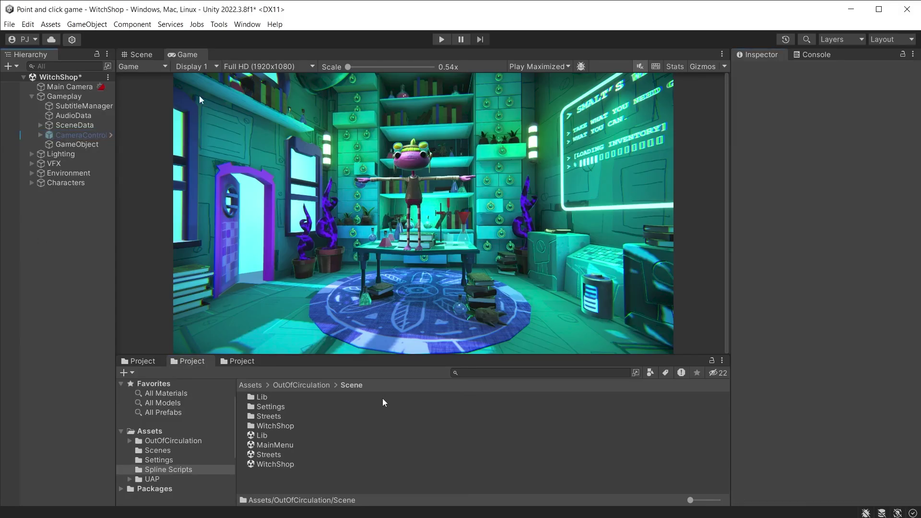
left_click(141, 54)
left_click_drag(424, 247, 417, 250, "alt")
left_click(76, 88)
left_click(79, 24)
left_click(106, 323)
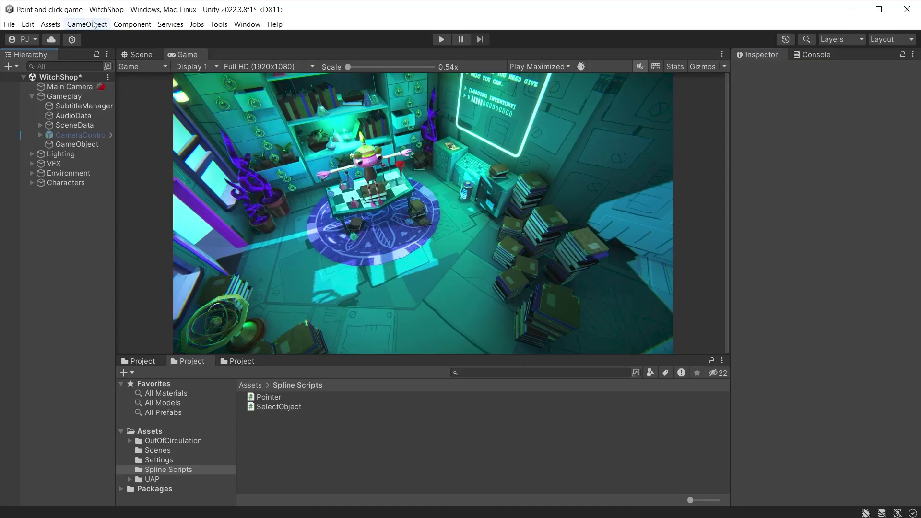
Create an empty object named PointerObject and attach the Pointer script to it.
left_click(90, 25)
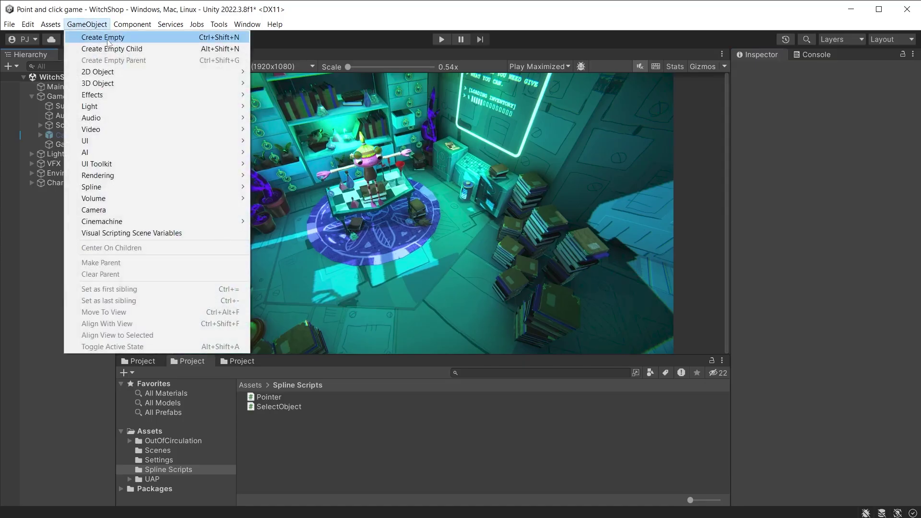
left_click(108, 41)
type("PointerObject")
key("Return")
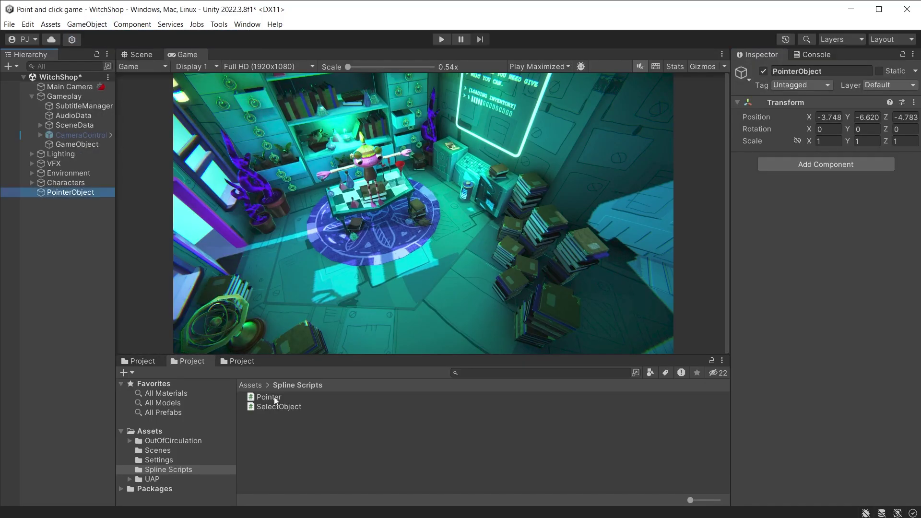
left_click_drag(269, 399, 808, 244)
left_click(841, 185)
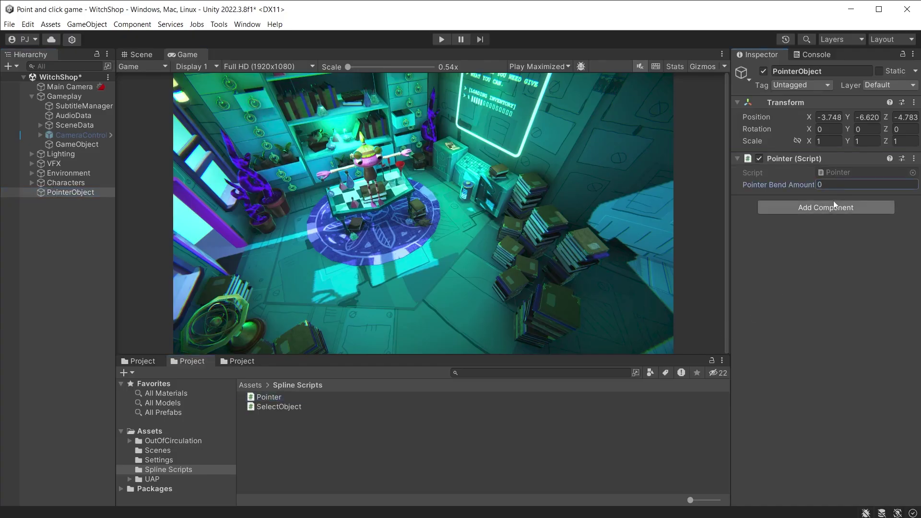
Add Spline and Spline Instantiate components to PointerObject.
left_click(830, 207)
type("splin")
left_click(781, 250)
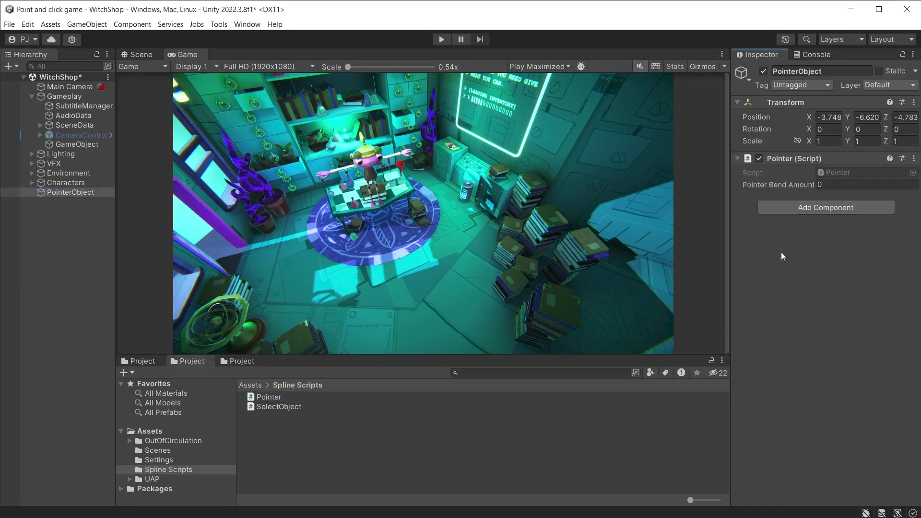
left_click(817, 376)
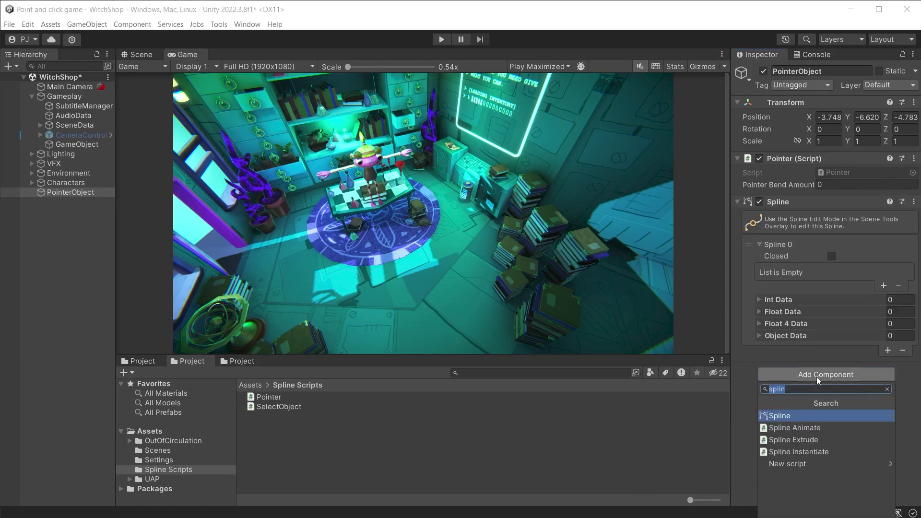
left_click(810, 451)
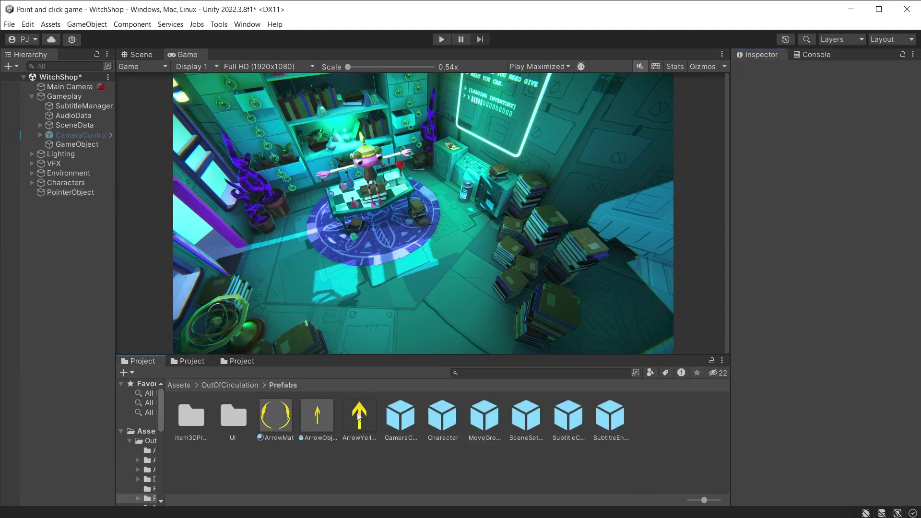
Inspect the ArrowYellow texture, ArrowMat material shader and ArrowObject prefab.
left_click(359, 415)
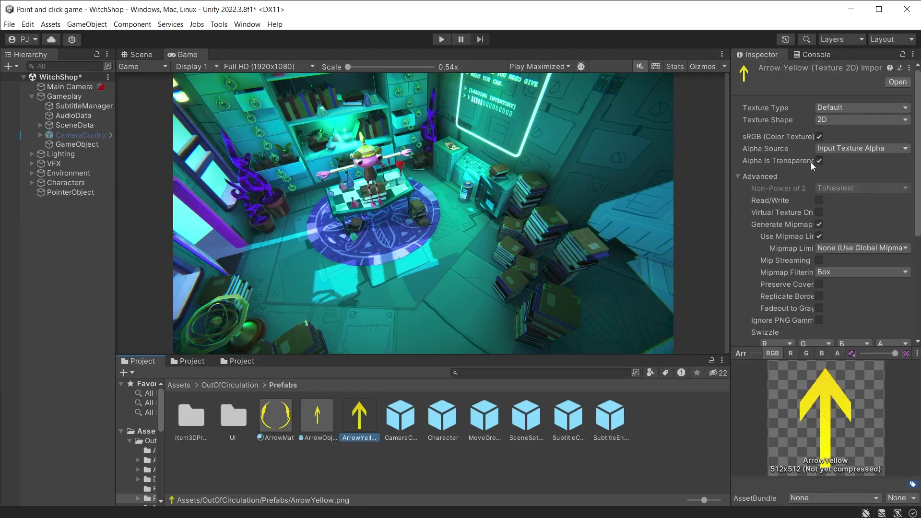
key("Left")
key("Left")
left_click(850, 82)
left_click(802, 235)
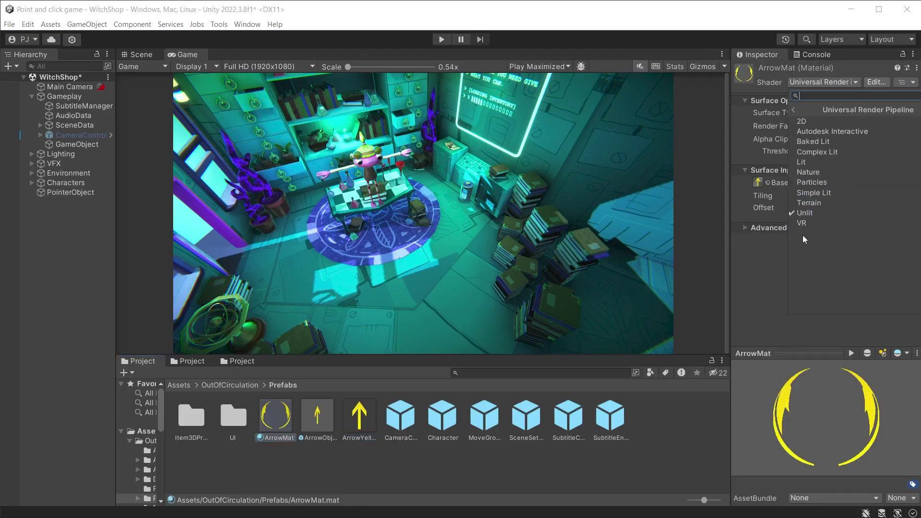
left_click(752, 340)
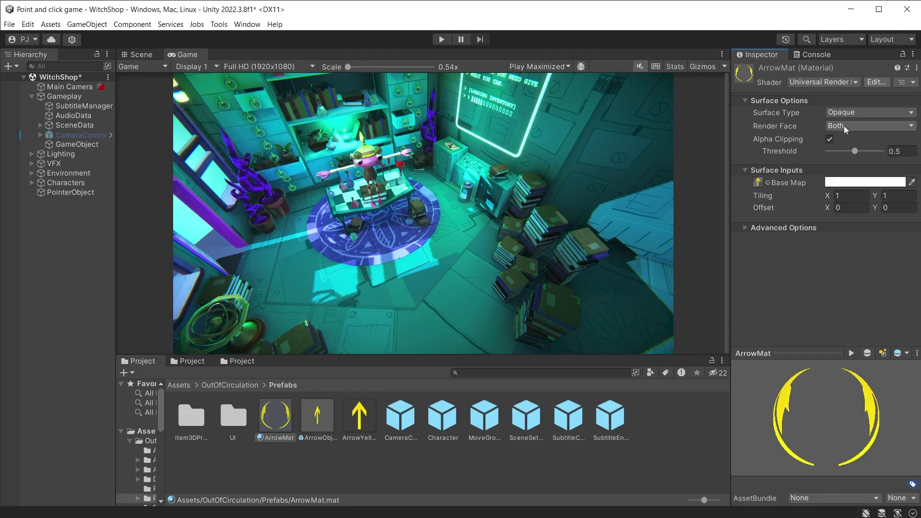
left_click(311, 429)
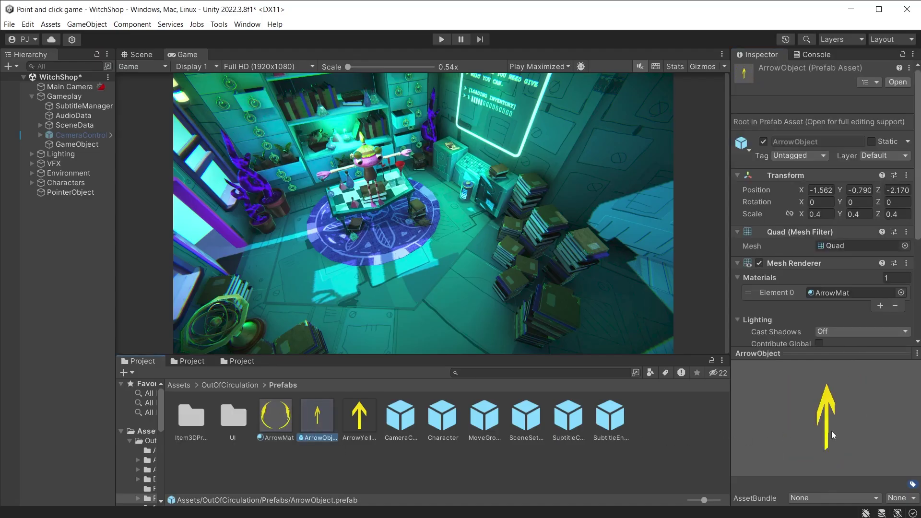
mouse_move(833, 431)
left_mouse_down()
mouse_move(693, 430)
mouse_move(819, 428)
left_mouse_up()
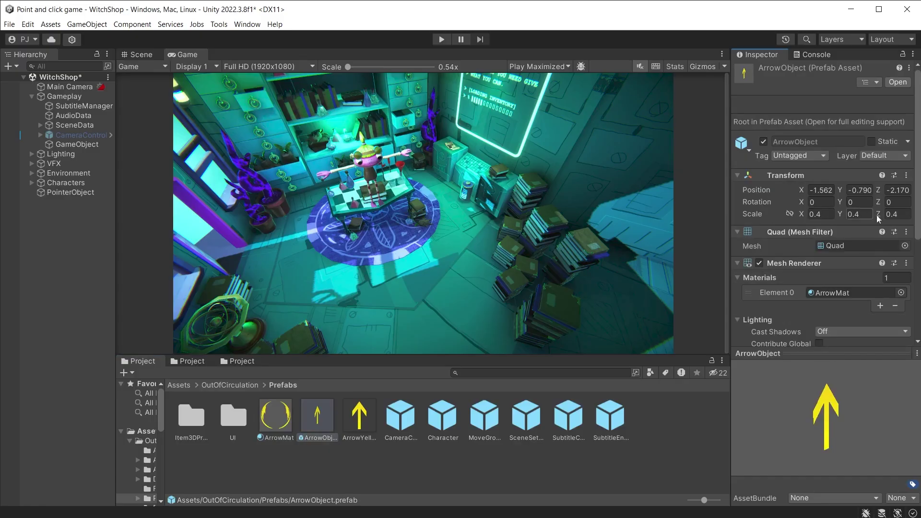
Set Spline Instantiate to spawn ArrowObject with Object Z+ up and Object Y+ forward.
left_click(71, 192)
left_click_drag(317, 418, 802, 291)
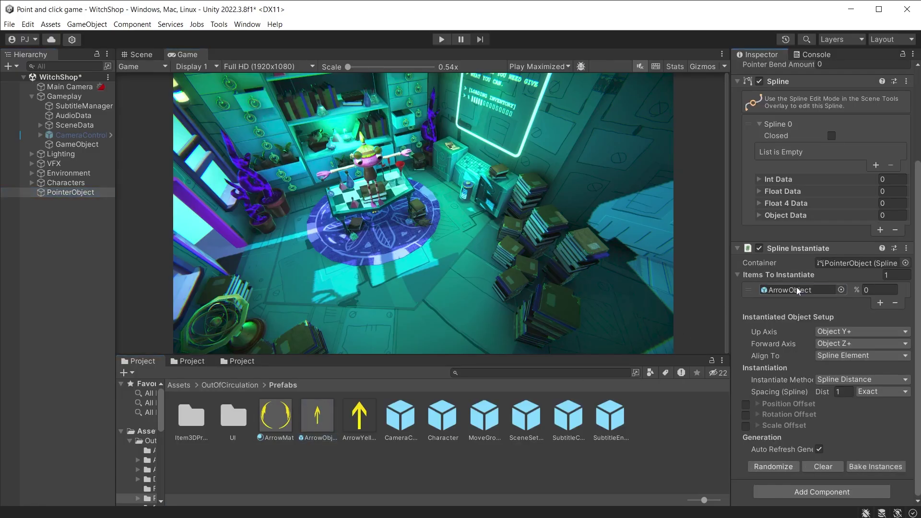
left_click(848, 331)
left_click(862, 365)
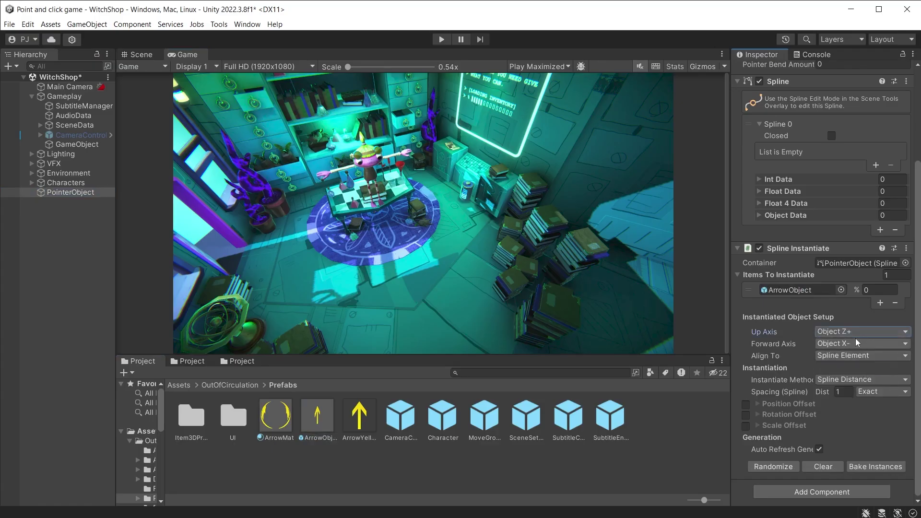
left_click(856, 342)
left_click(844, 375)
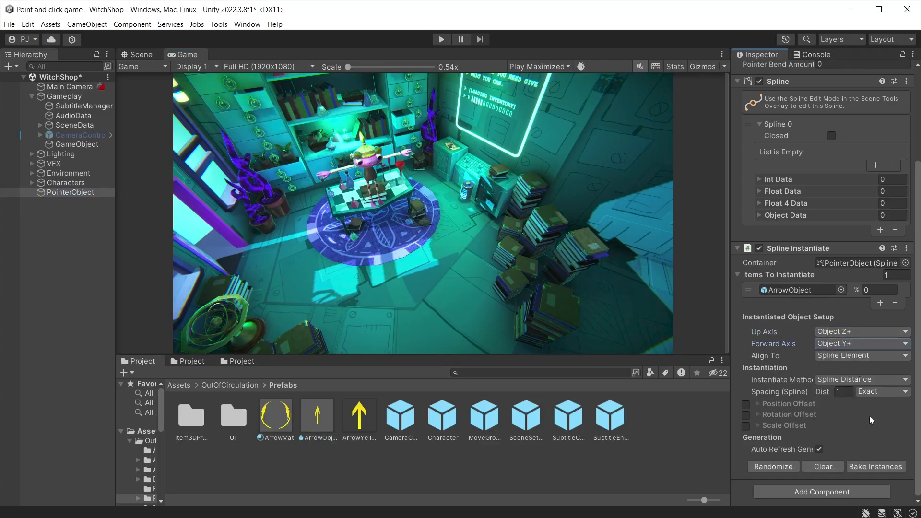
left_click(840, 392)
Set arrow spacing to 0.4 and give a book pile a trigger Box Collider.
type("0.4")
key("ctrl+1")
left_click(476, 170)
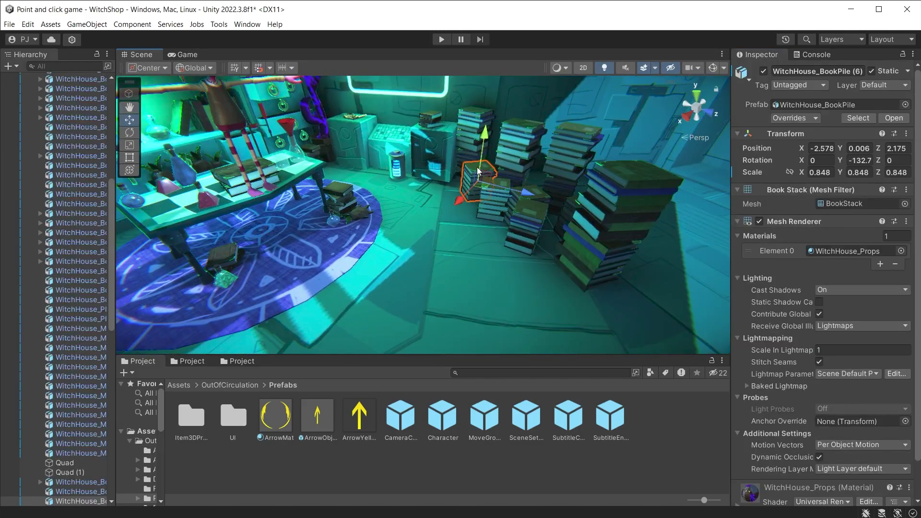
left_click(794, 221)
left_click(825, 278)
type("box")
left_click(800, 319)
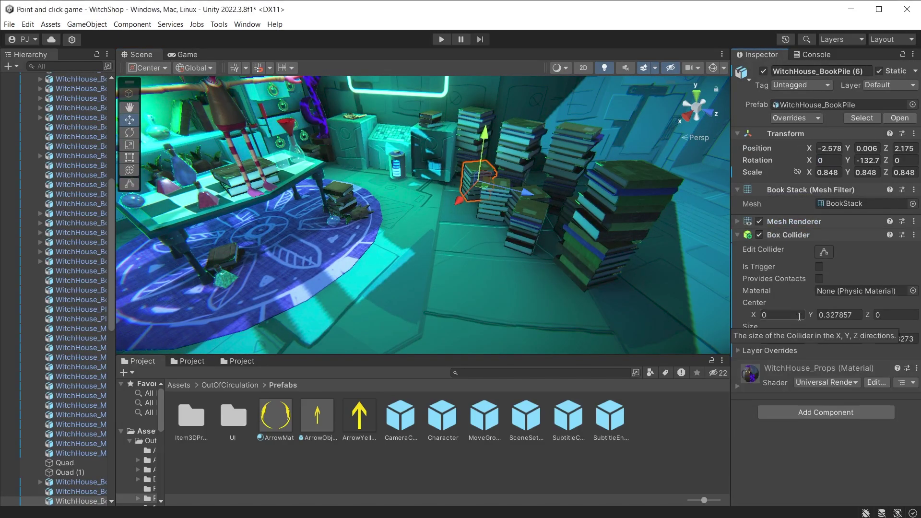
left_click(819, 267)
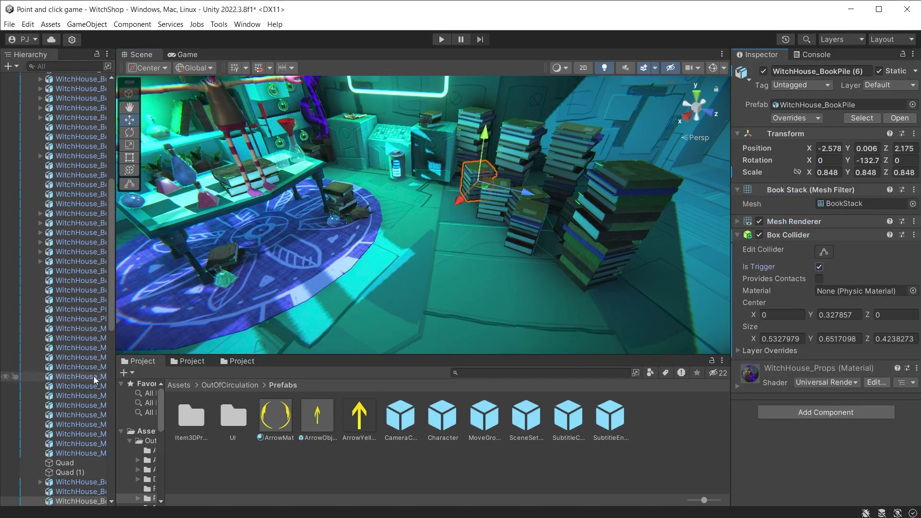
Attach the SelectObject script to the book pile, then play and walk to the lower-left floor.
left_click(188, 361)
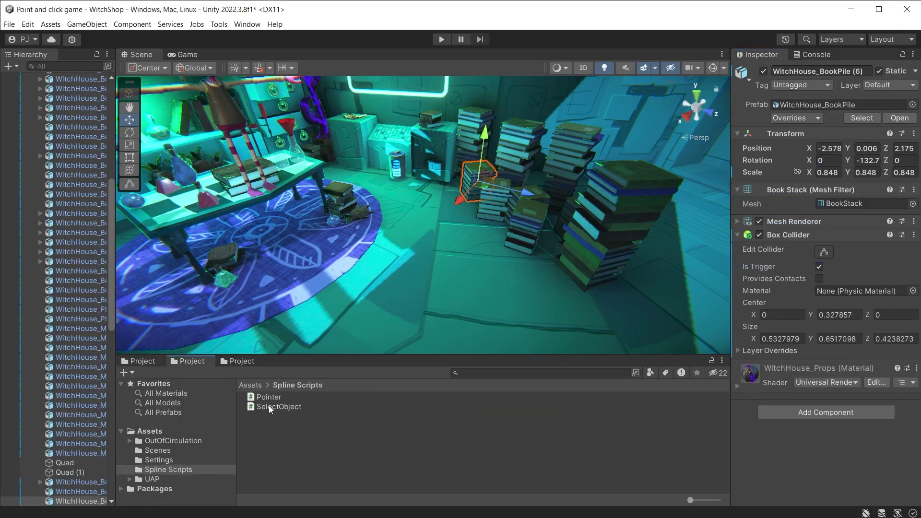
left_click_drag(269, 407, 825, 444)
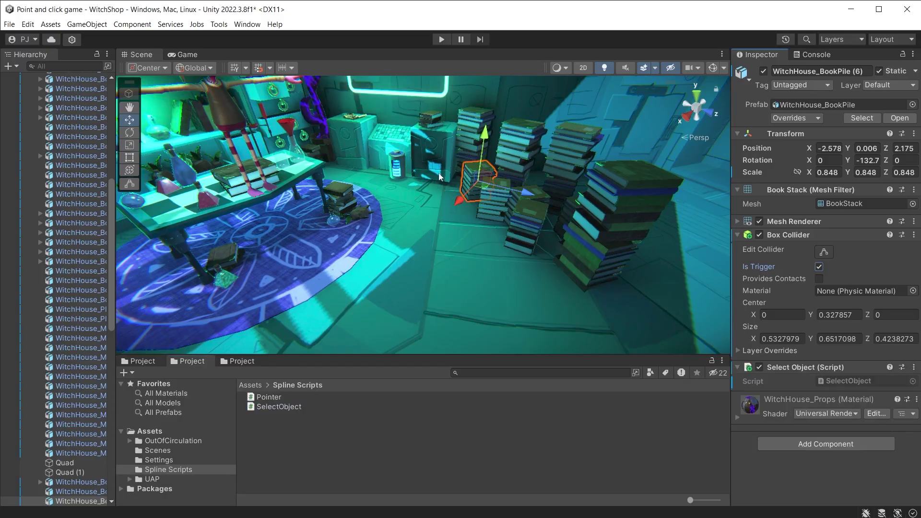
key("ctrl+p")
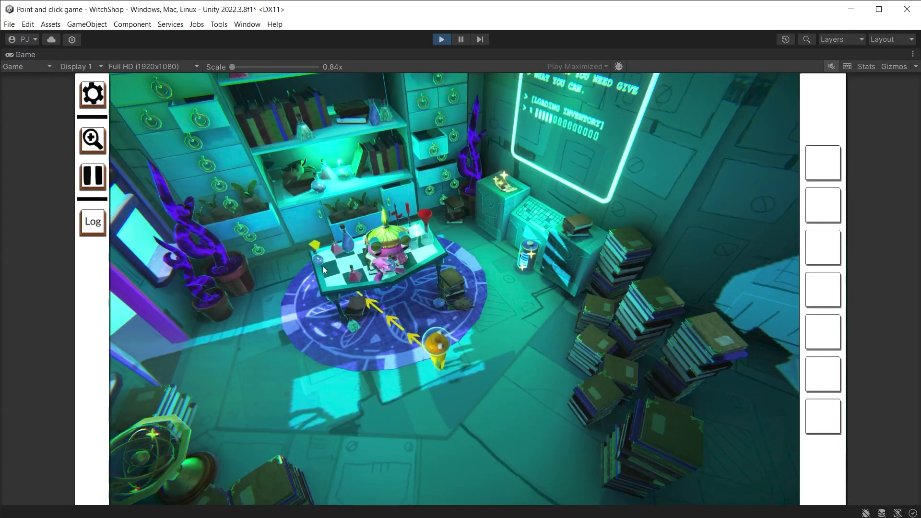
left_click(244, 374)
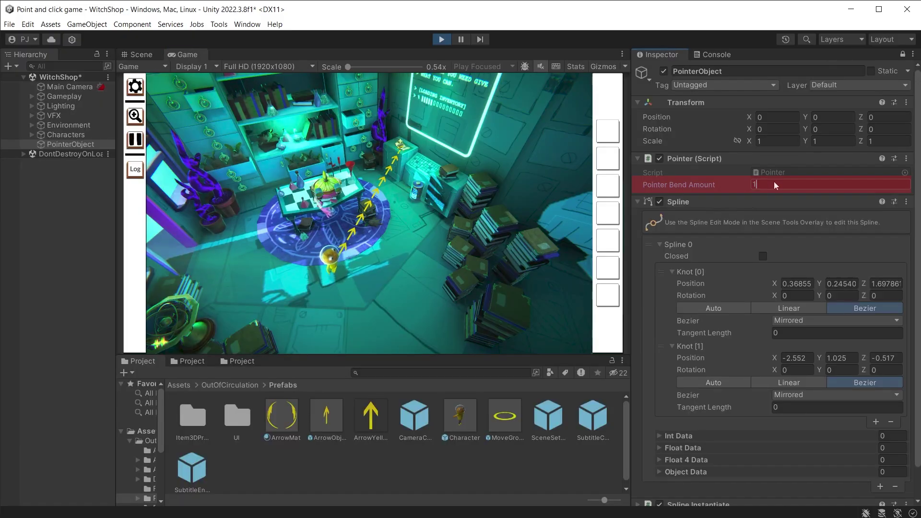
Set PointerObject's Pointer Bend Amount to 1 while the game runs.
type("1")
key("Return")
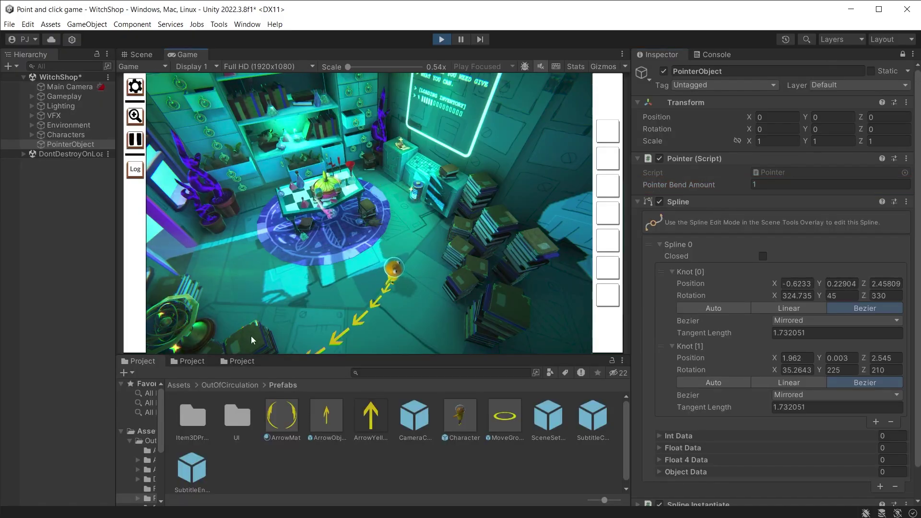